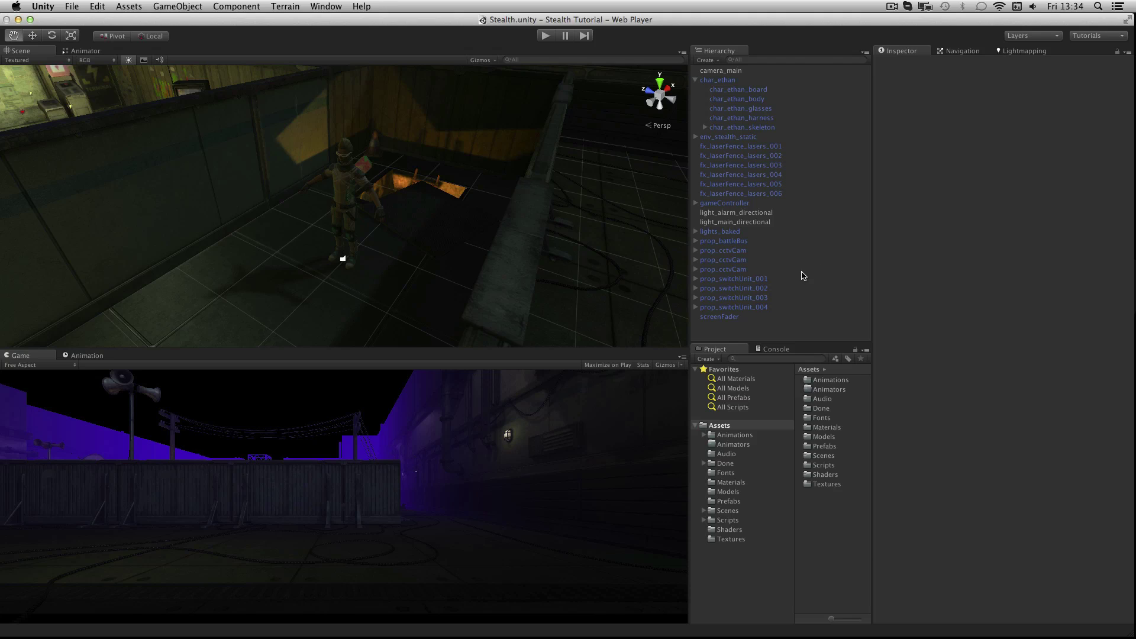
Step: Create an Animator Controller named PlayerAnimator in the Animators folder
left_click(737, 445)
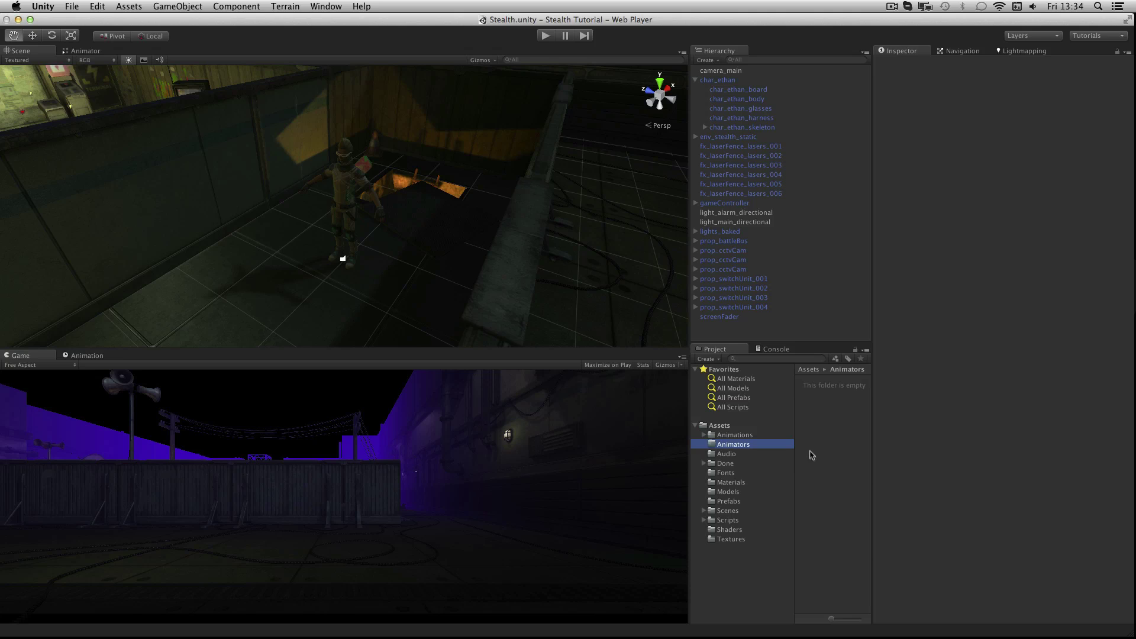
left_click(708, 359)
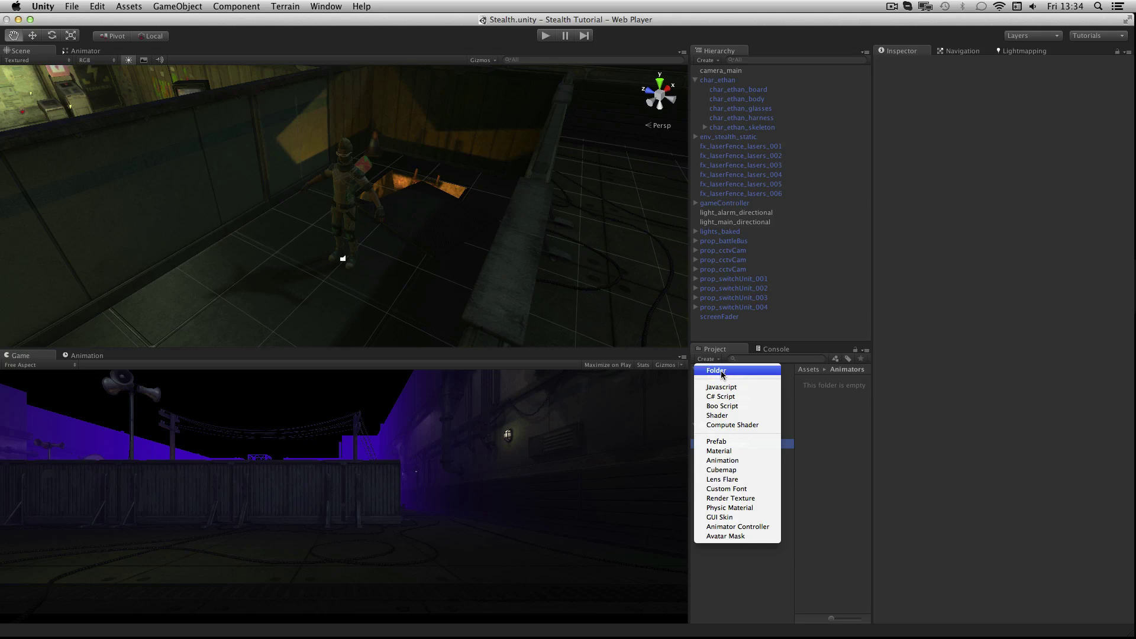
left_click(768, 527)
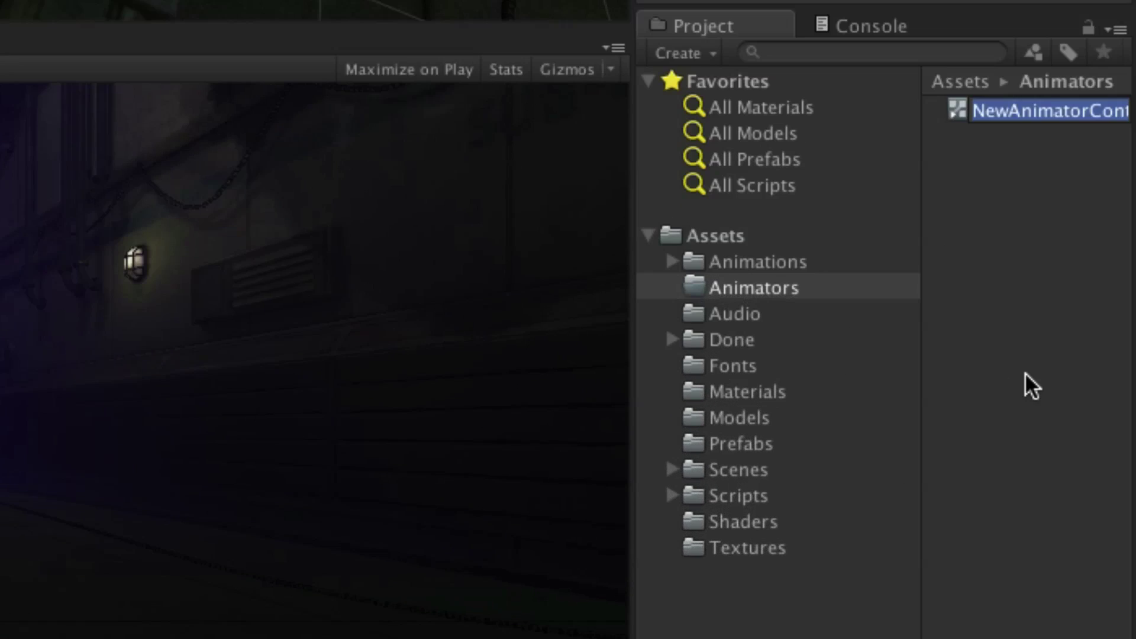
type("PlayerAnimator")
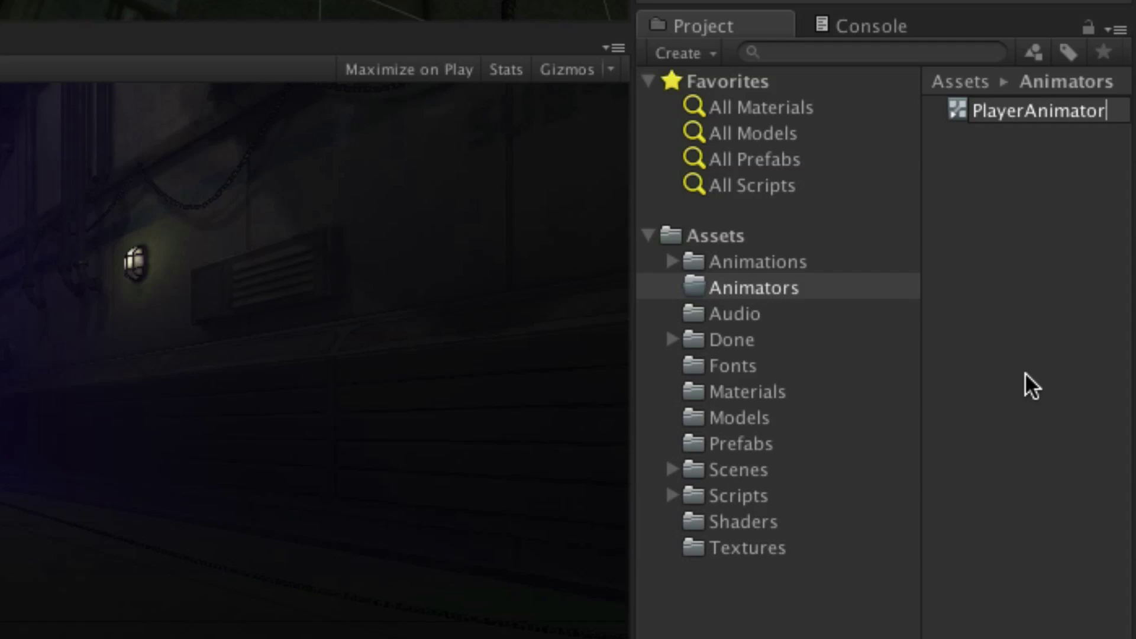
key("Return")
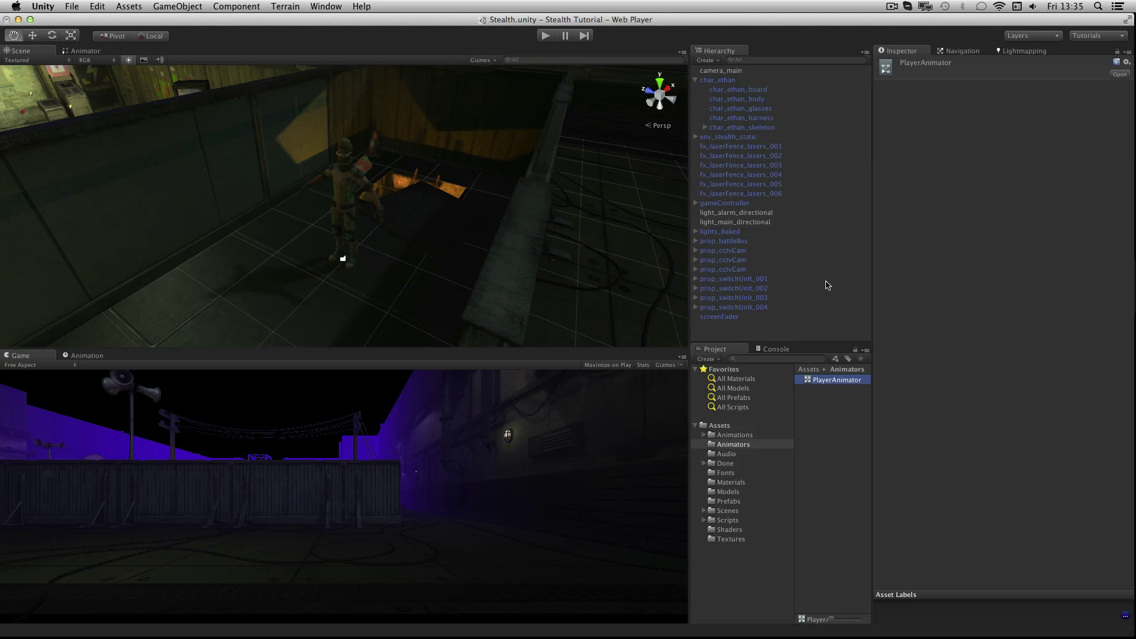
Step: Open the Animator view for PlayerAnimator and add a float parameter named Speed
left_click(332, 6)
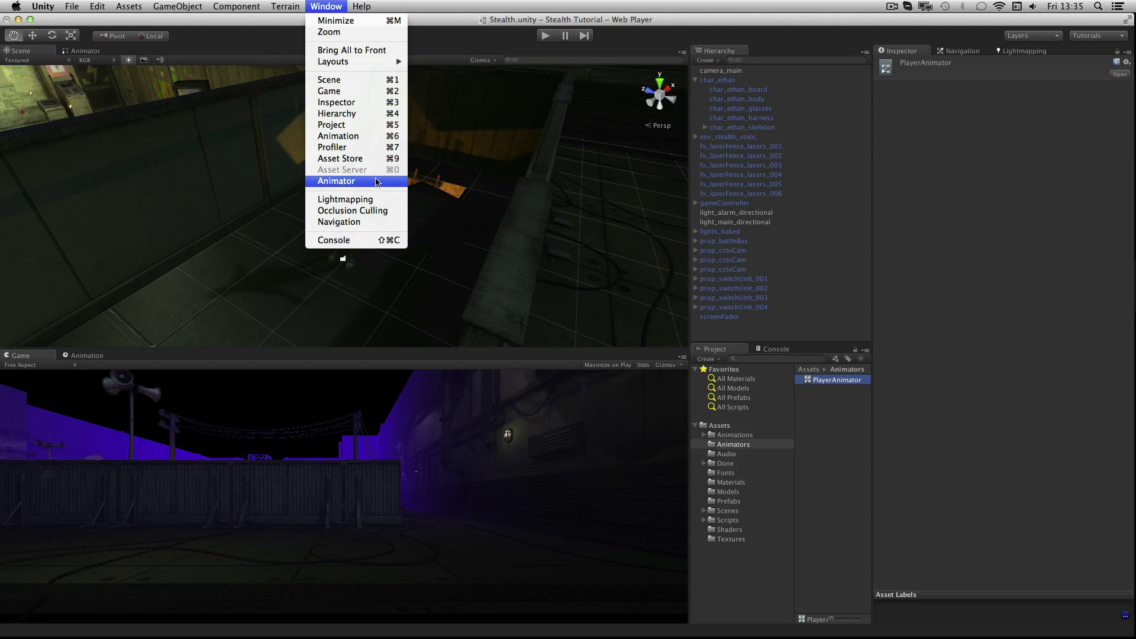
left_click(376, 181)
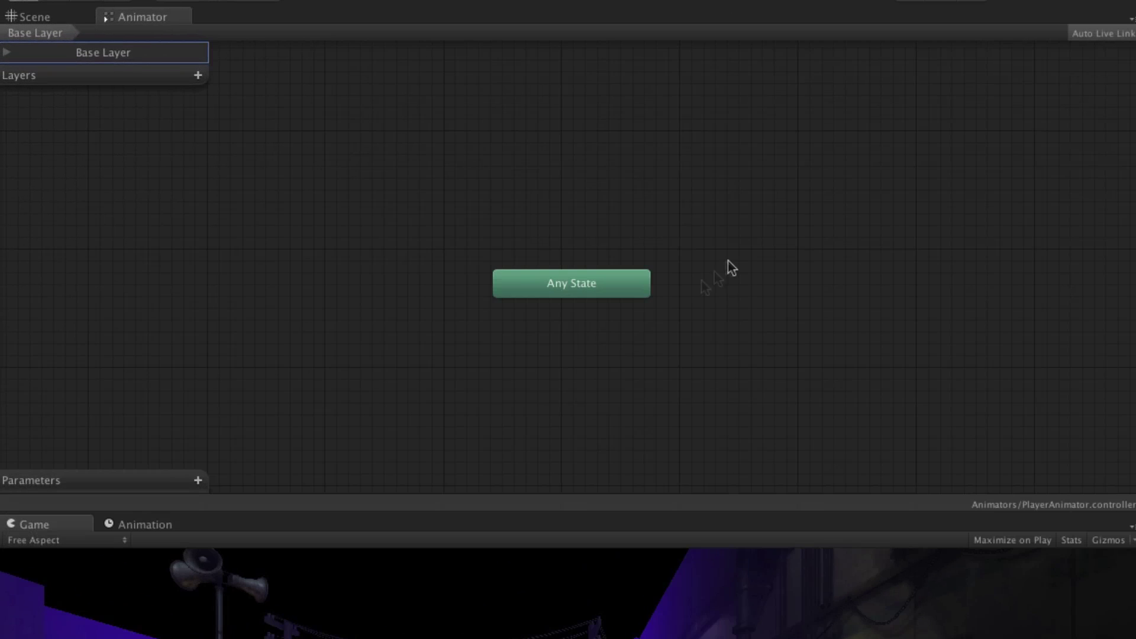
left_click(199, 480)
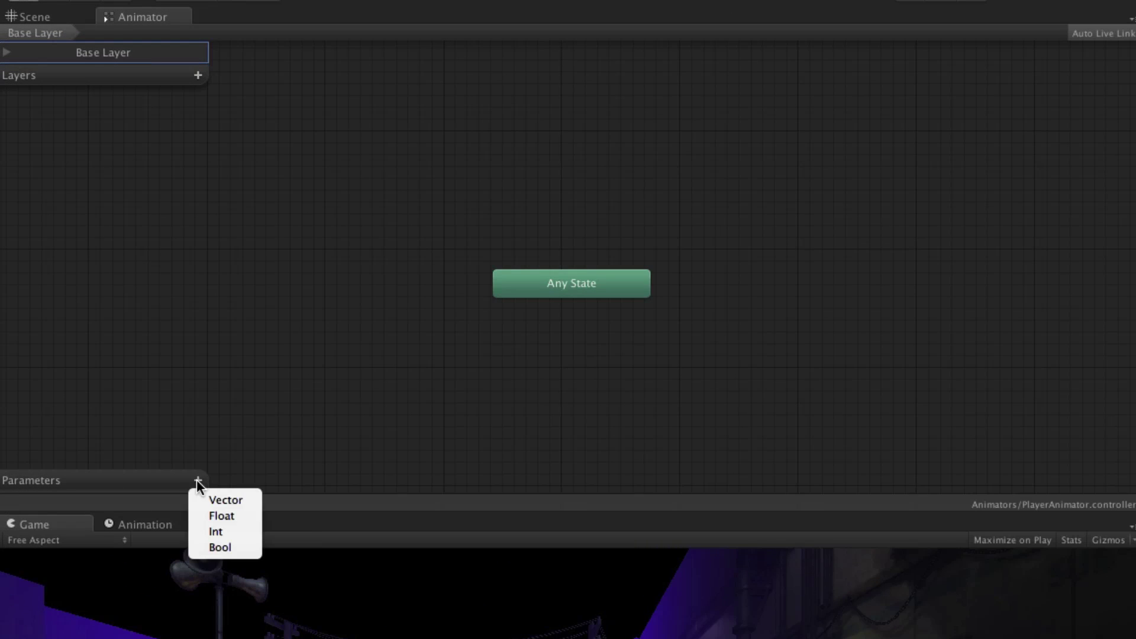
left_click(247, 515)
left_click_drag(59, 484, 3, 484)
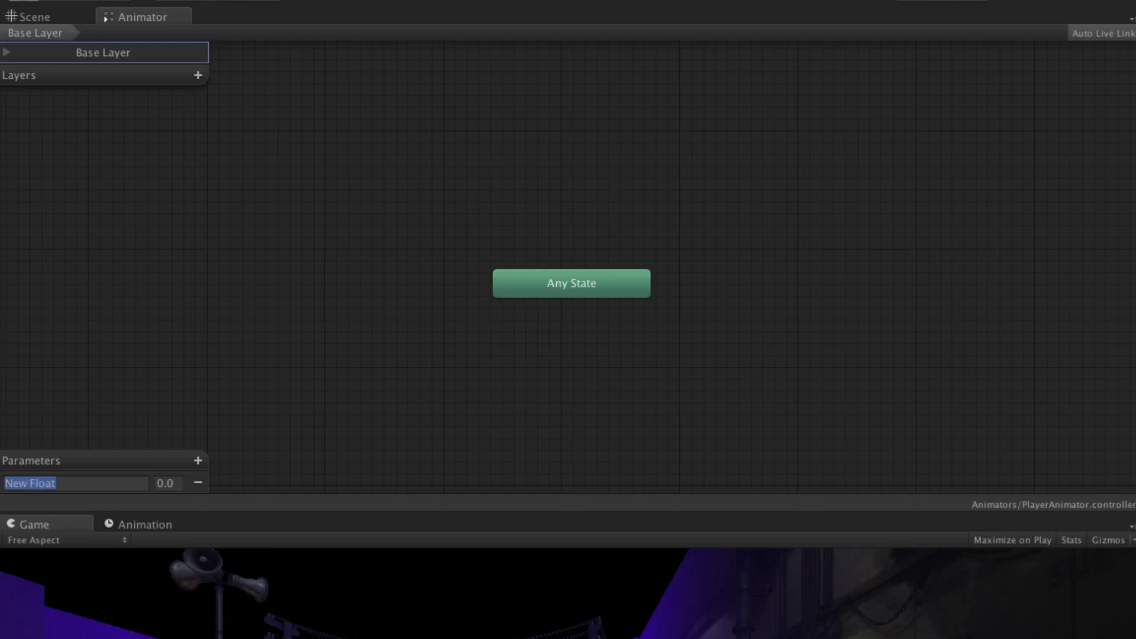
type("Speed")
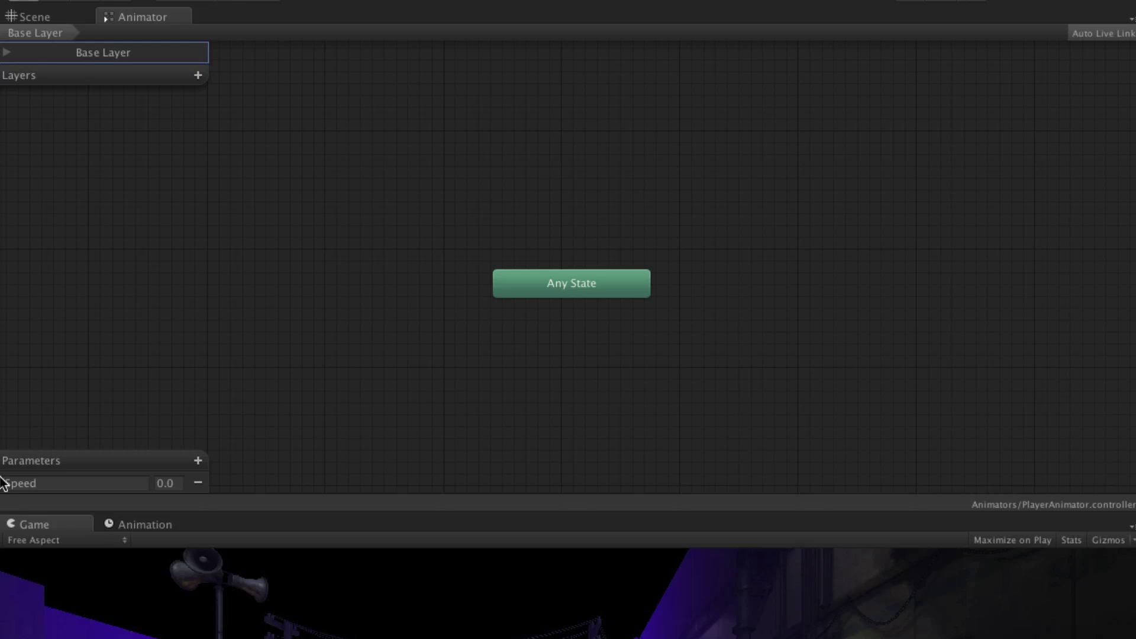
Step: Add two bool parameters named Sneaking and Dead to the PlayerAnimator controller
left_click(197, 460)
left_click(222, 526)
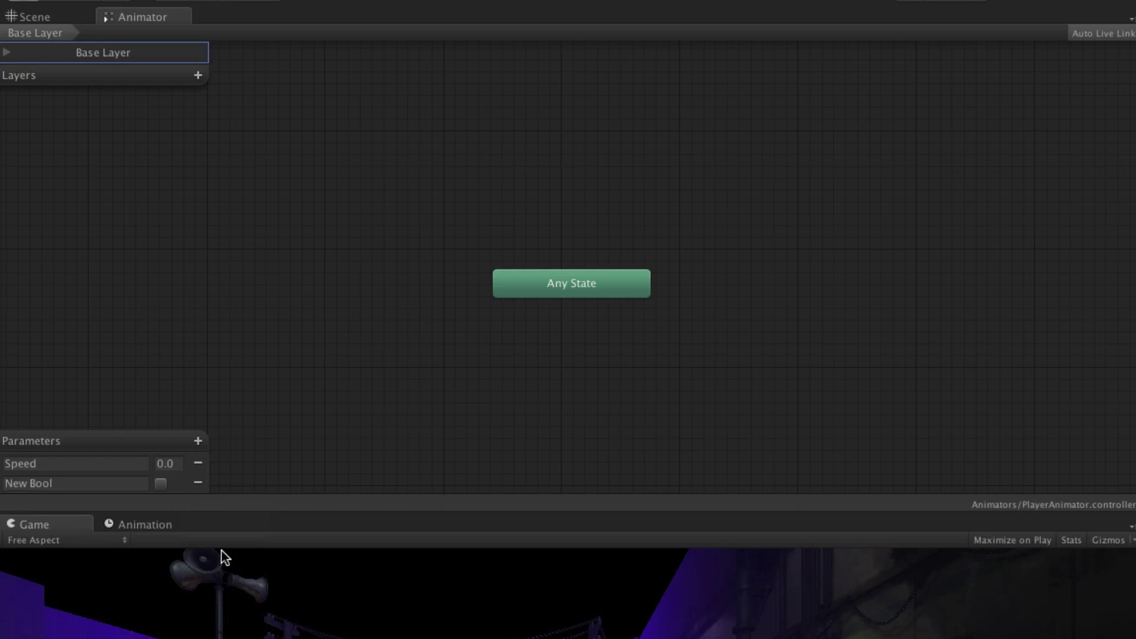
left_click_drag(54, 484, 3, 484)
type("Sneaking")
left_click(198, 440)
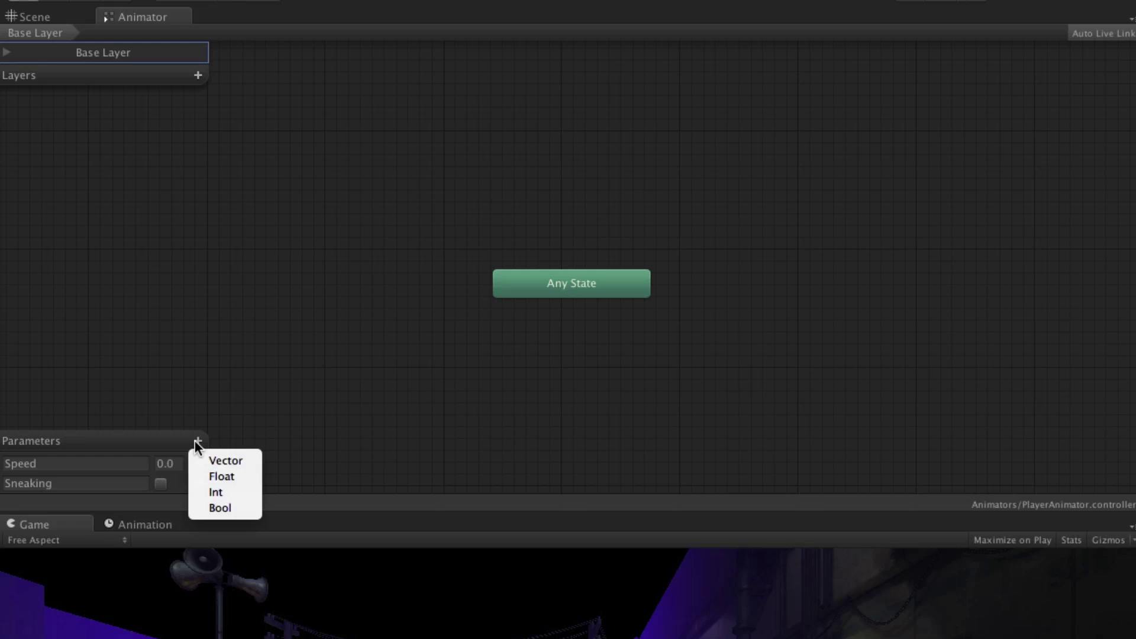
left_click(227, 507)
left_click_drag(54, 484, 3, 483)
type("Dead")
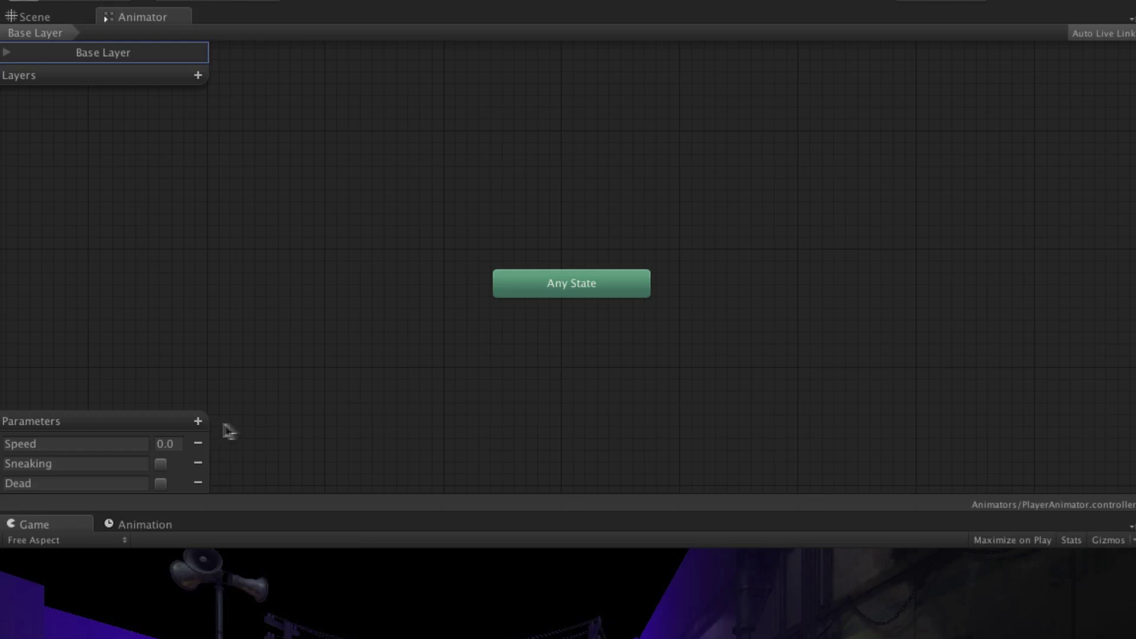
Step: Add another bool parameter named Shouting to the PlayerAnimator controller
left_click(198, 421)
left_click(240, 487)
left_click_drag(76, 477, 2, 484)
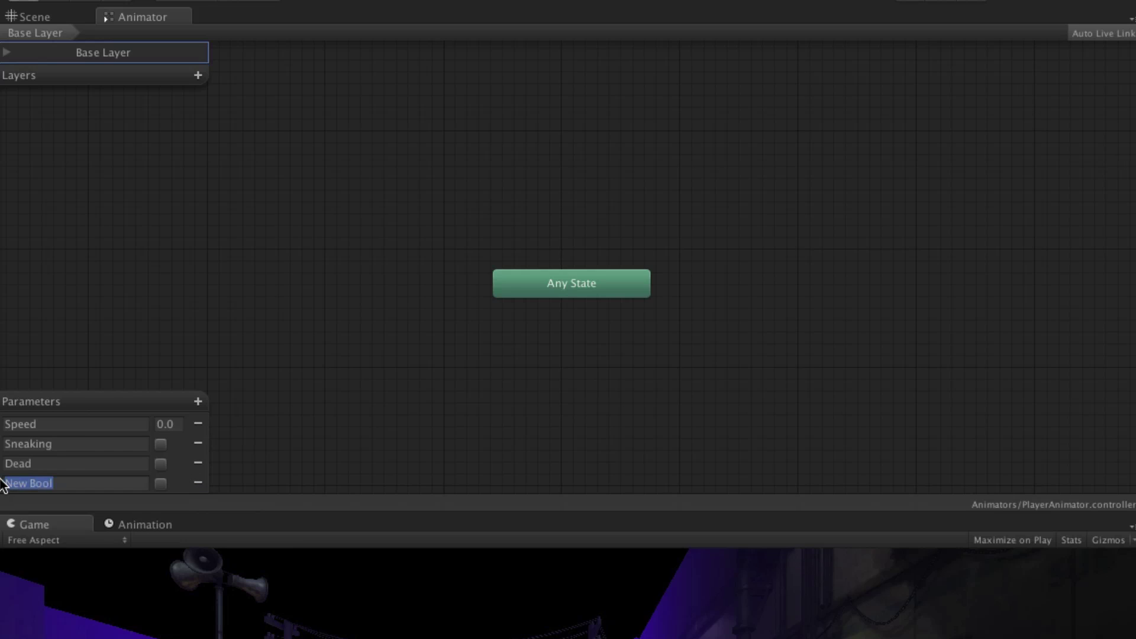
type("Shouting")
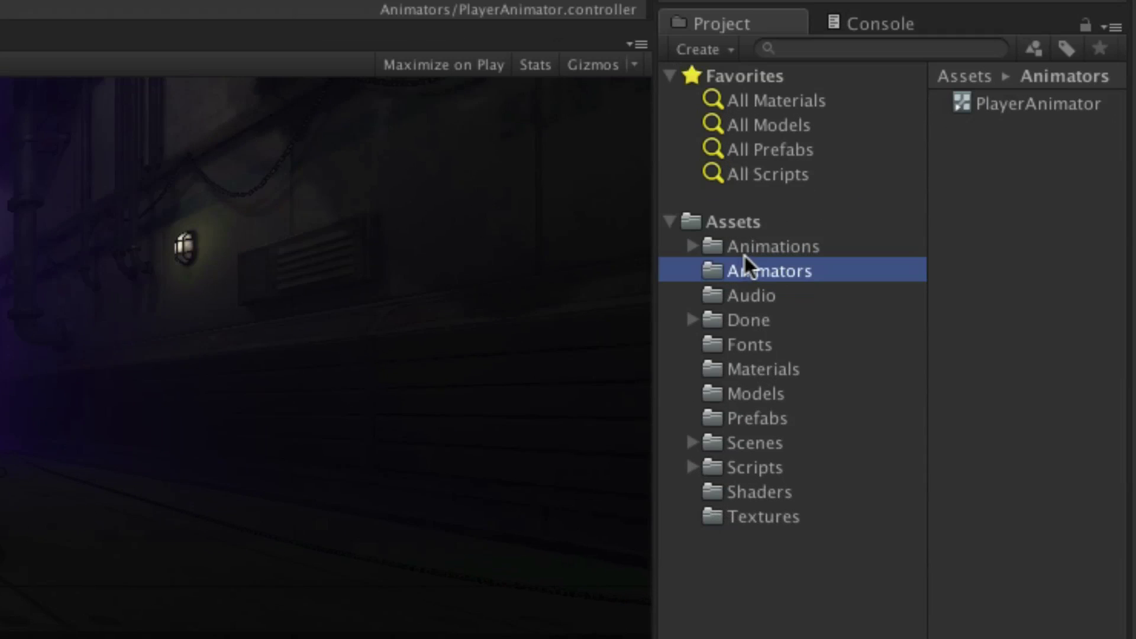
Step: Add the Idle clip of humanoid_idle from the Animations/Humanoid folder as the first state in the Base Layer
left_click(691, 245)
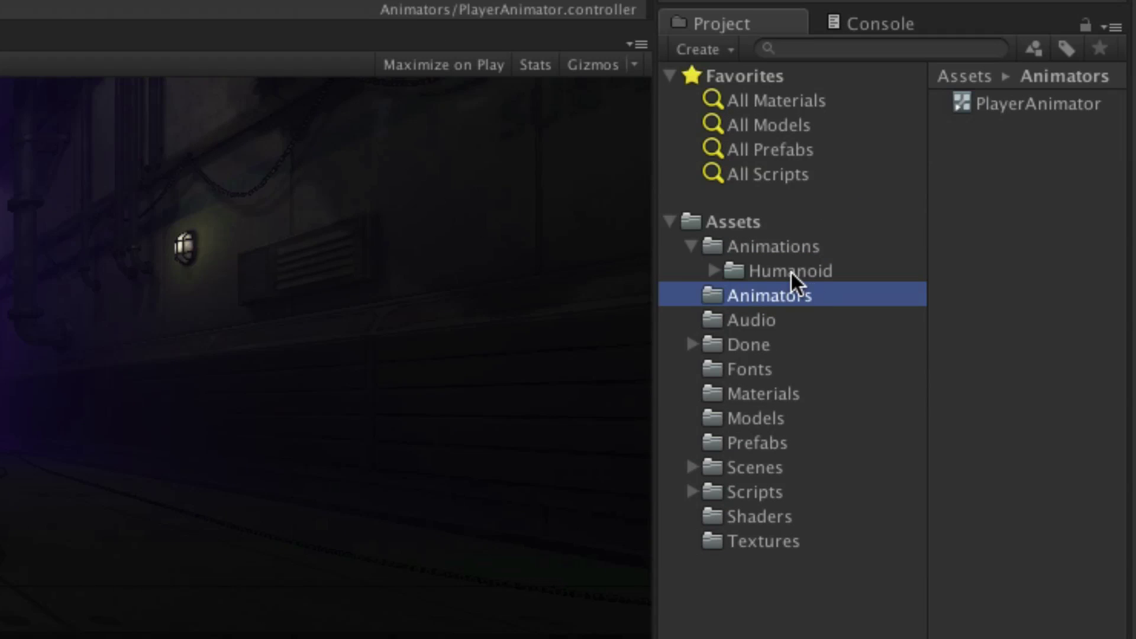
left_click(793, 270)
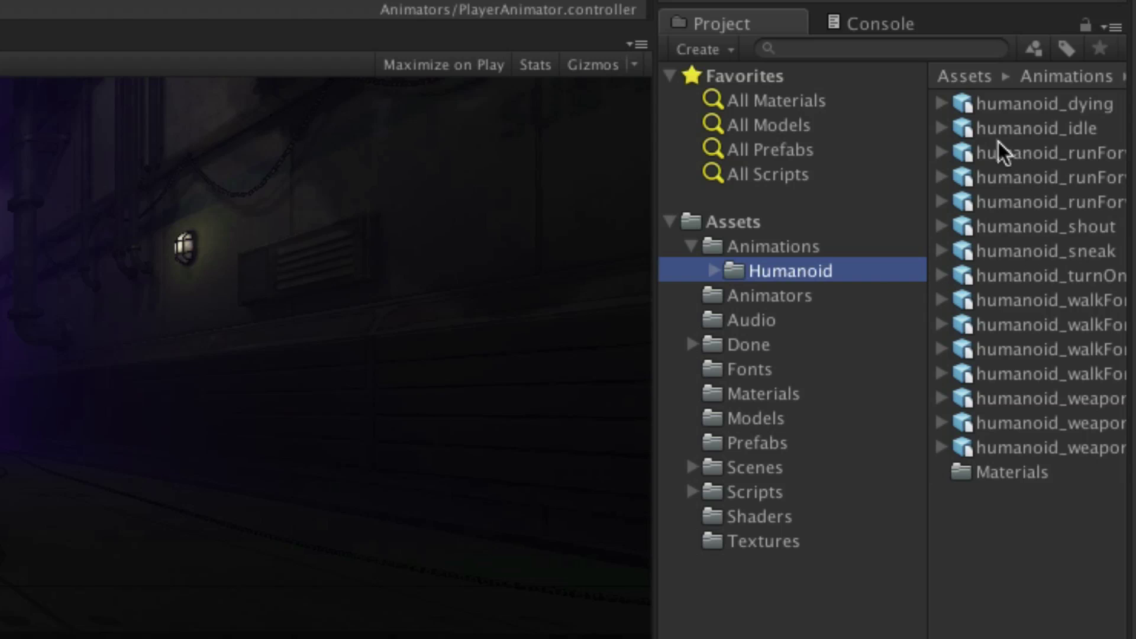
left_click(941, 128)
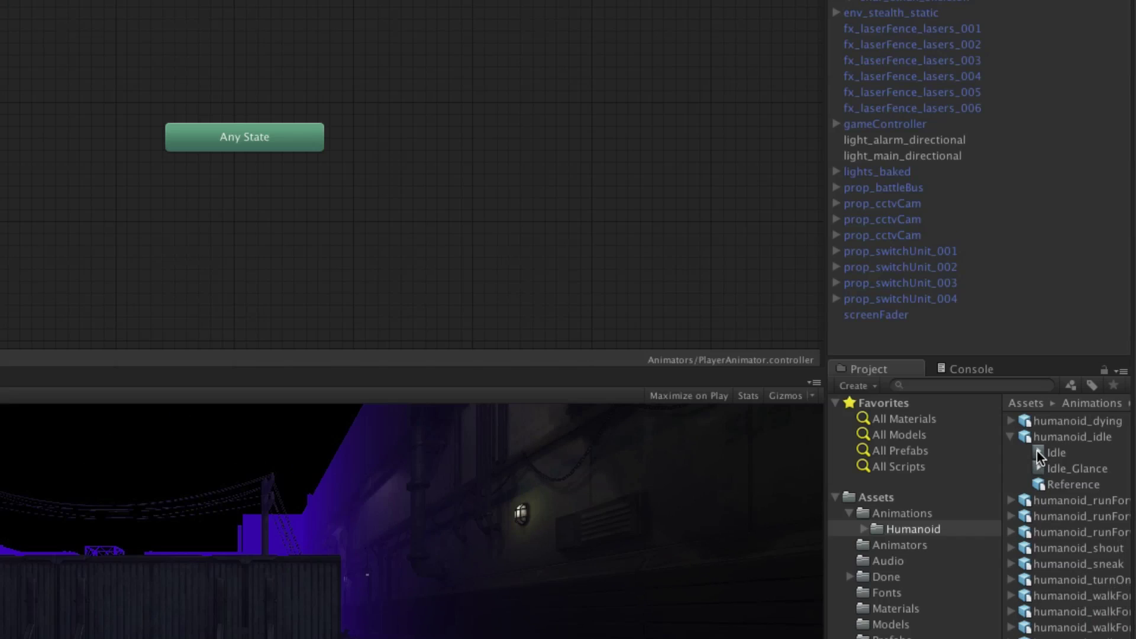
left_click_drag(985, 151, 314, 53)
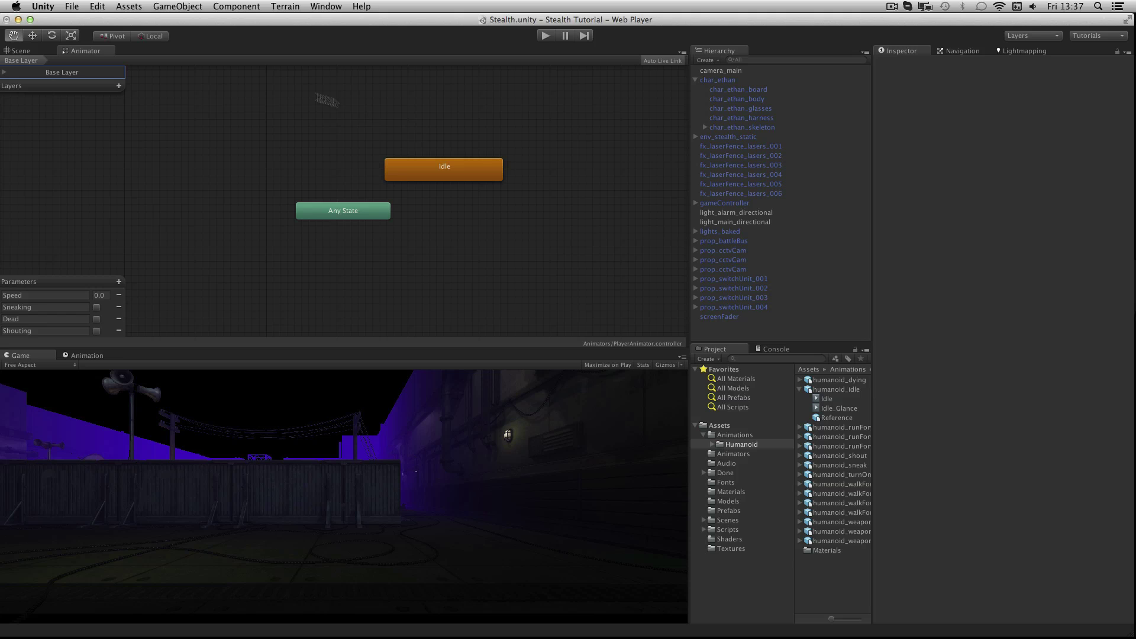
Step: Dock the Animator view alongside the Game and Animation views, and assign PlayerAnimator as the controller of char_ethan's Animator component
left_click_drag(83, 55, 134, 358)
left_click(750, 81)
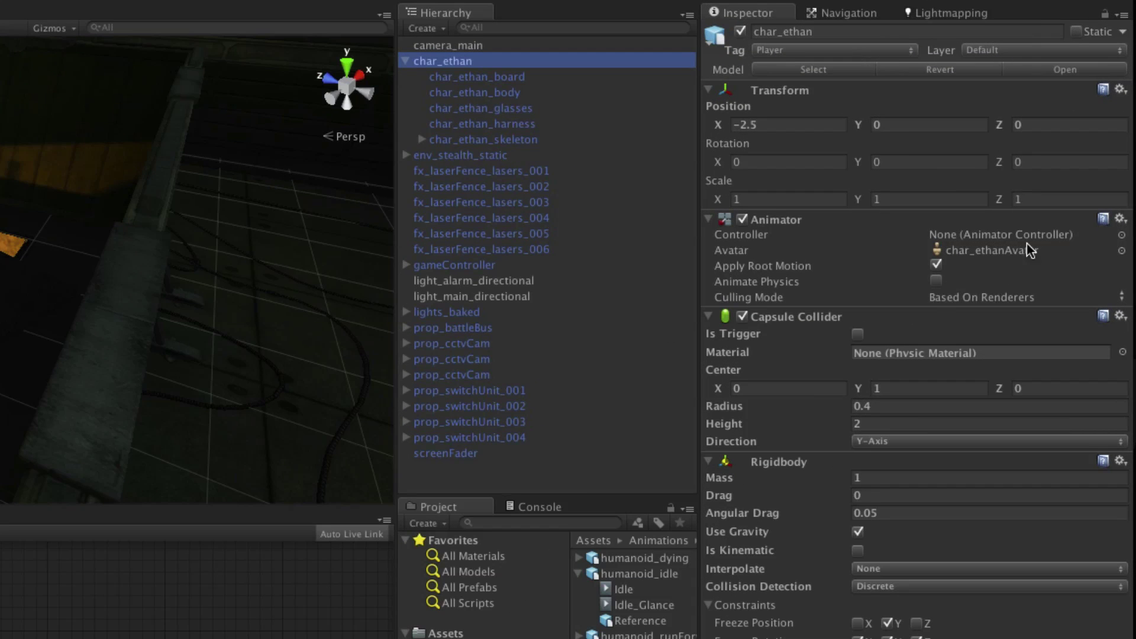
left_click(982, 236)
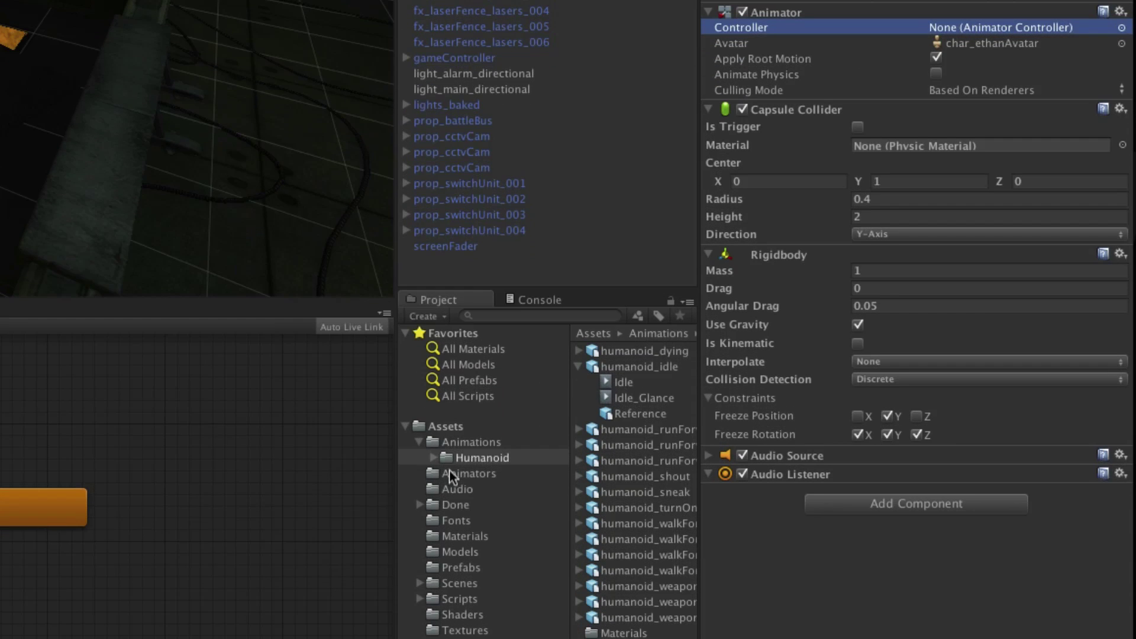
left_click(451, 474)
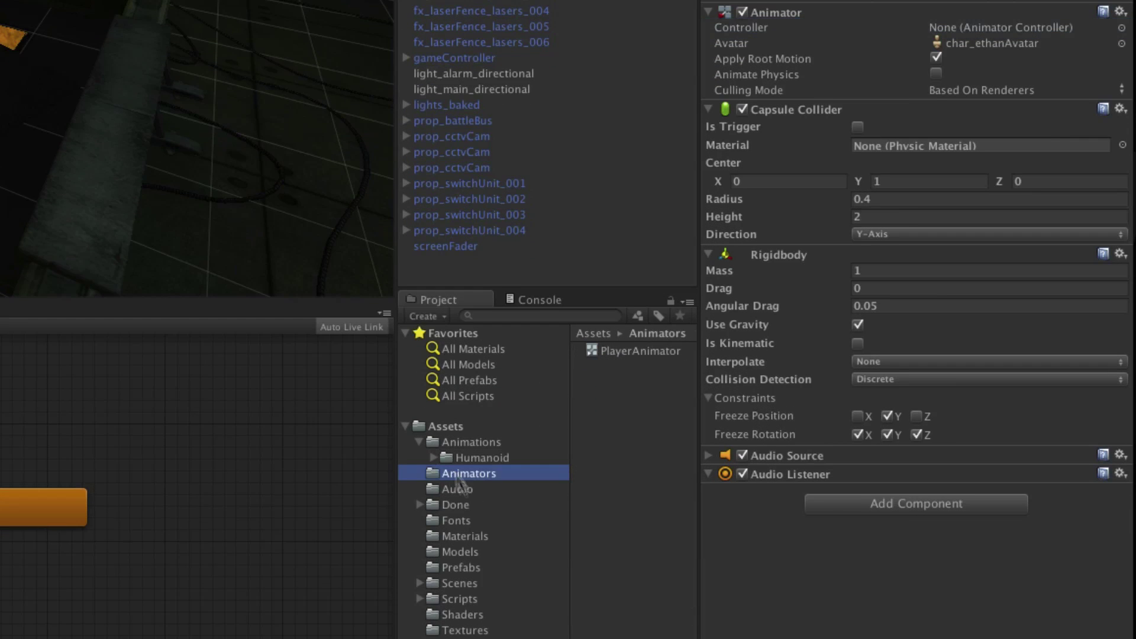
left_click_drag(628, 351, 973, 33)
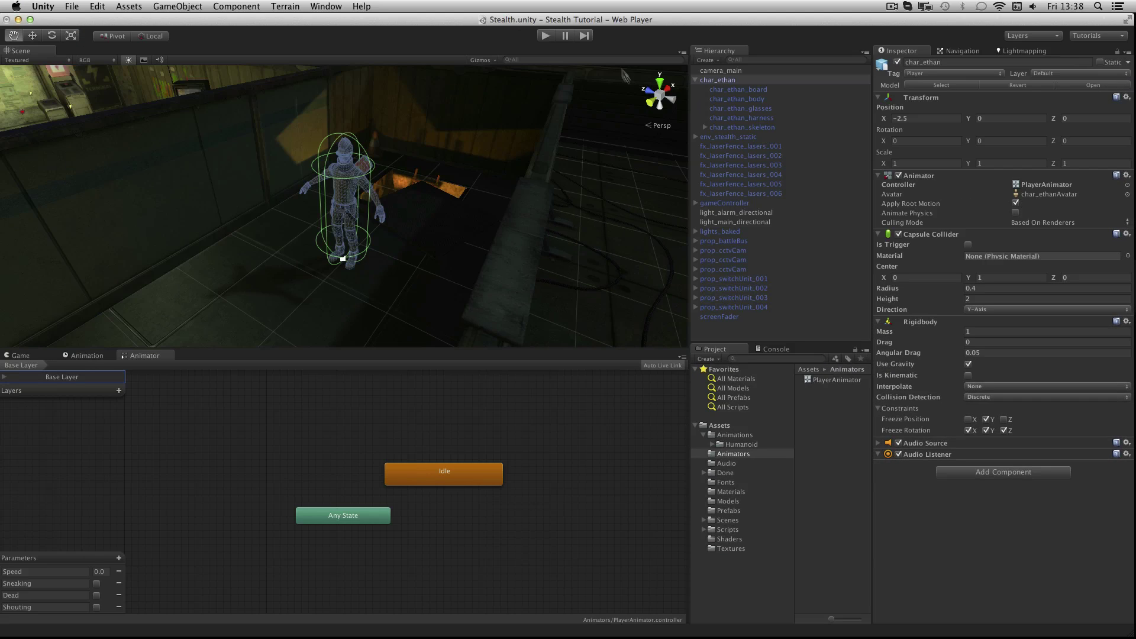
Step: Run the scene to examine char_ethan's idle animation from the front, then stop play mode
left_click(545, 36)
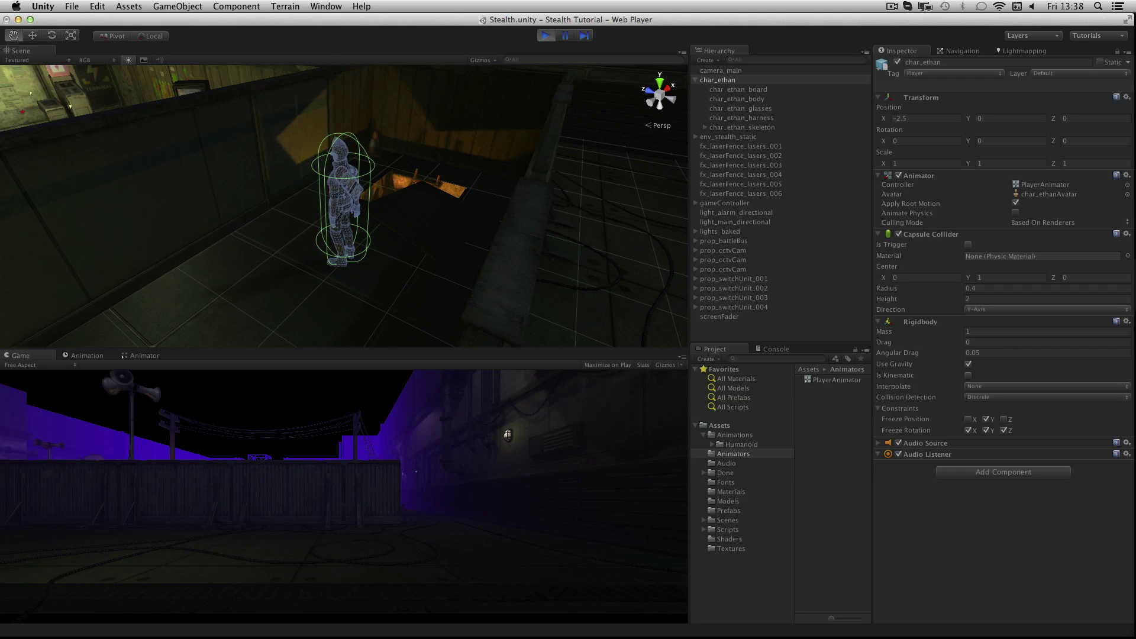
key("alt")
left_click_drag(308, 254, 341, 255, "alt")
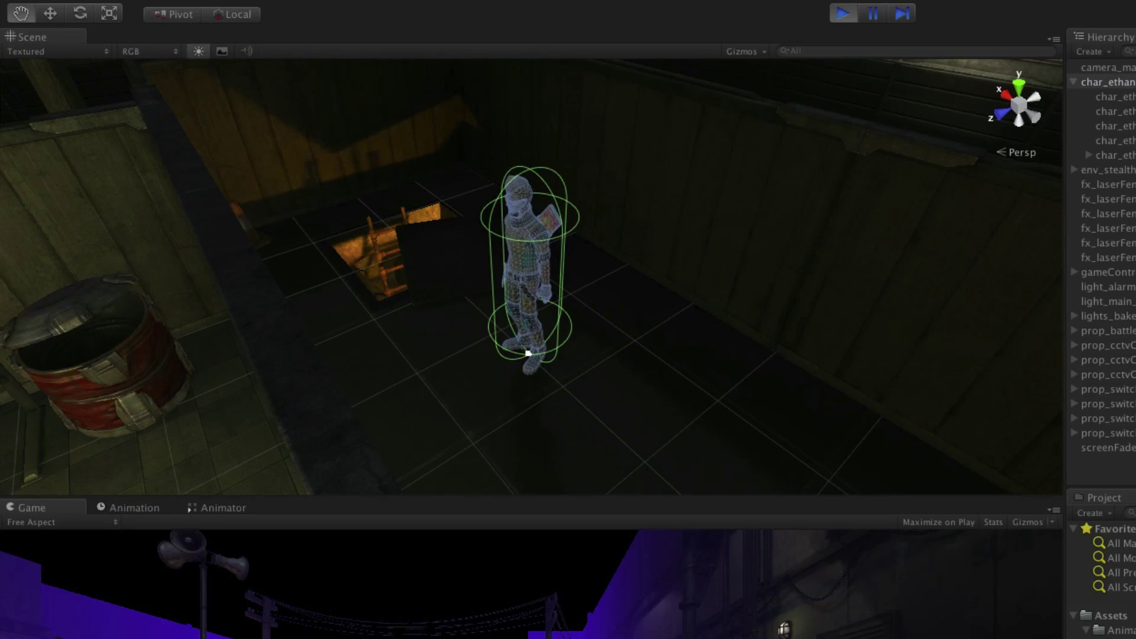
left_click(343, 256)
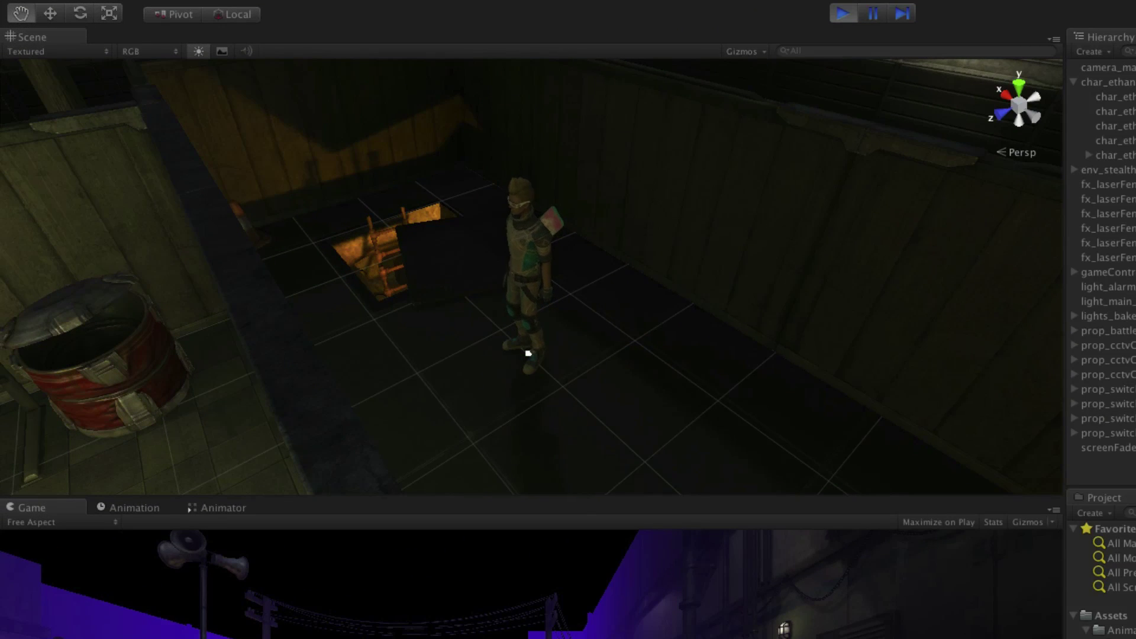
left_click(529, 353)
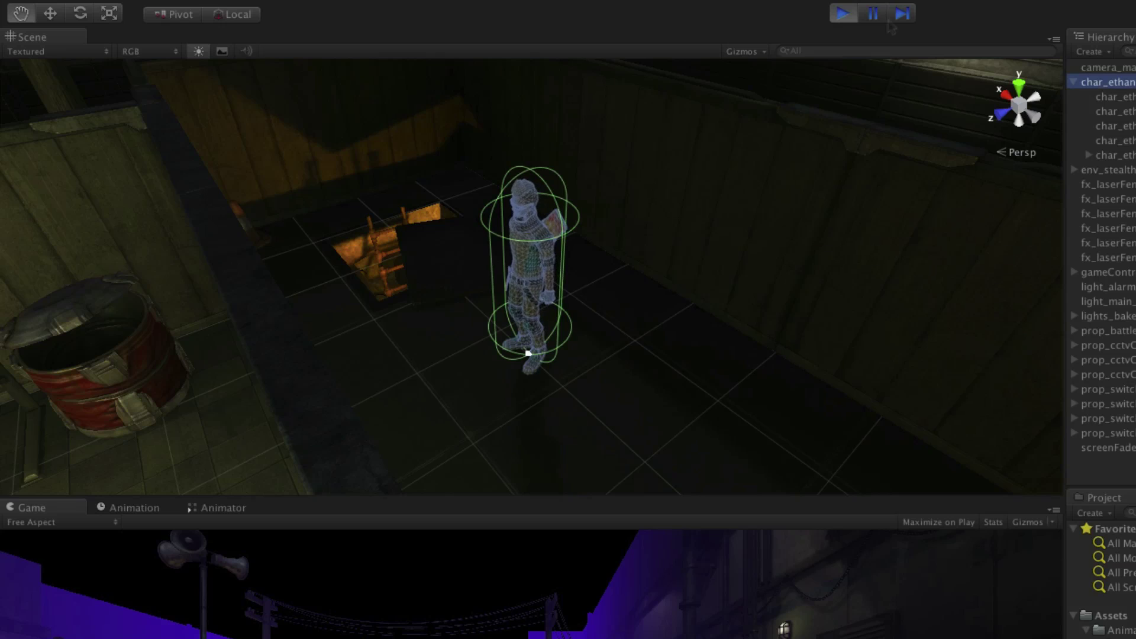
left_click(842, 14)
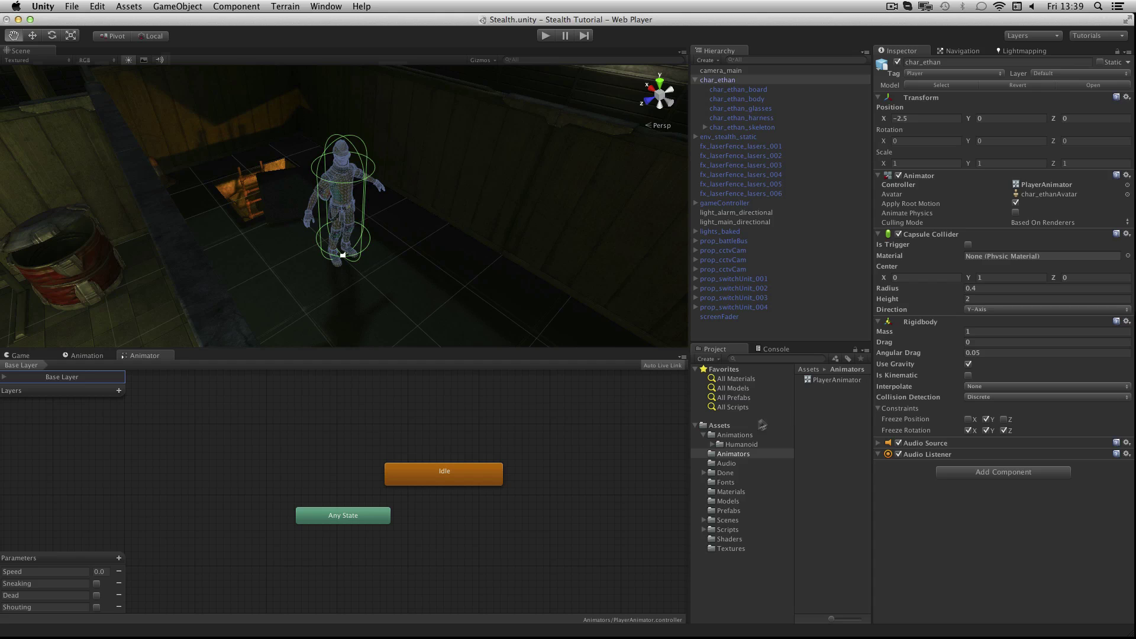
Step: Create a state from a new blend tree above the Idle state and name it Locomotion
right_click(451, 421)
mouse_move(462, 429)
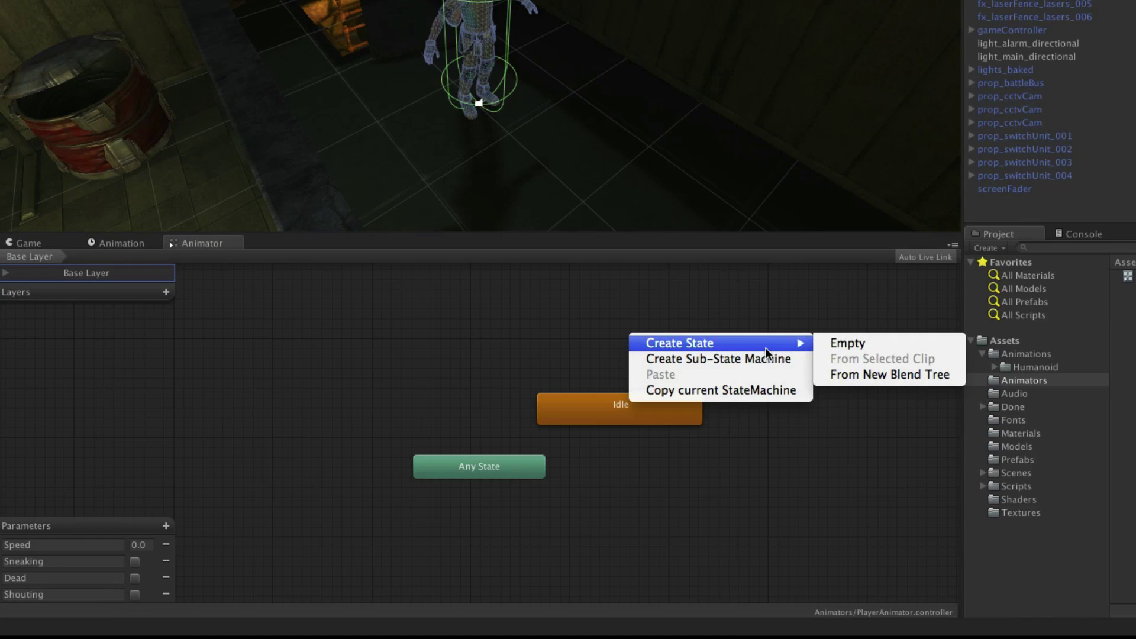
left_click(918, 375)
left_click(677, 355)
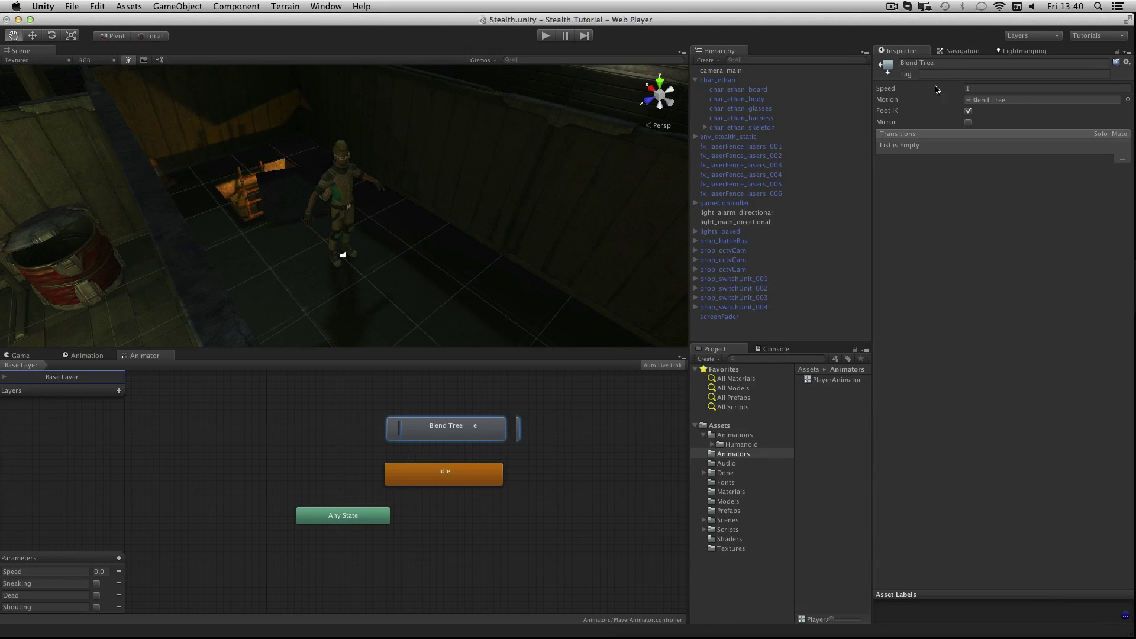
left_click(945, 64)
key("super+a")
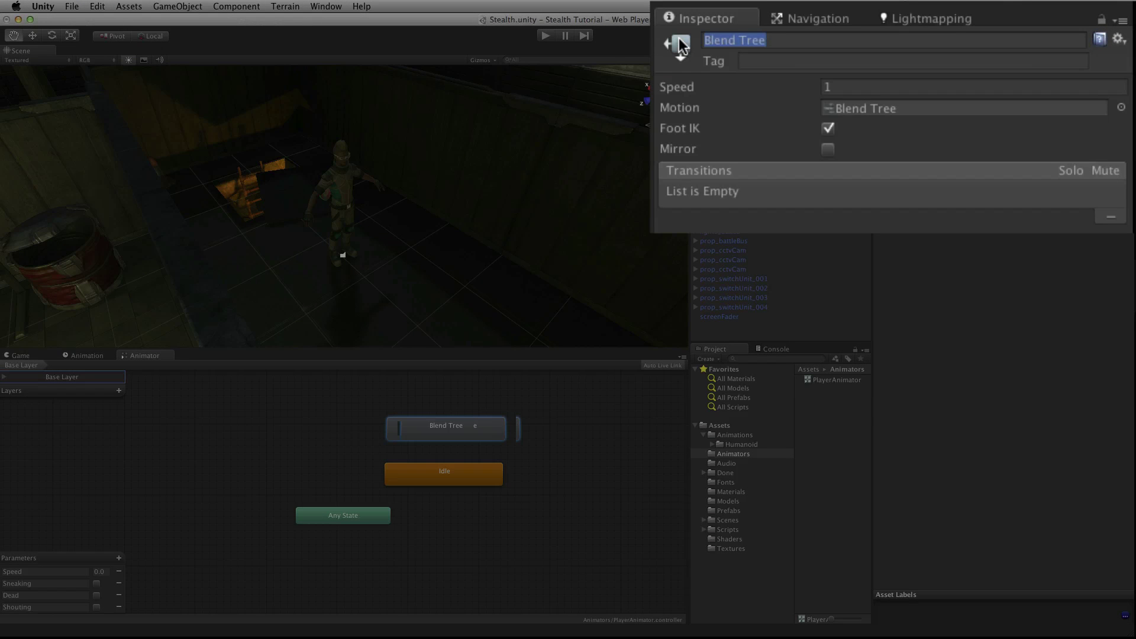
type("Locomot")
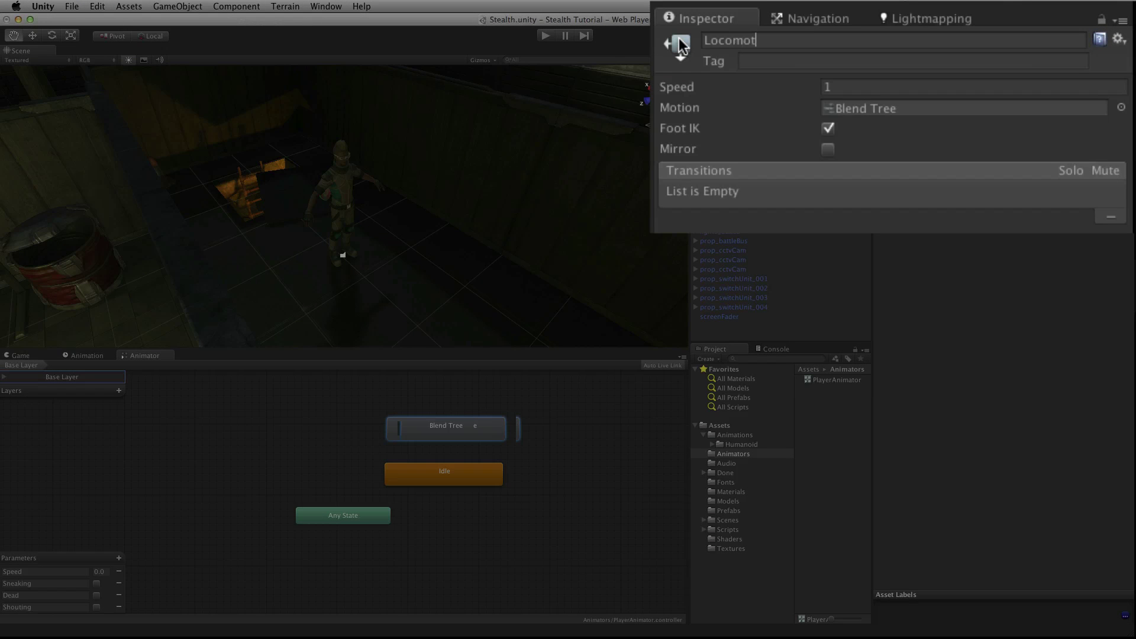
type("ion")
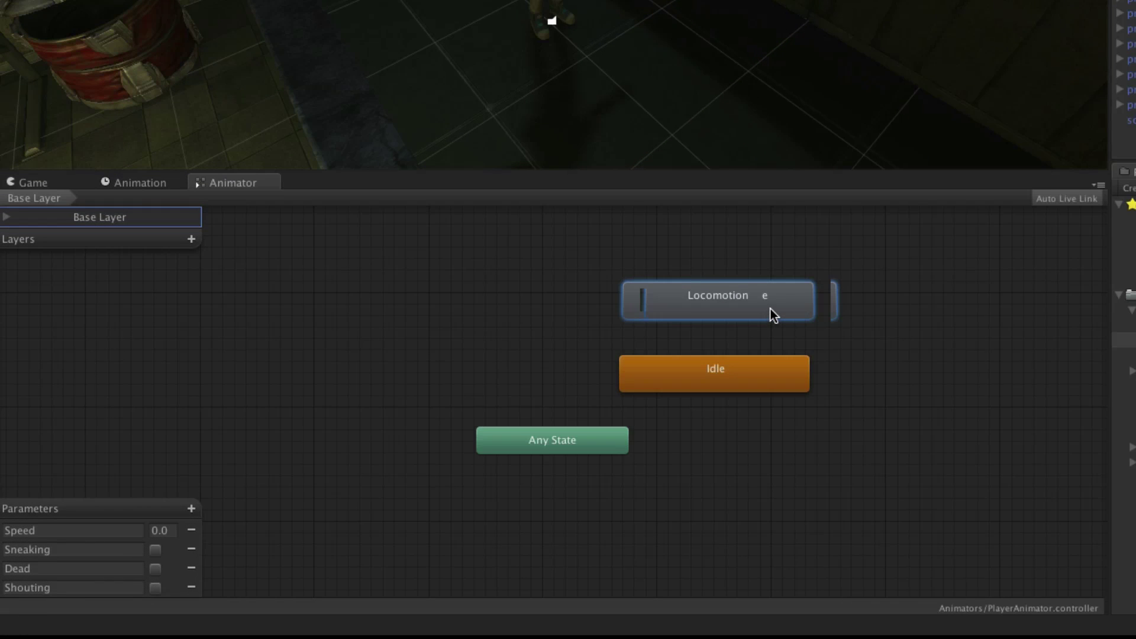
Step: Open the Locomotion state's blend tree and rename the blend tree node to Locomotion
double_click(773, 311)
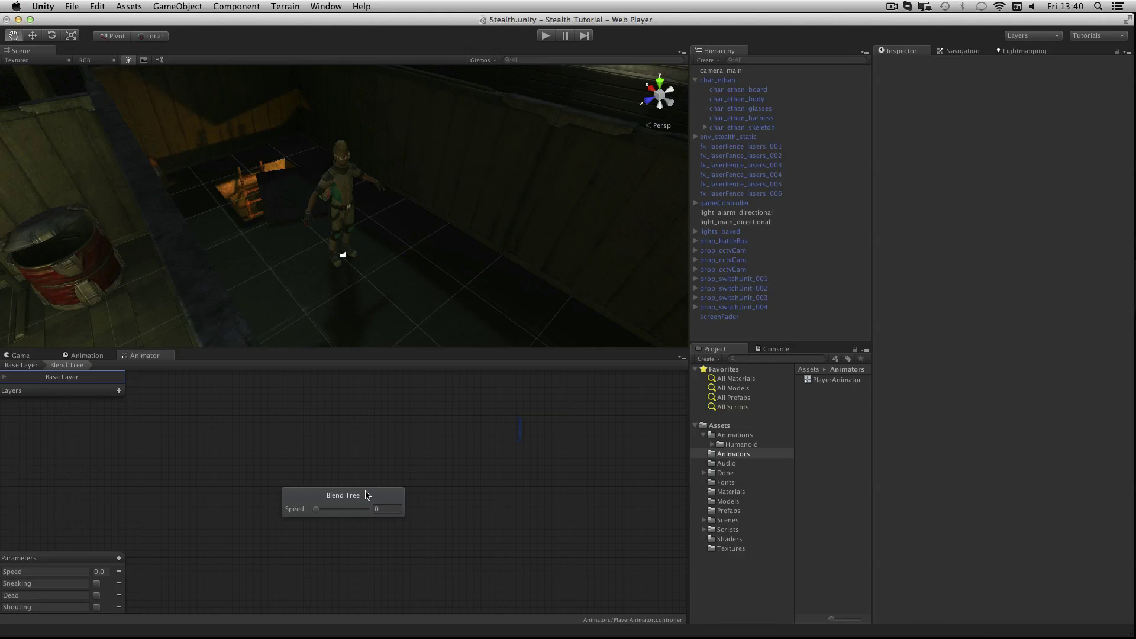
left_click(367, 497)
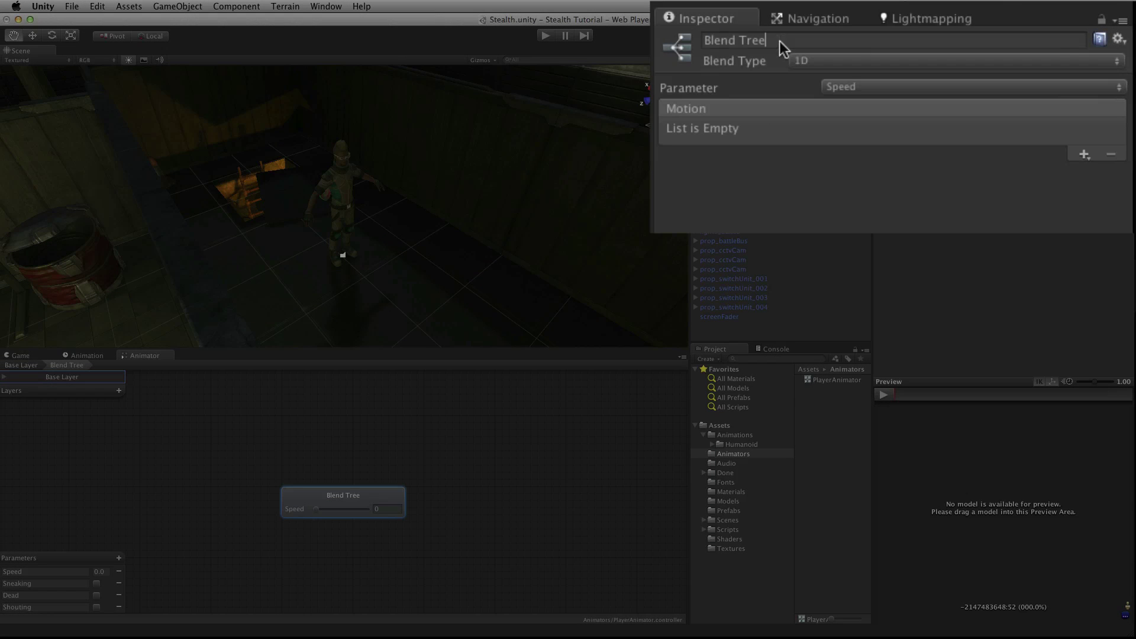
left_click(942, 64)
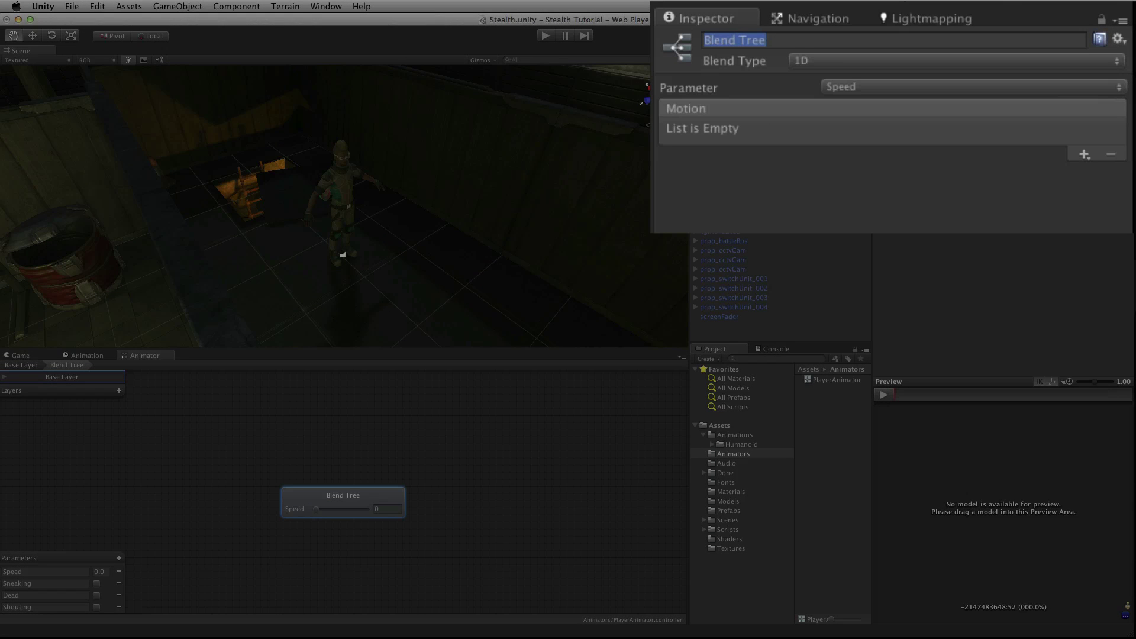
type("Locomoti")
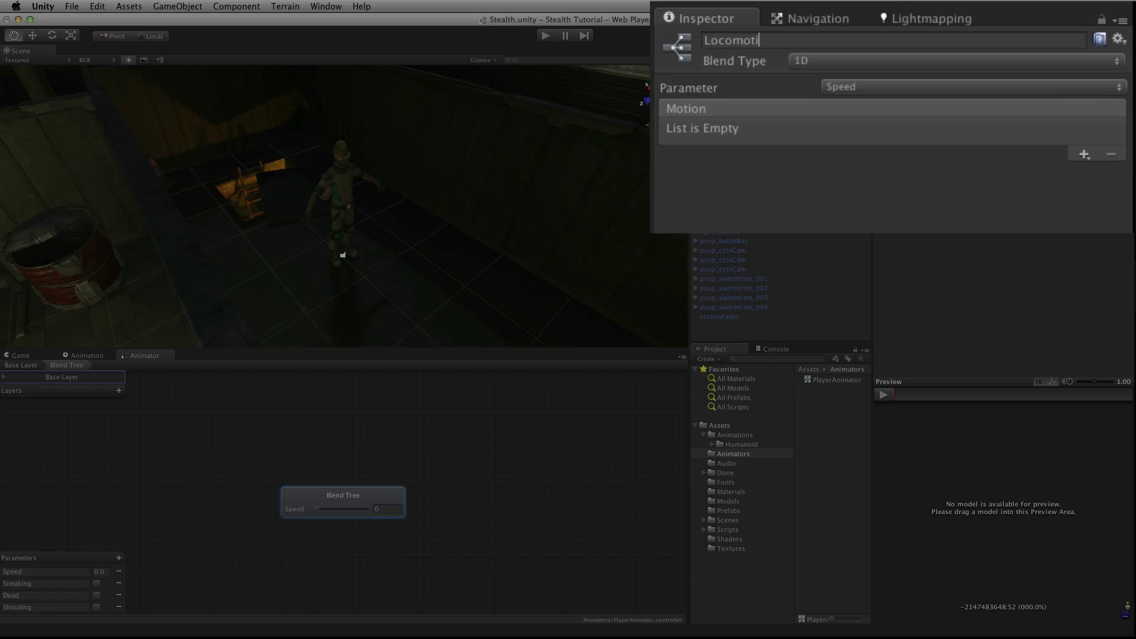
type("on")
key("Return")
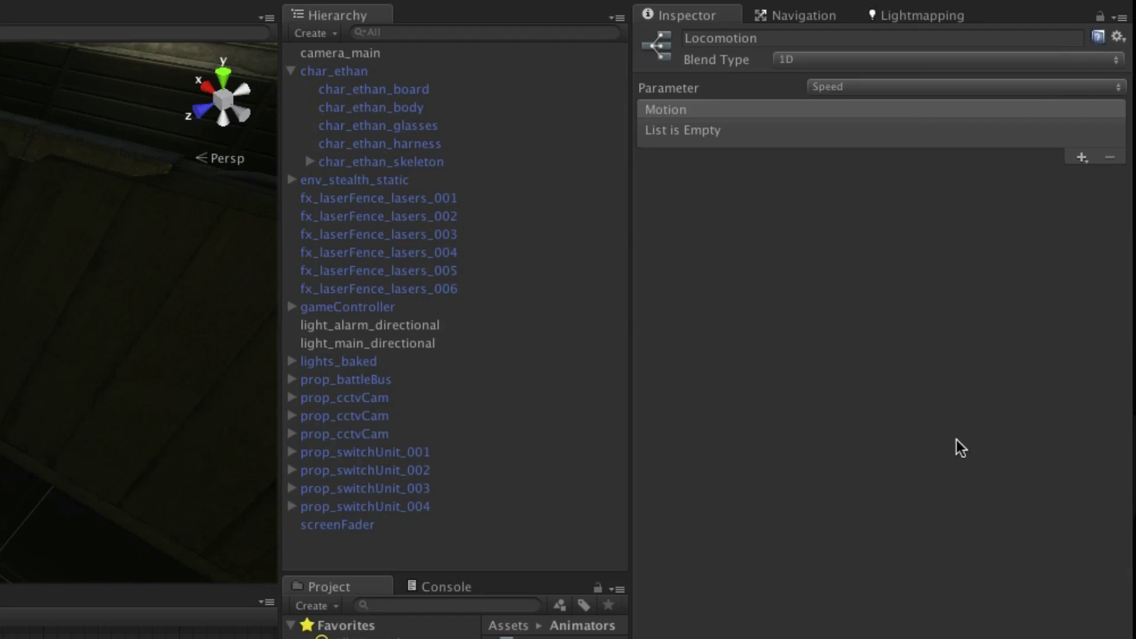
Step: Add two empty motion fields to the Locomotion blend tree
left_click(1082, 157)
left_click(1094, 183)
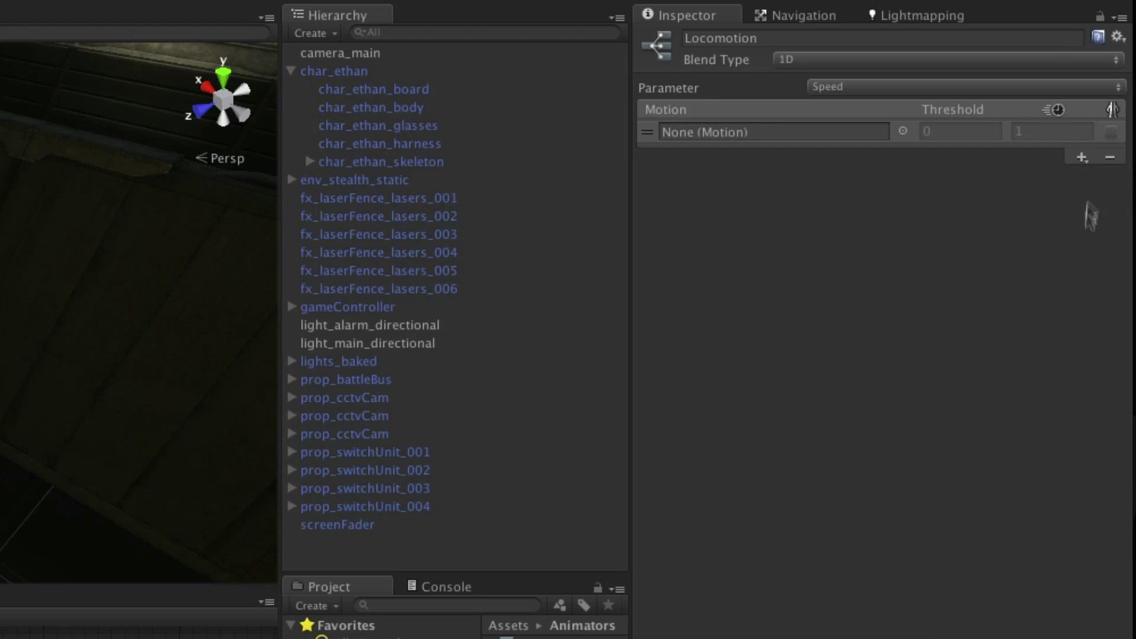
left_click(1081, 157)
left_click(1086, 179)
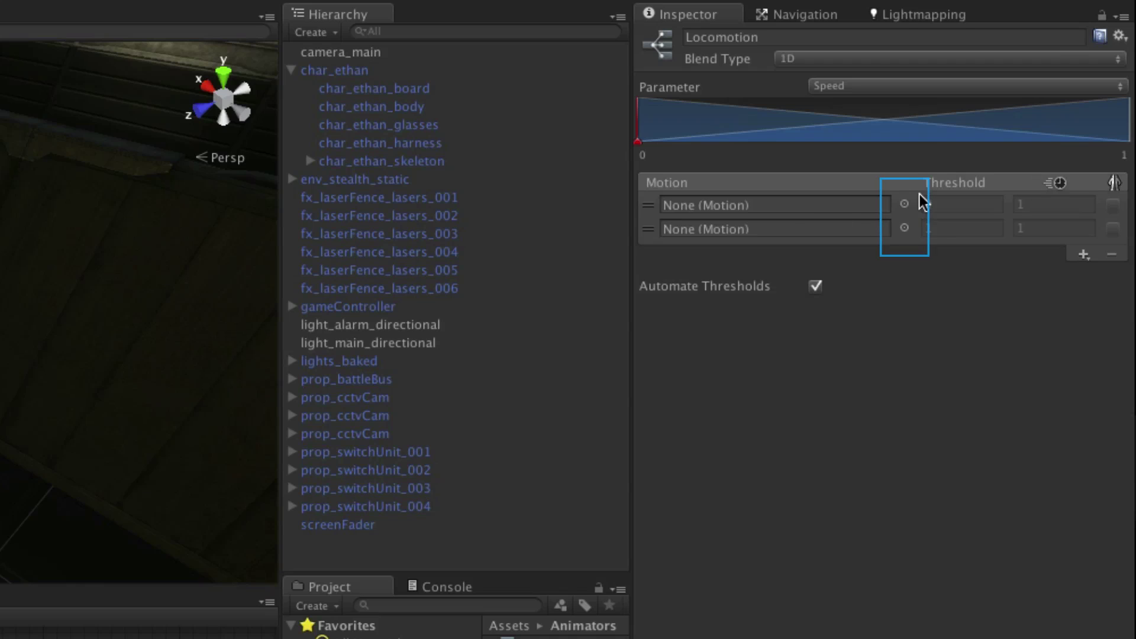
Step: Assign the Walk clip to the blend tree's first motion field
left_click(905, 204)
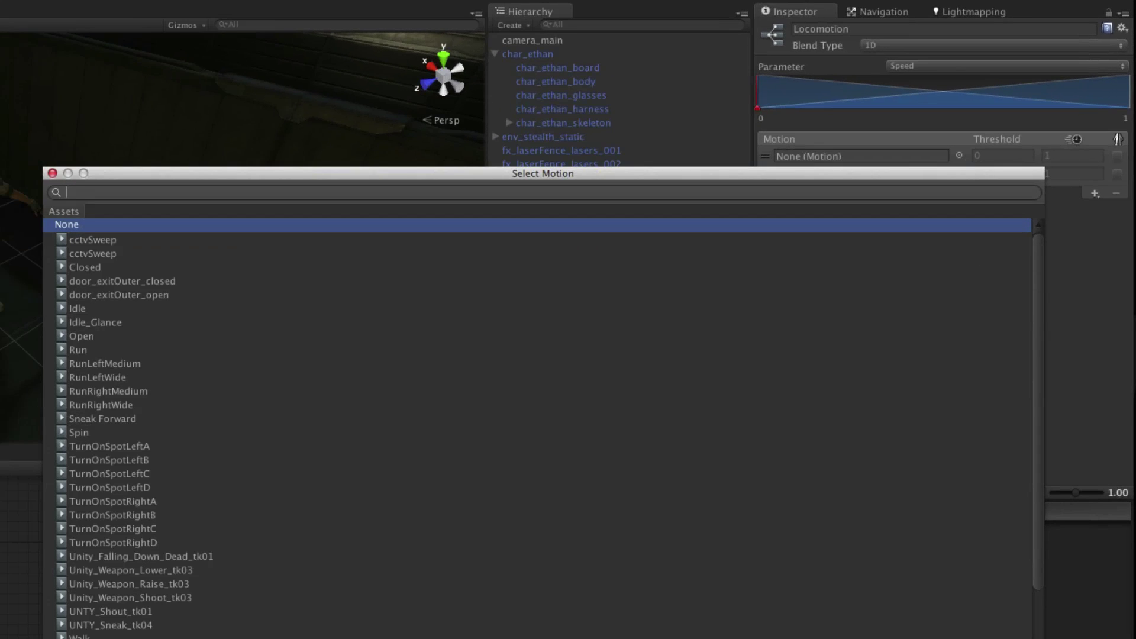
type("Walk")
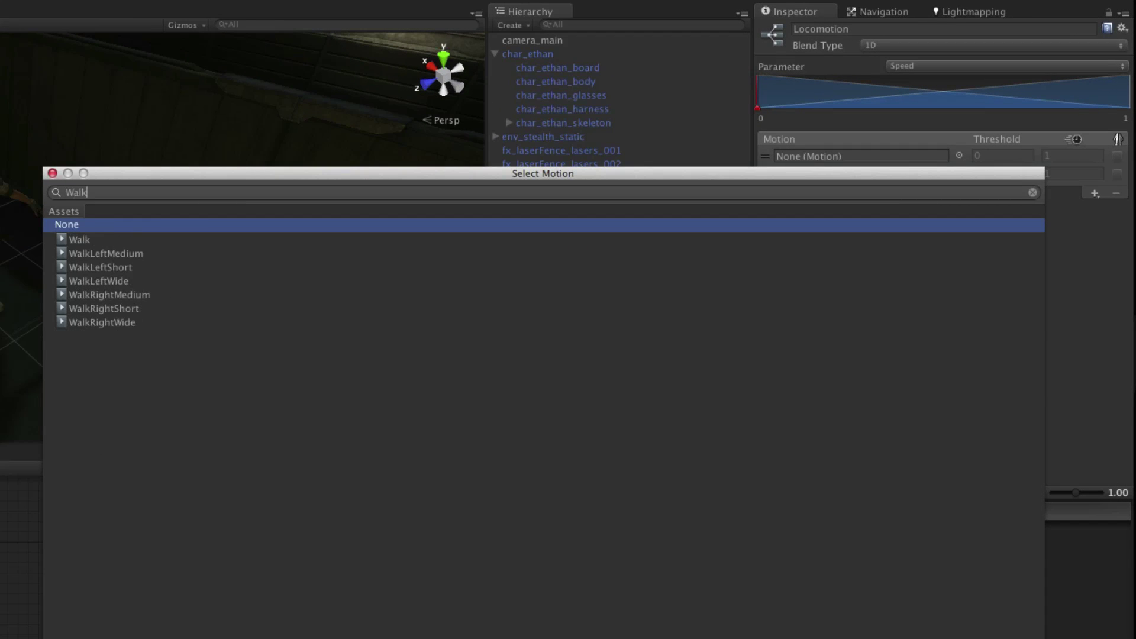
left_click(73, 243)
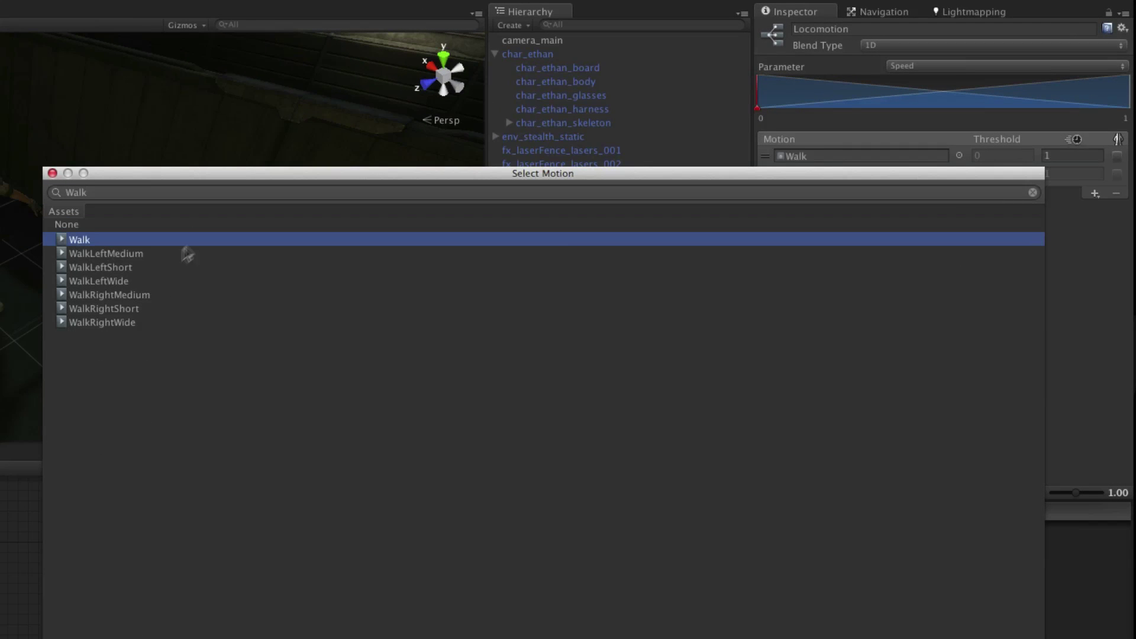
left_click(52, 173)
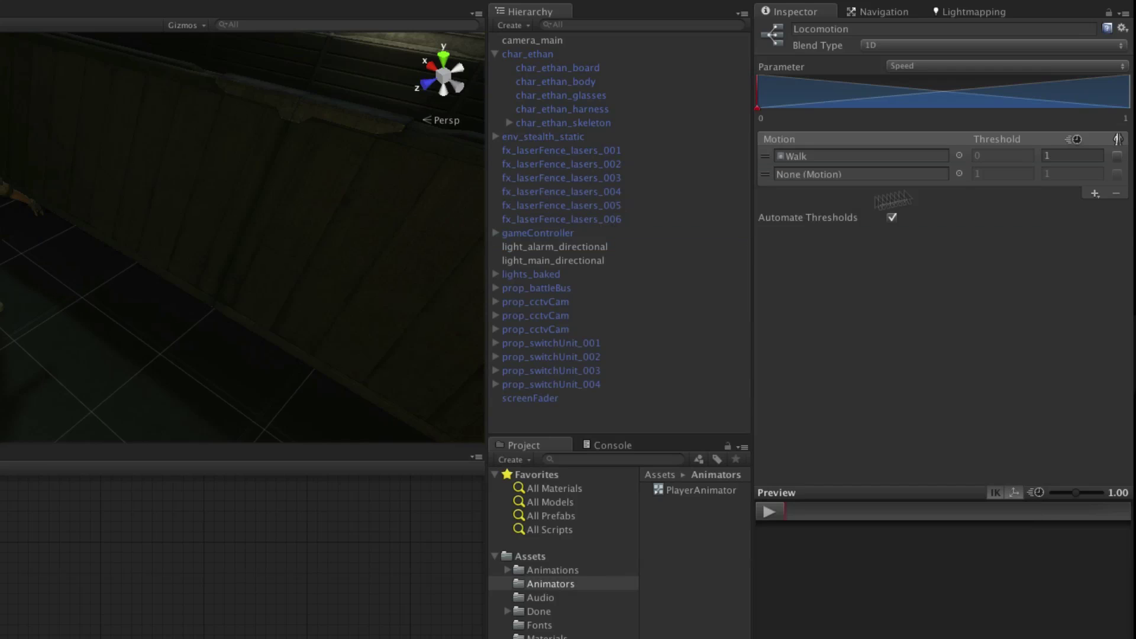
Step: Assign the Run clip to the blend tree's second motion field
left_click(959, 174)
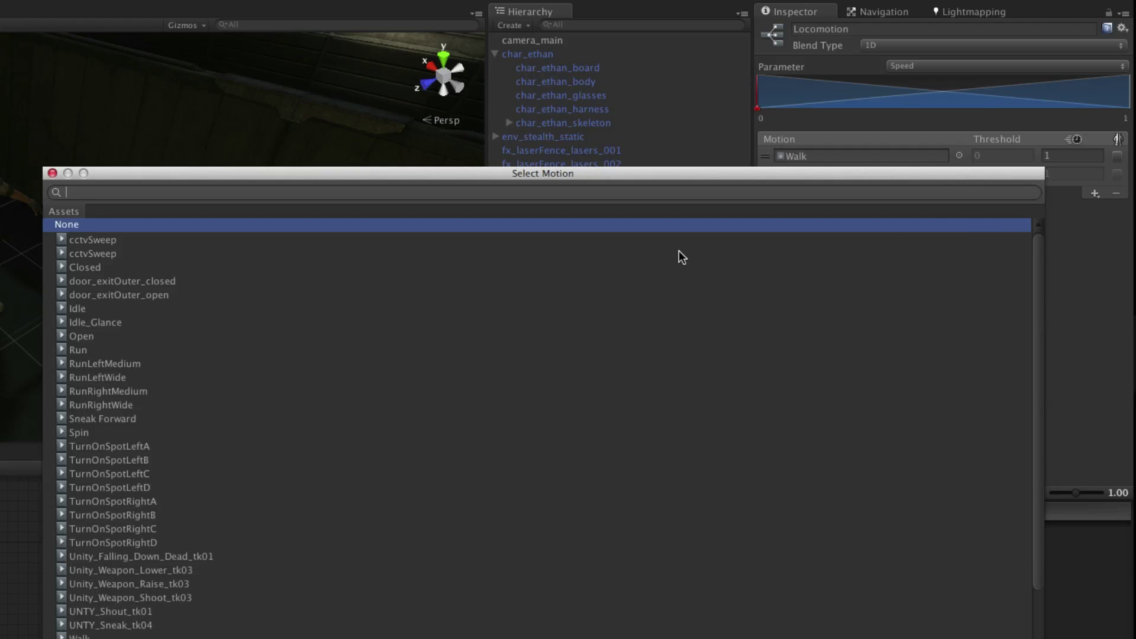
type("Run")
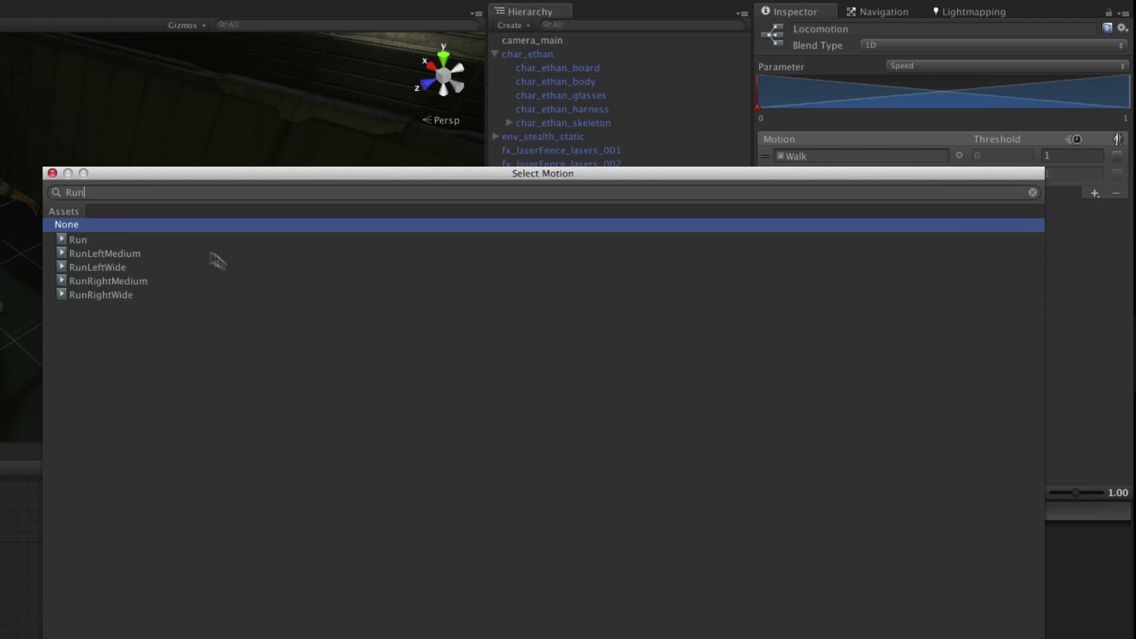
left_click(92, 241)
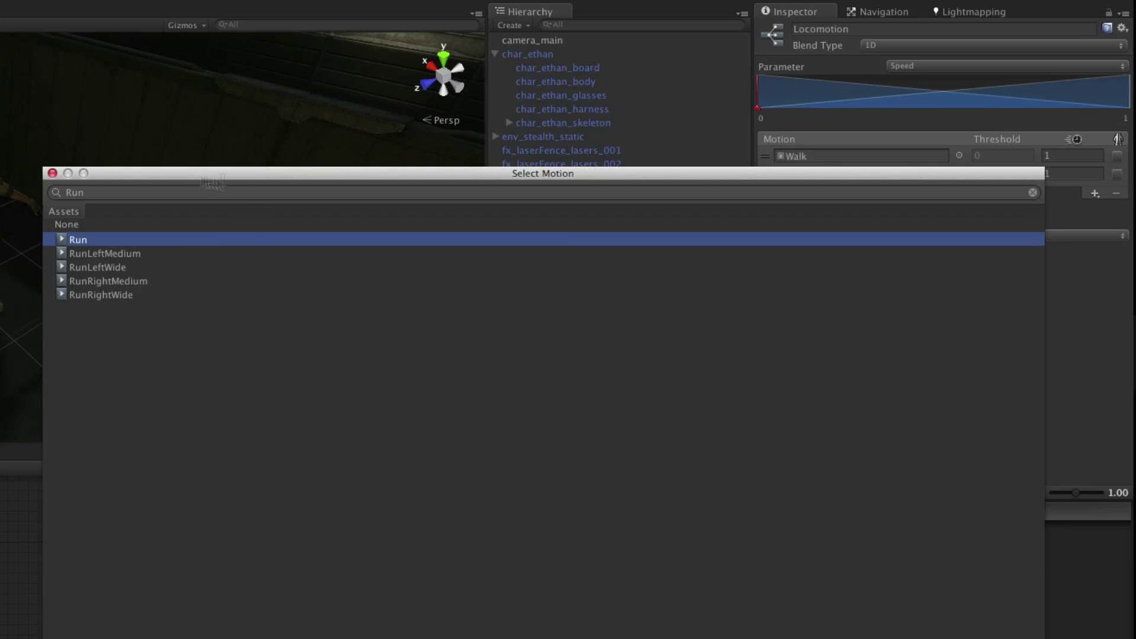
left_click(52, 173)
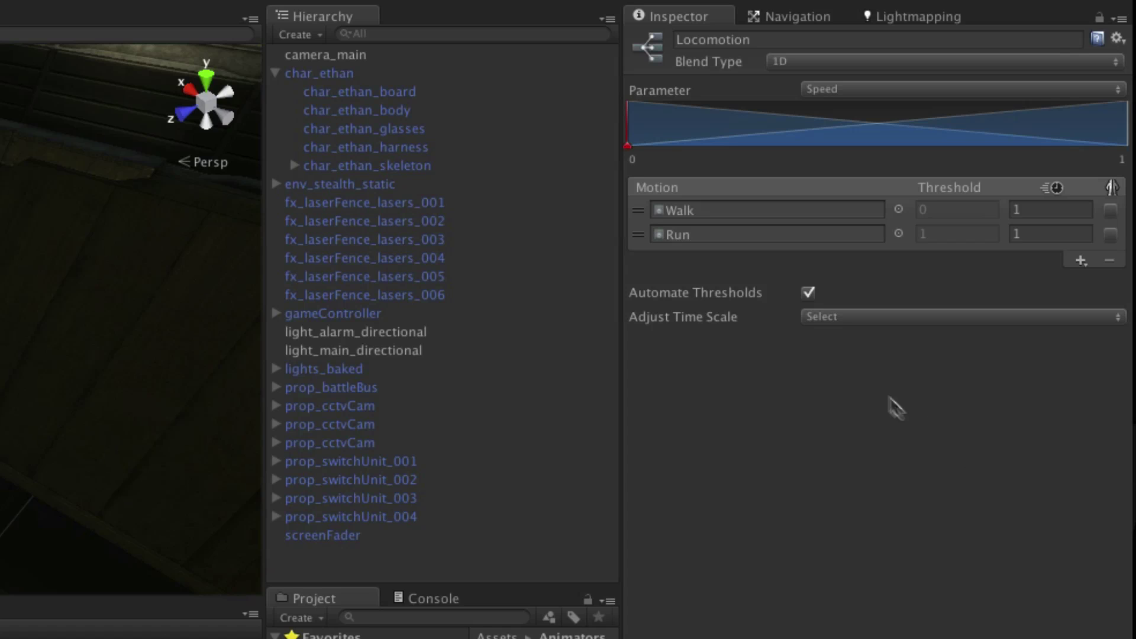
Step: Turn off automatic thresholds for the Locomotion blend tree and compute its thresholds from Speed
left_click(808, 293)
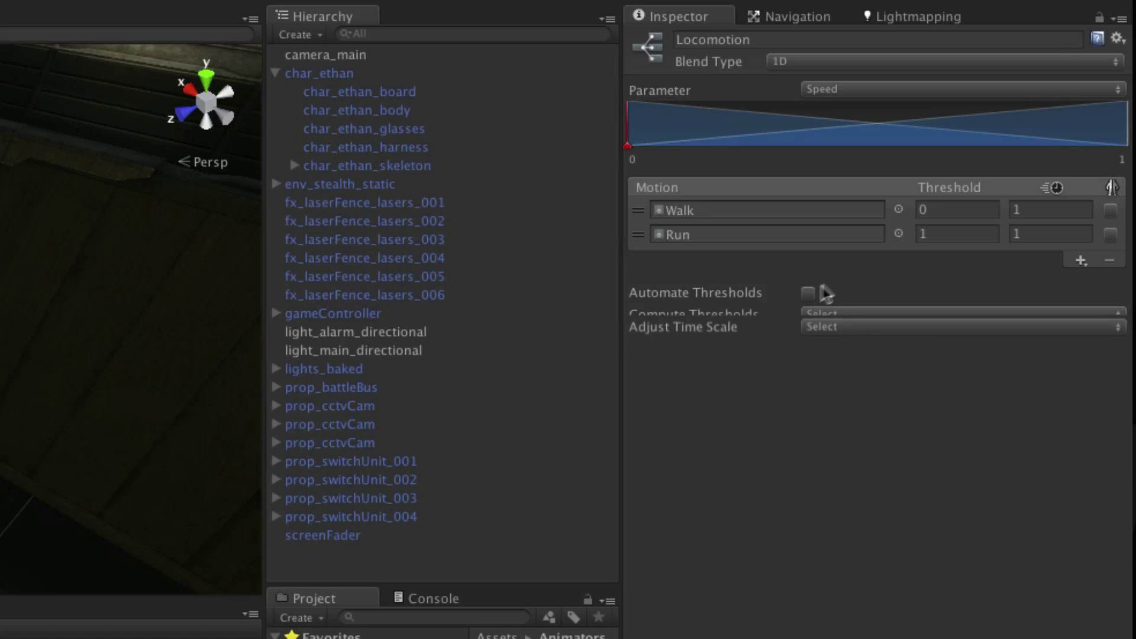
left_click(907, 316)
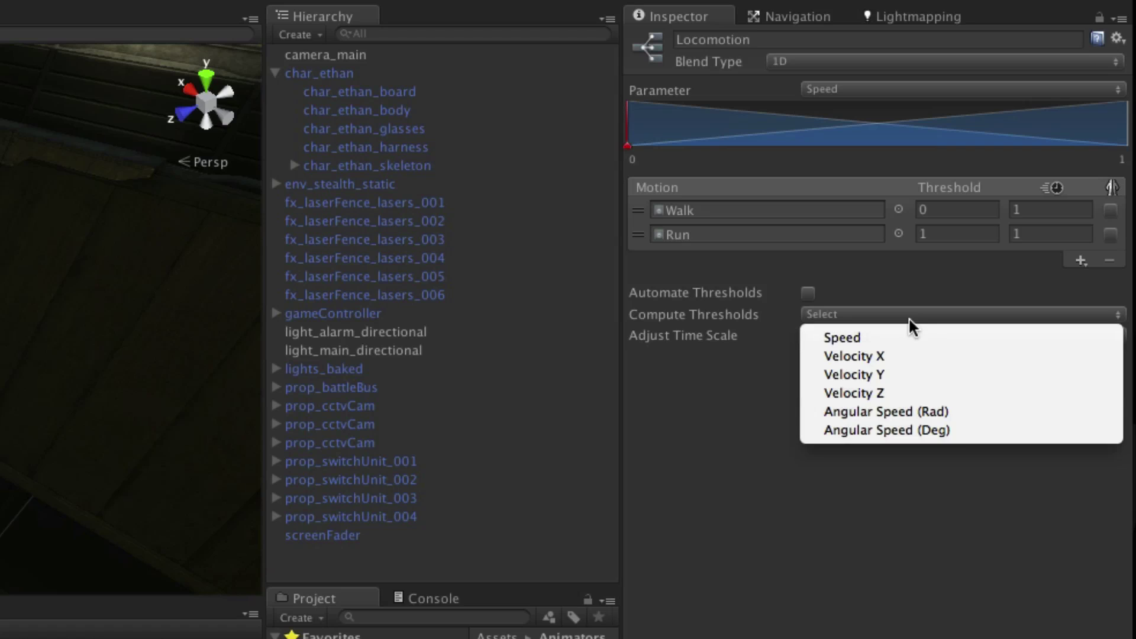
left_click(950, 337)
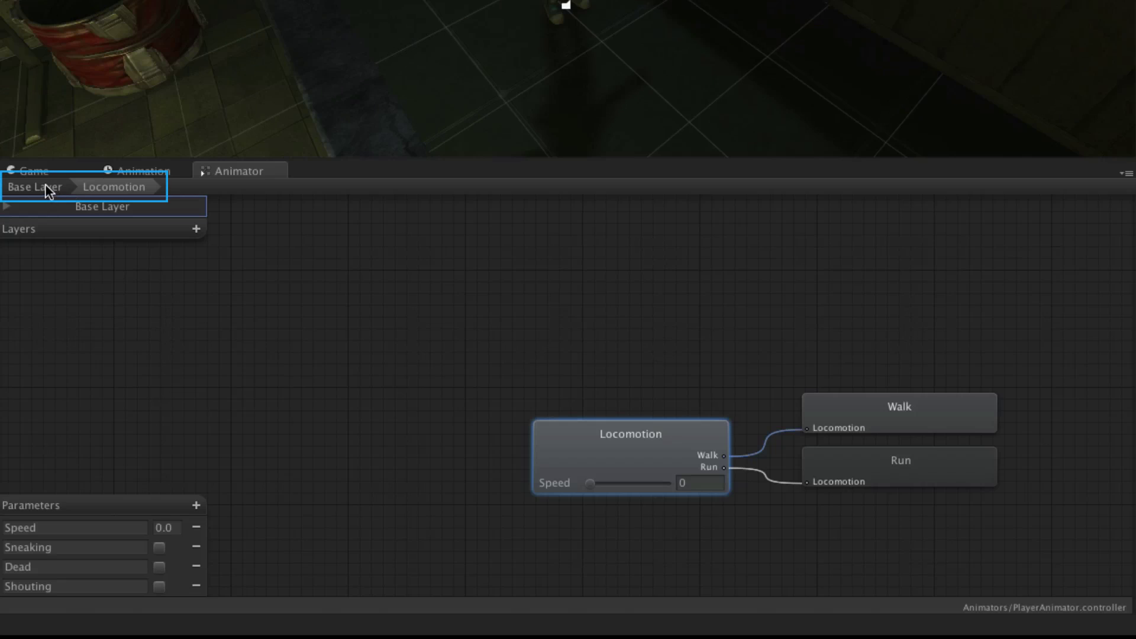
Step: Return to the Base Layer and make a transition from the Idle state to Locomotion
left_click(49, 187)
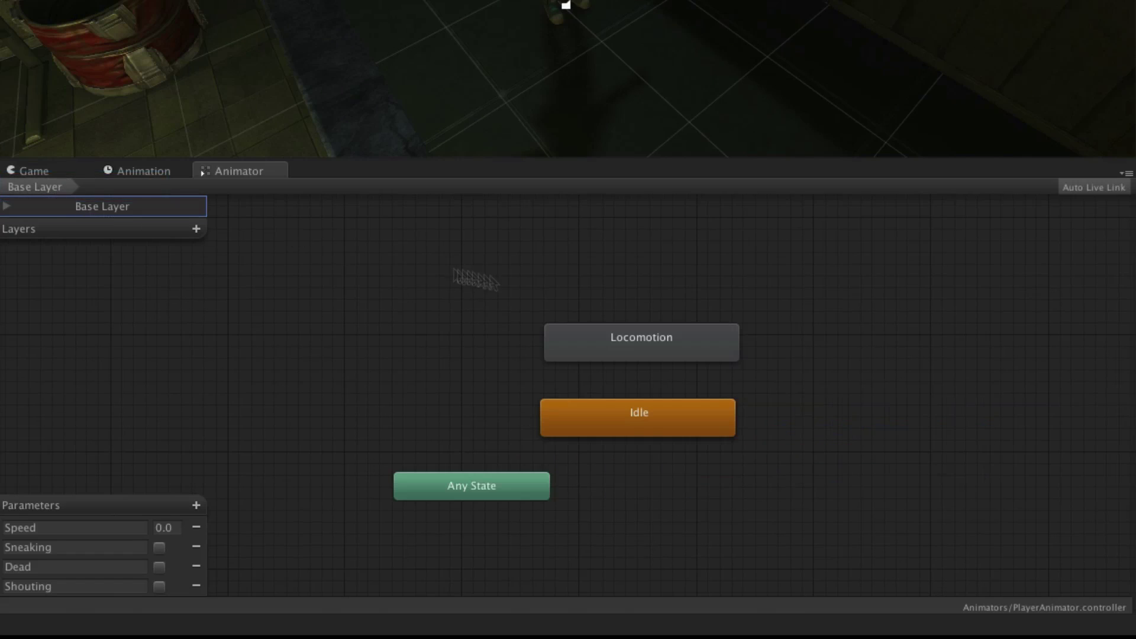
right_click(672, 416)
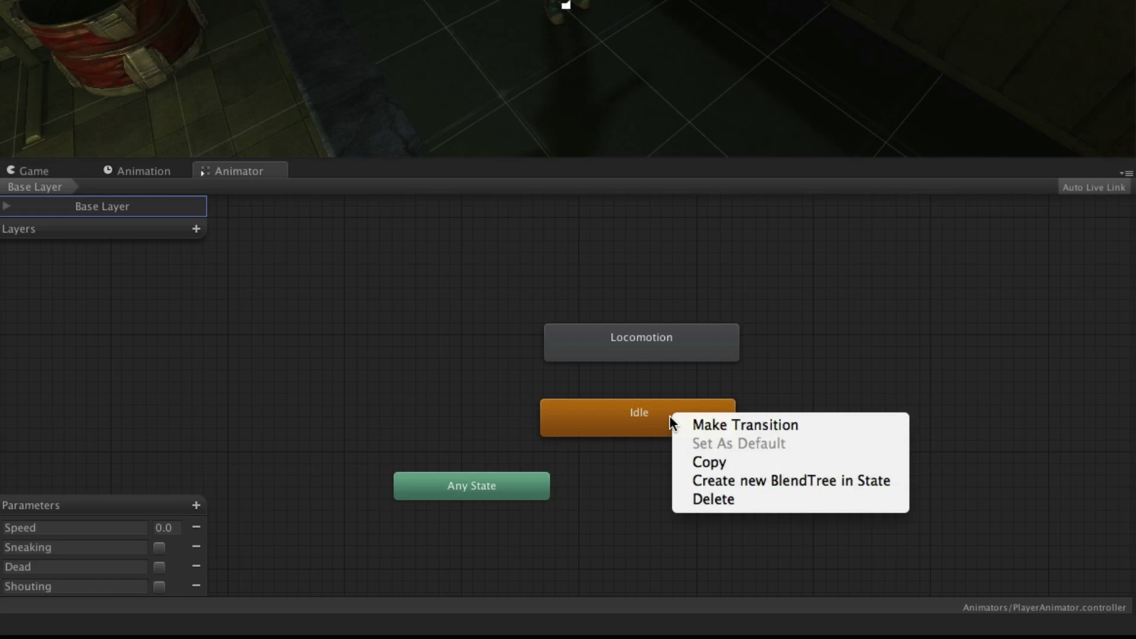
left_click(824, 425)
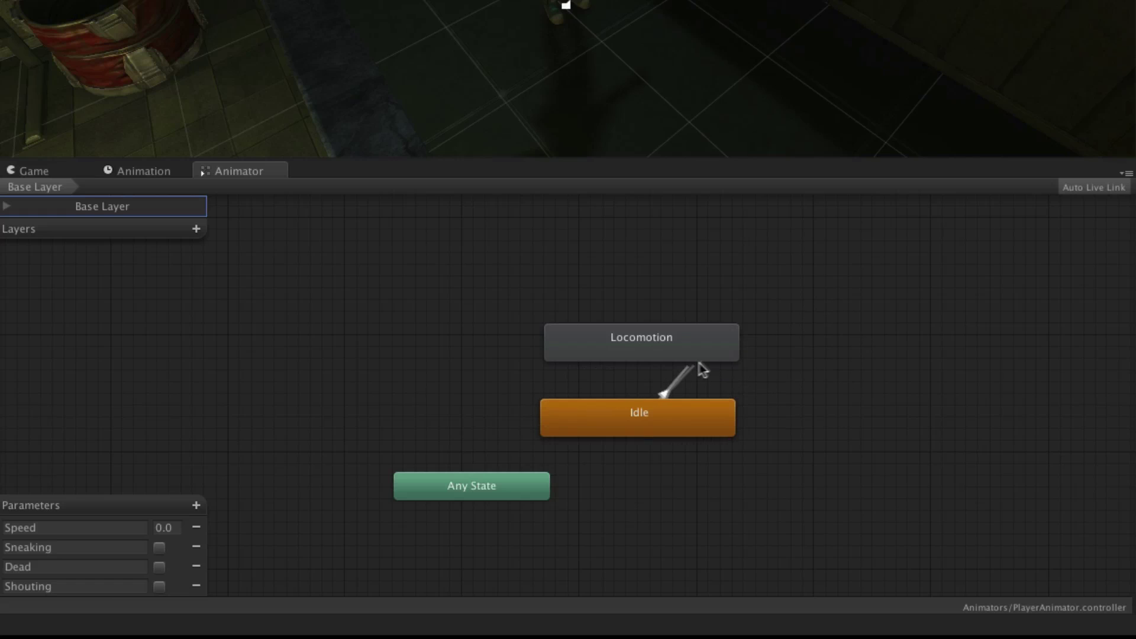
left_click(678, 354)
left_click(664, 399)
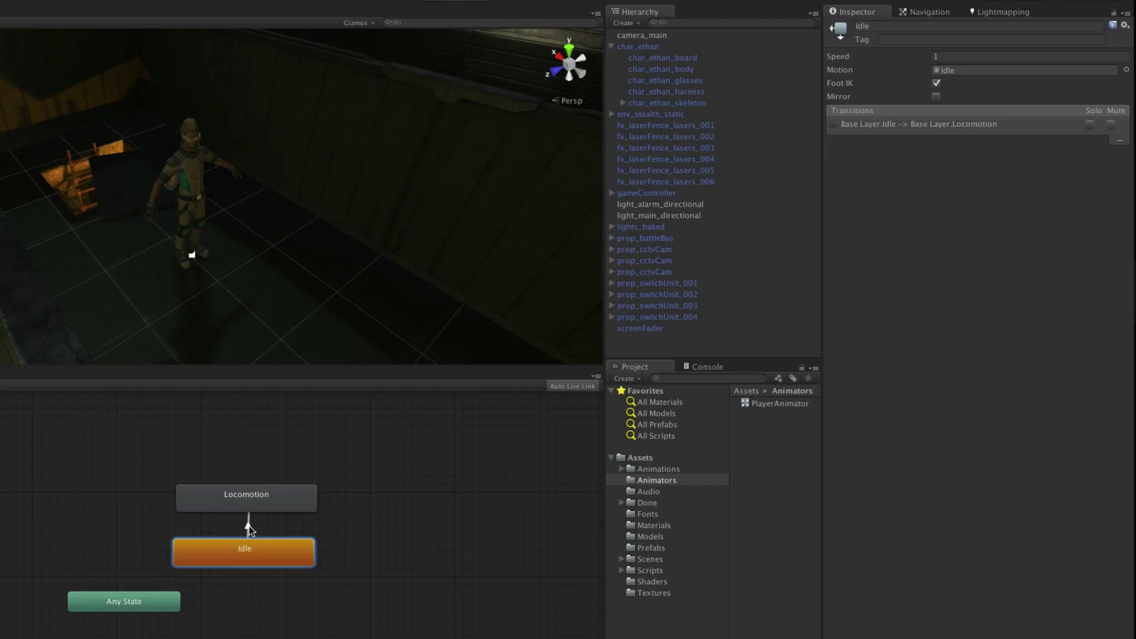
Step: Set the Idle to Locomotion transition's condition to Speed Greater than 0.1
left_click(249, 525)
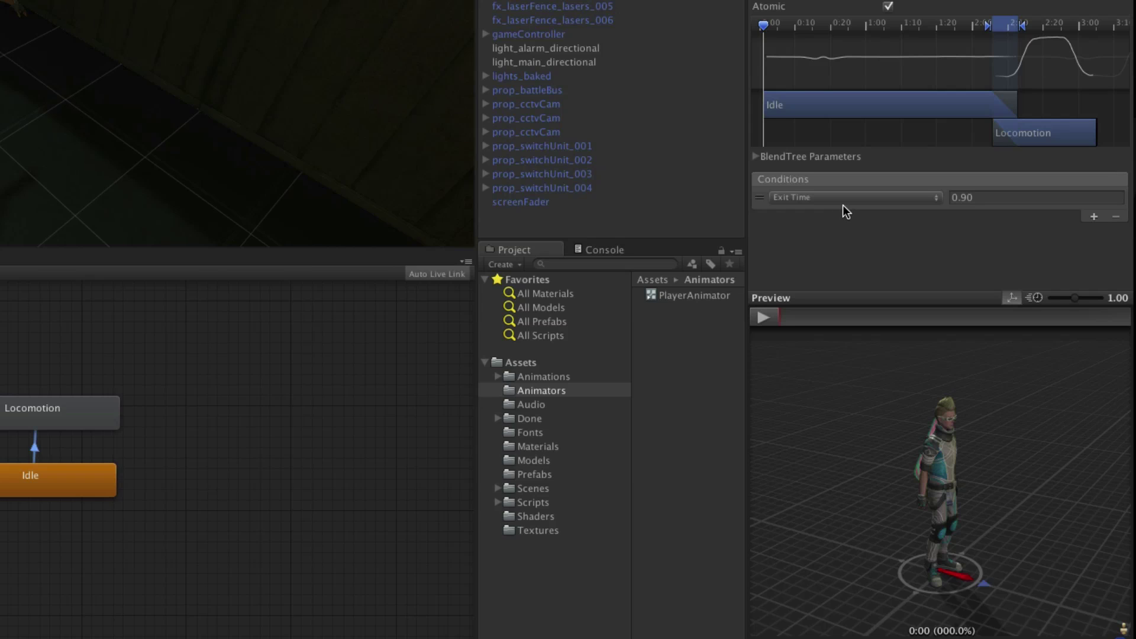
left_click(877, 200)
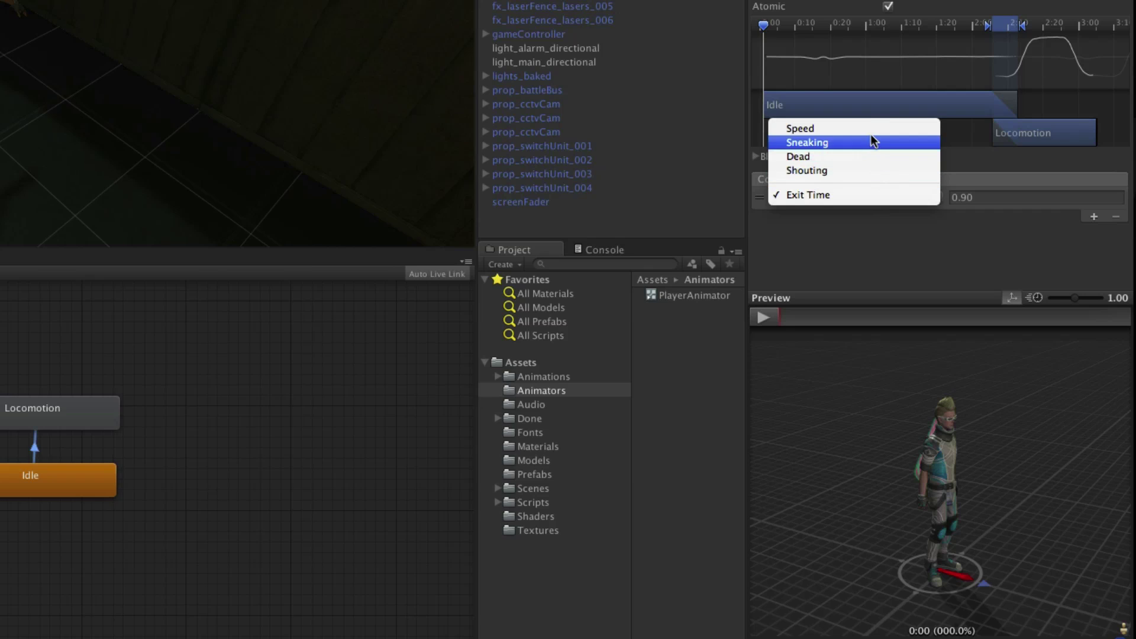
left_click(887, 129)
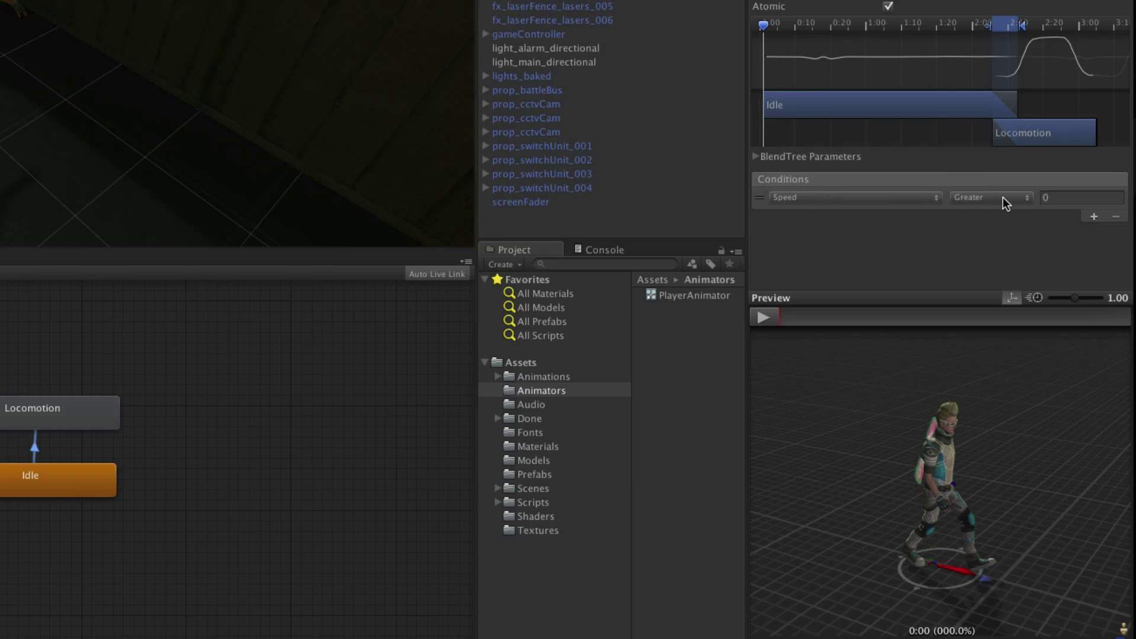
left_click(1061, 198)
type("0.1")
Step: Add a second condition to the Idle to Locomotion transition requiring Sneaking to be false
left_click(1093, 217)
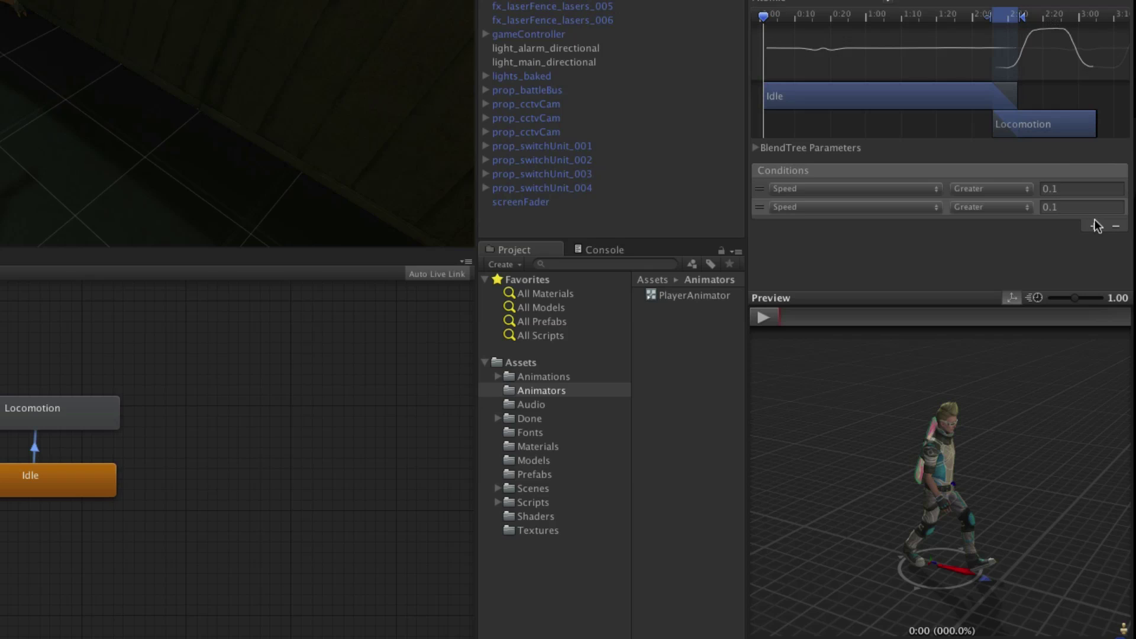
left_click(854, 207)
left_click(869, 222)
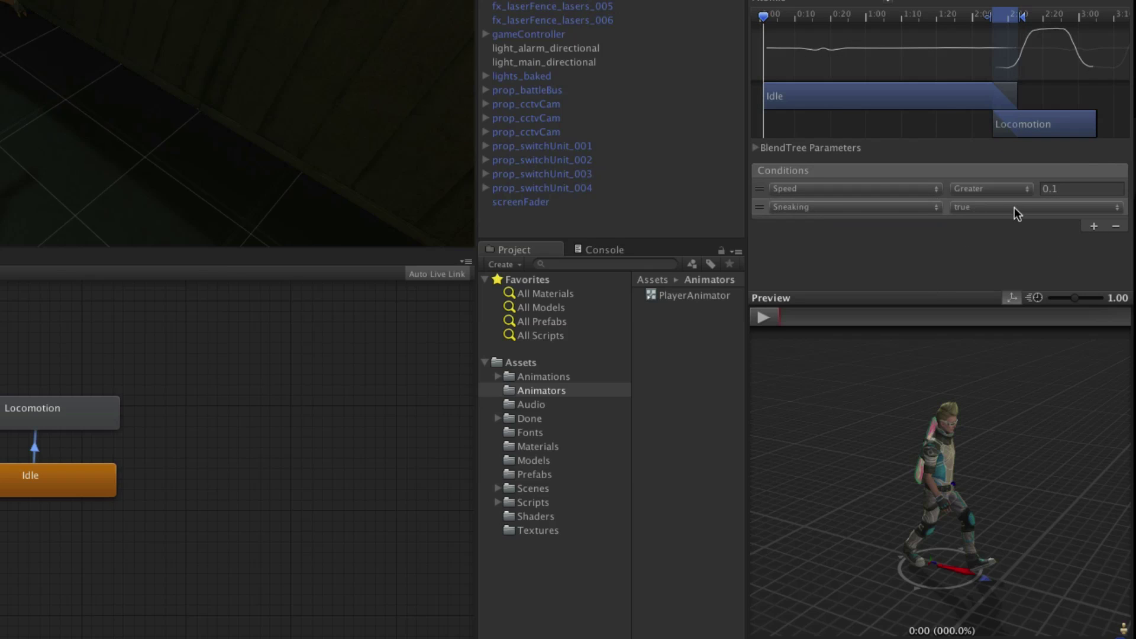
left_click(1006, 207)
left_click(1002, 221)
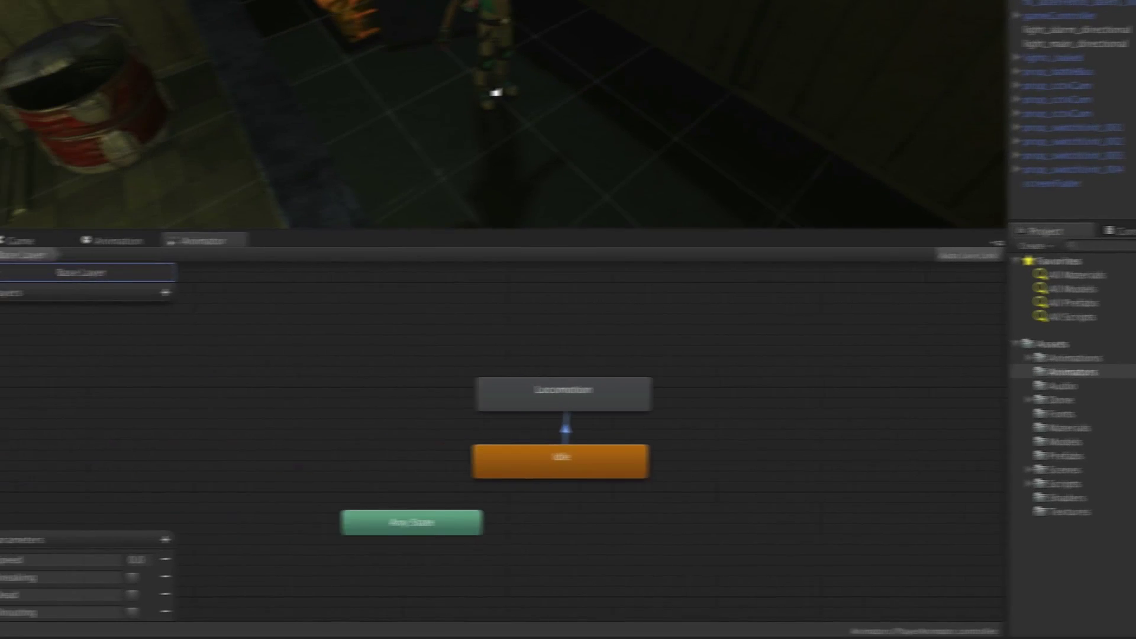
Step: Make a return transition from the Locomotion state to Idle
right_click(538, 396)
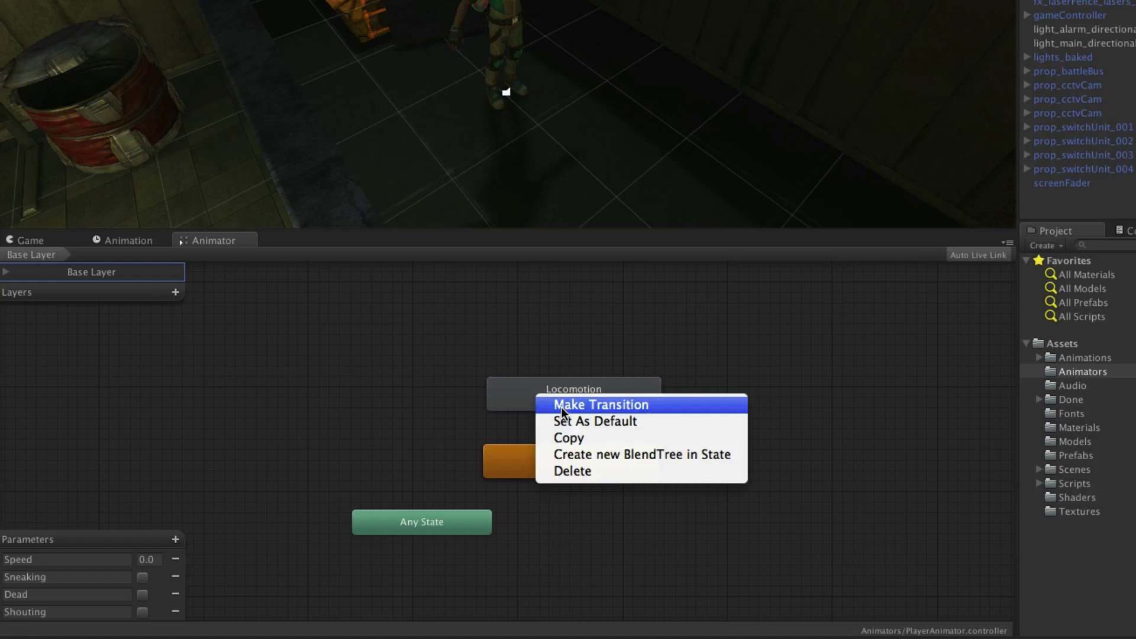
left_click(557, 407)
left_click(558, 462)
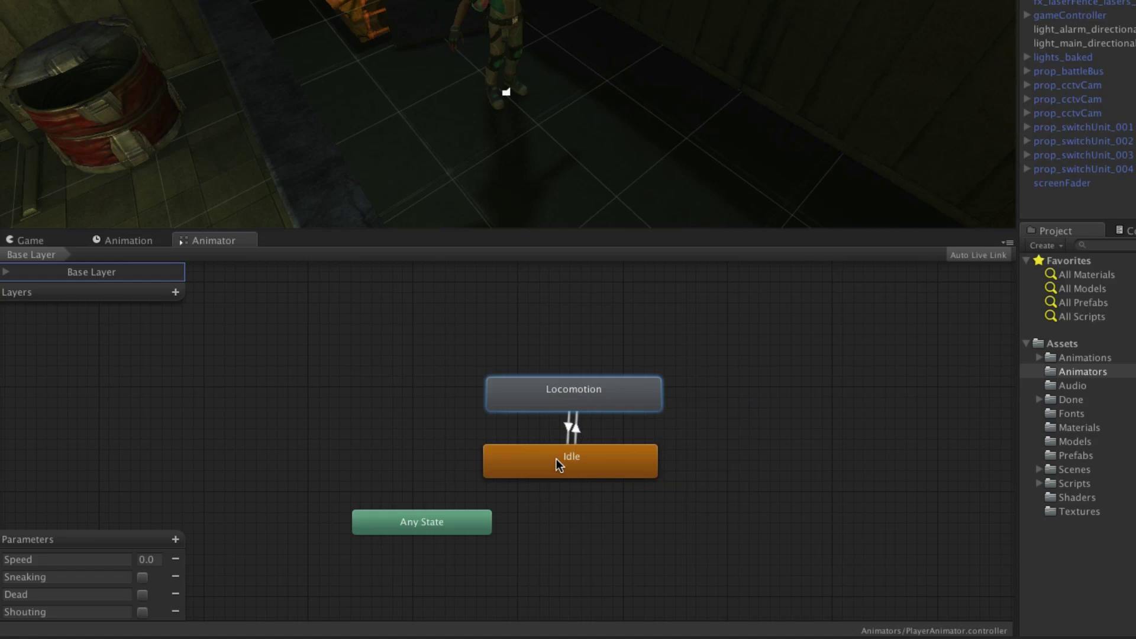
Step: Set the Locomotion to Idle transition's condition to Speed Less than 0.1
left_click(566, 425)
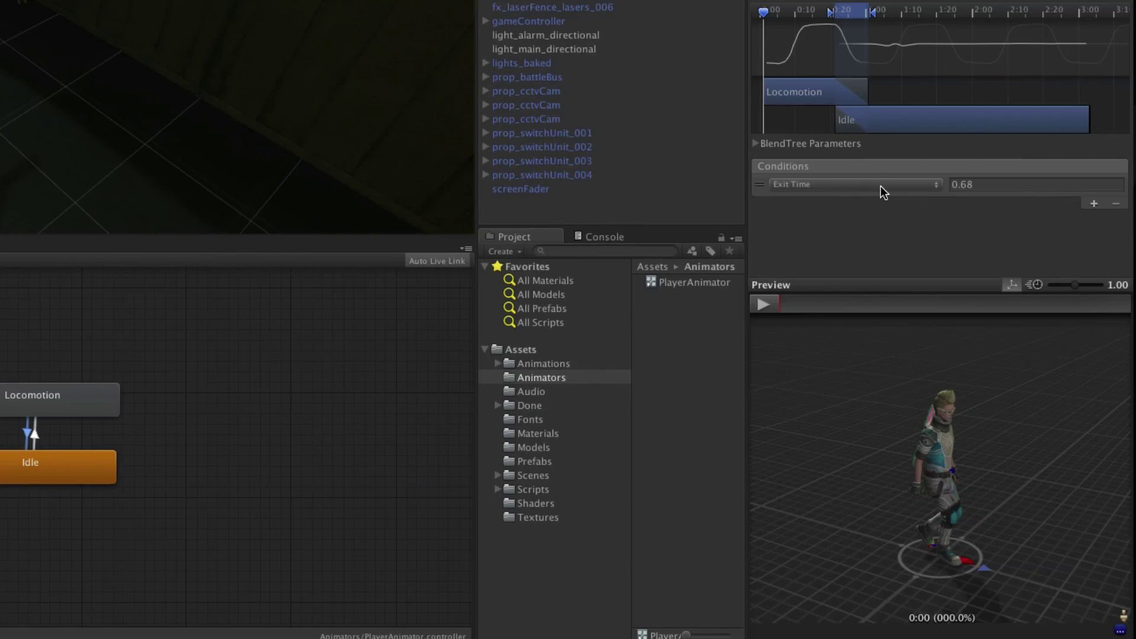
left_click(899, 184)
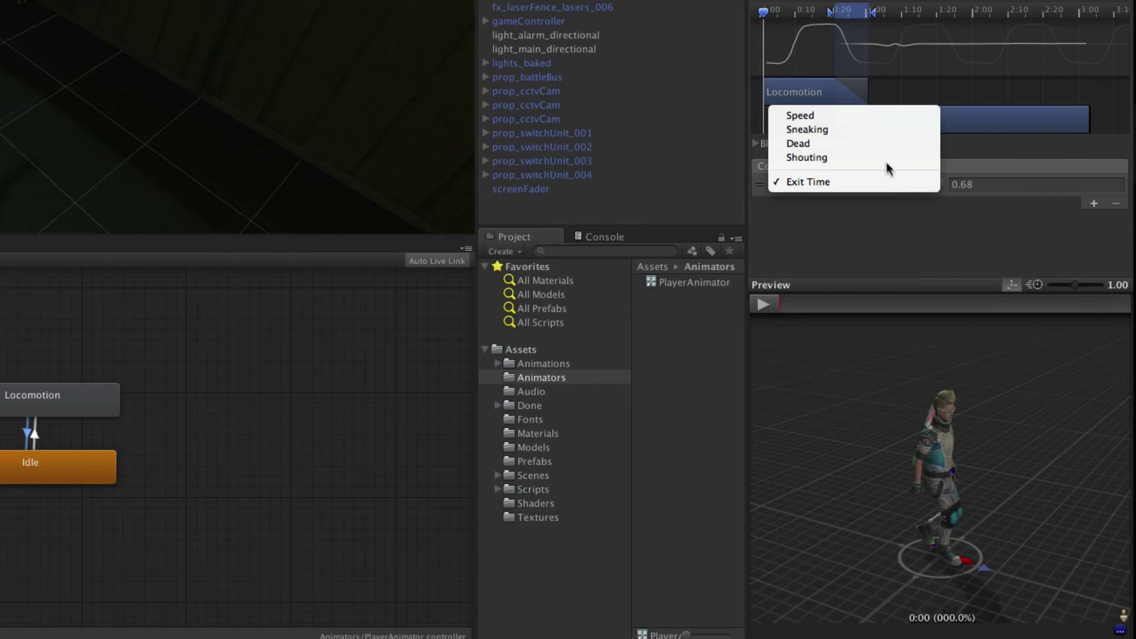
left_click(880, 123)
left_click(993, 184)
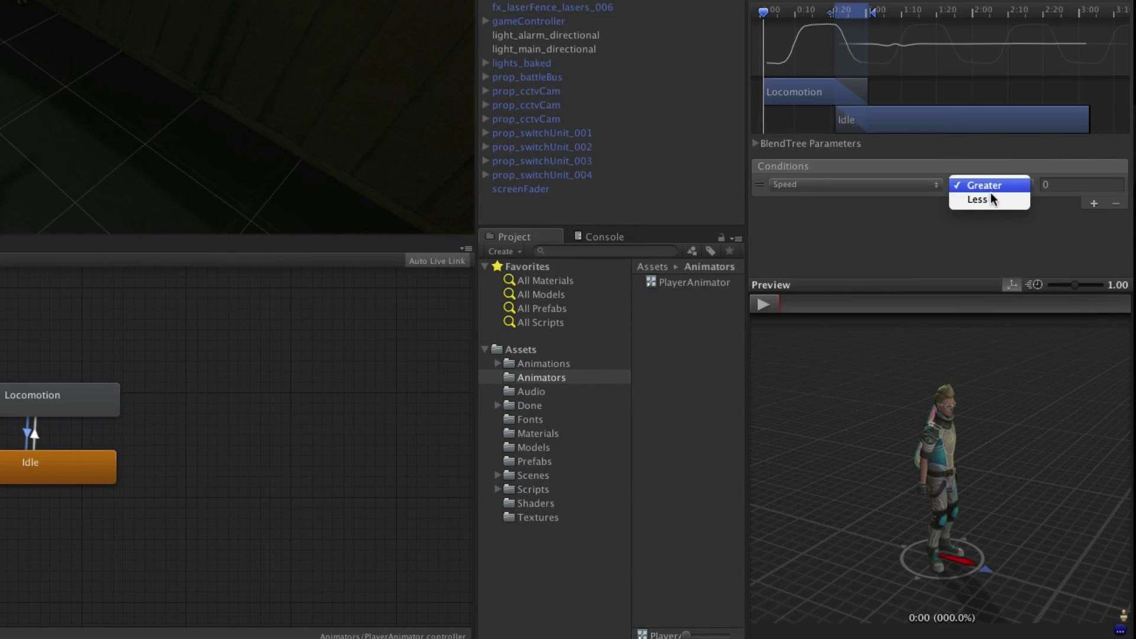
left_click(982, 200)
left_click(1058, 188)
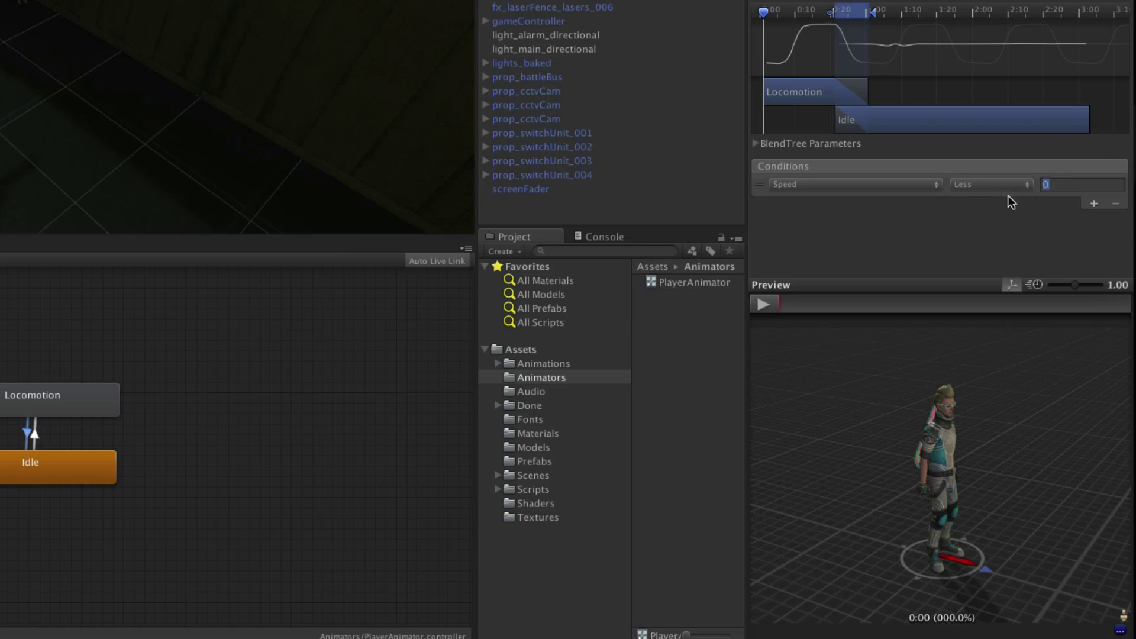
type("0.1")
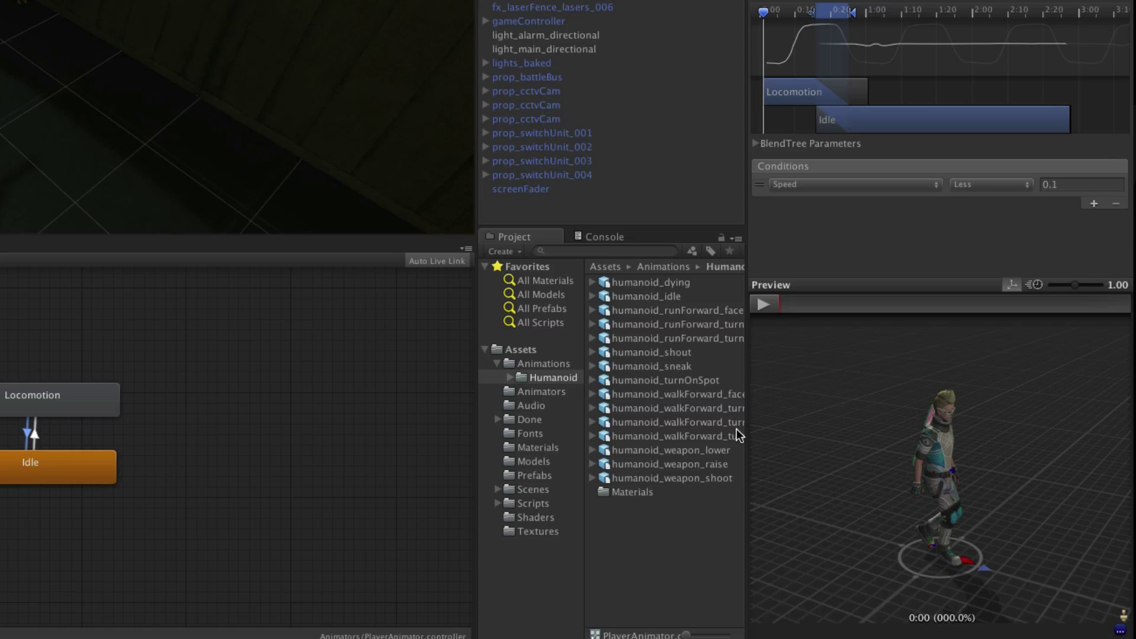
Step: Add the Sneak Forward clip from humanoid_sneak as a new state, and space it and Locomotion apart above Idle
left_click(526, 381)
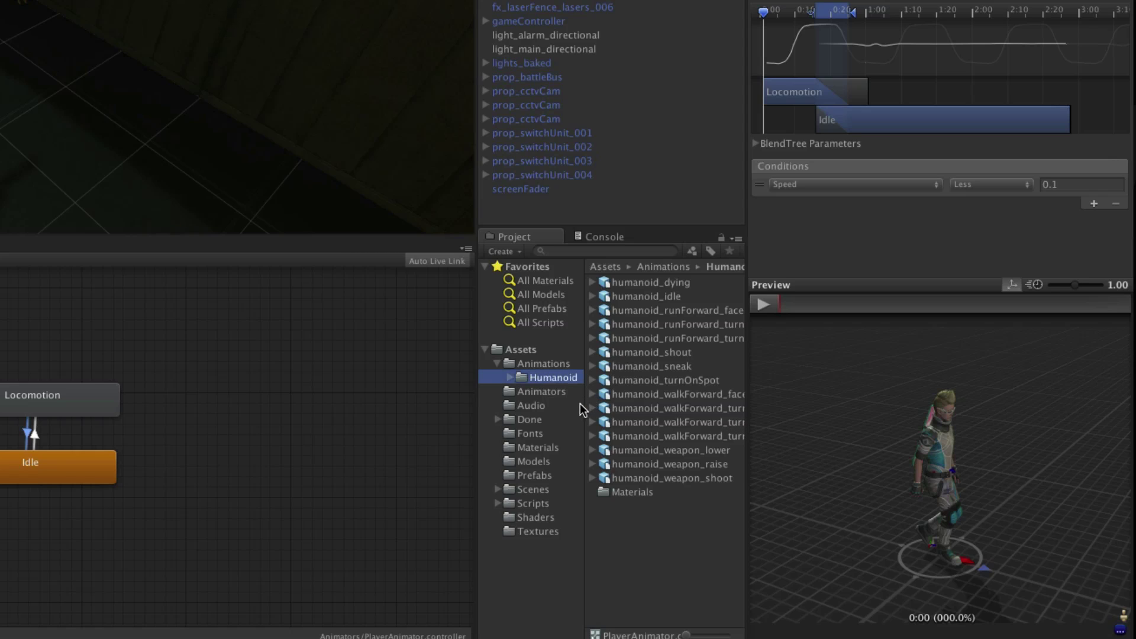
left_click(653, 366)
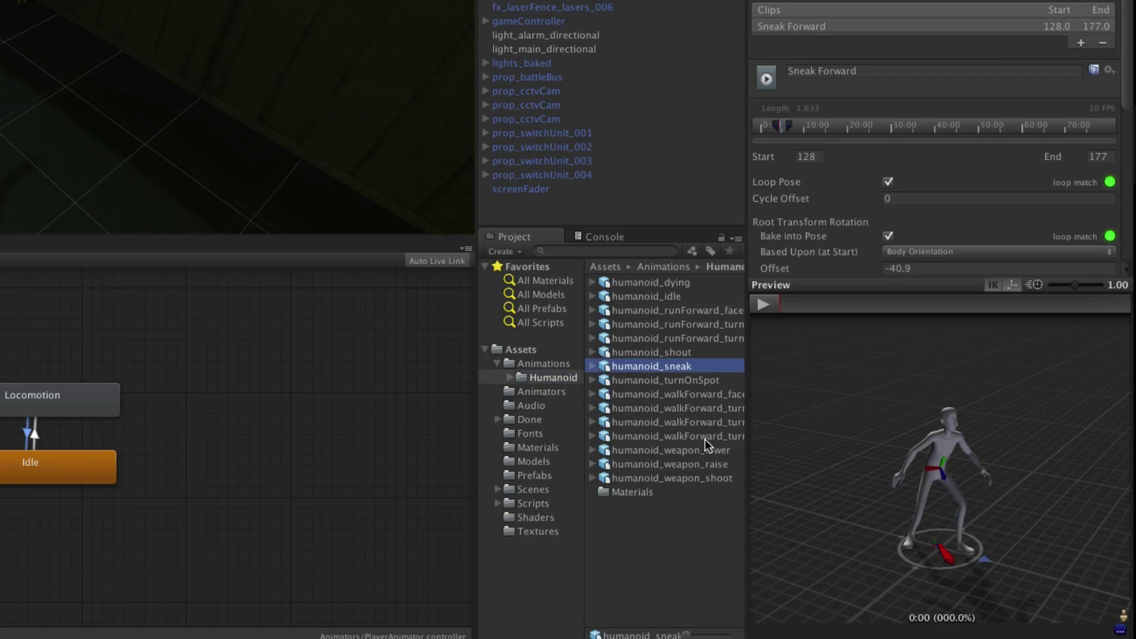
left_click(593, 366)
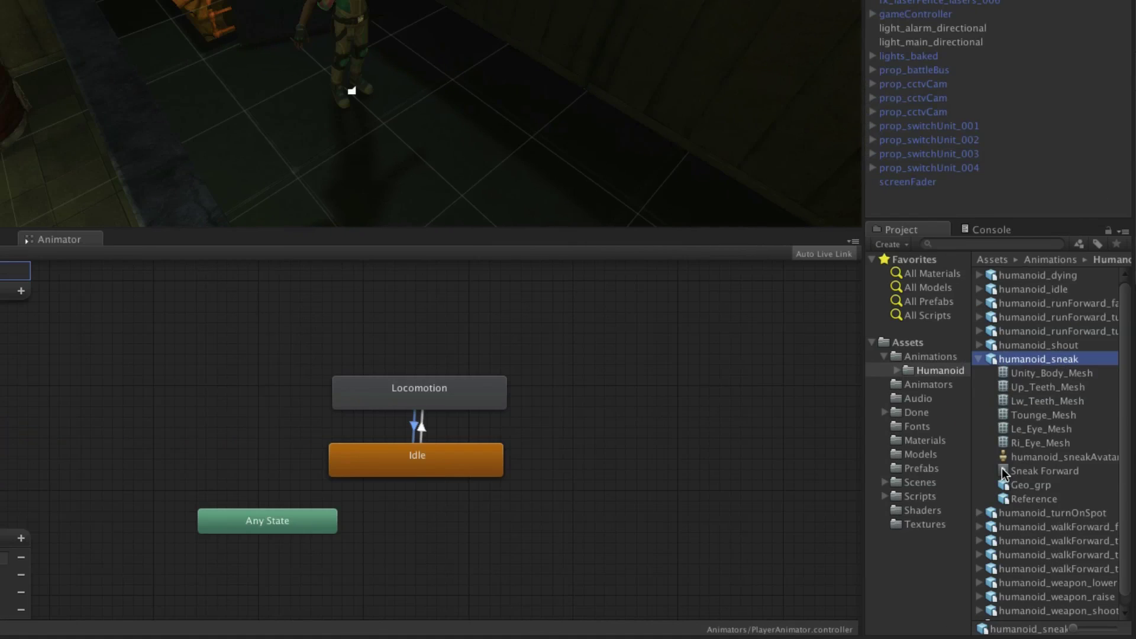
left_click_drag(1004, 473, 280, 351)
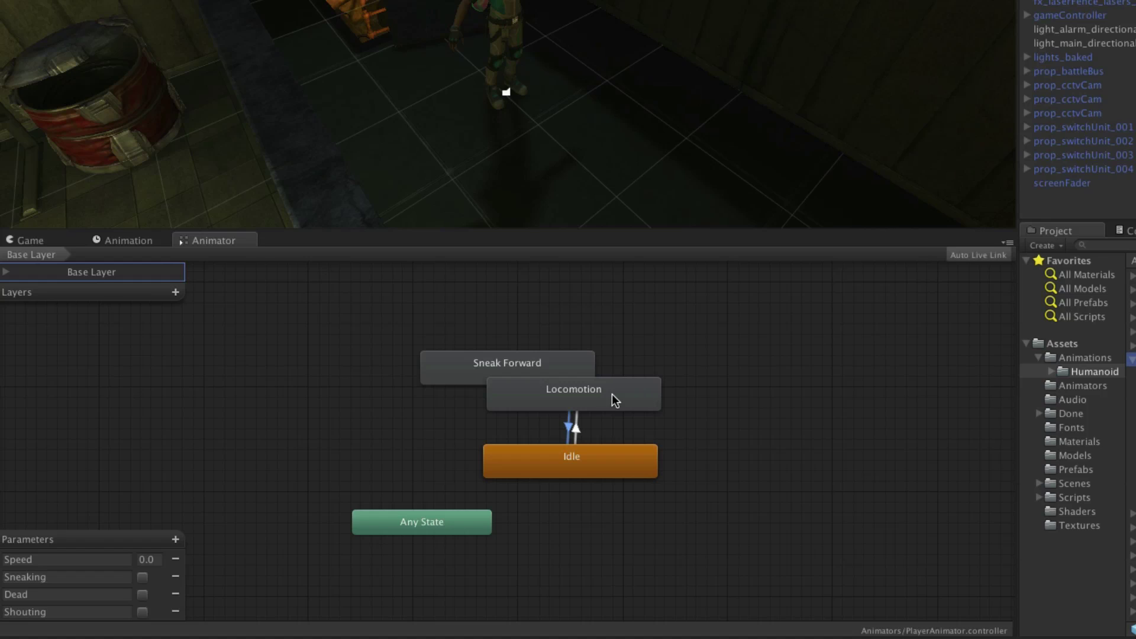
left_click_drag(622, 393, 771, 322)
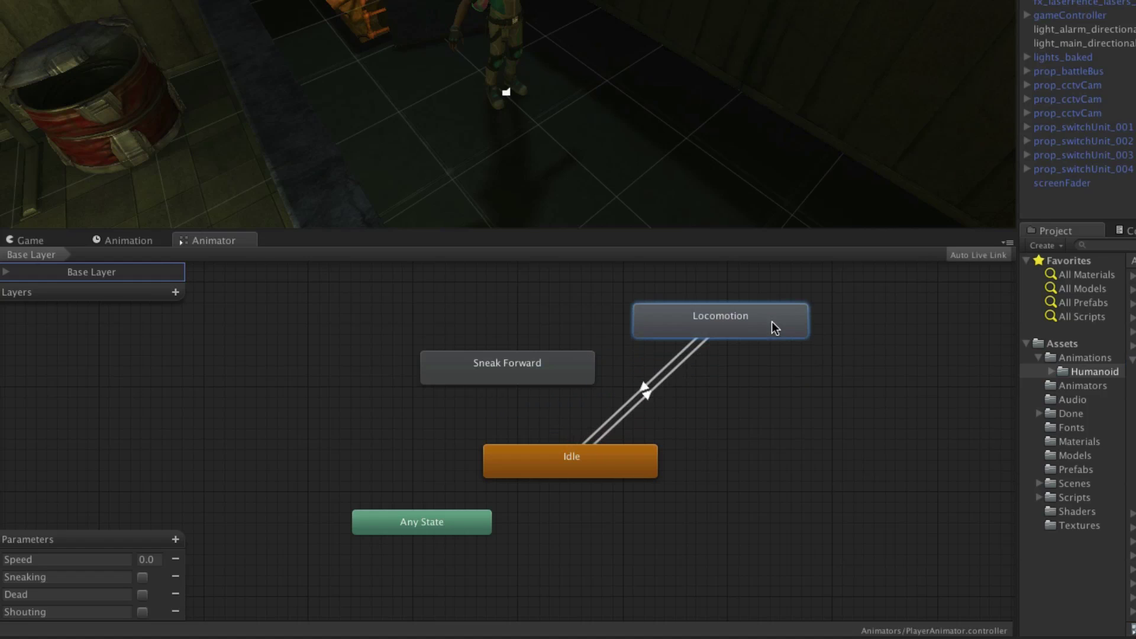
left_click_drag(574, 370, 487, 320)
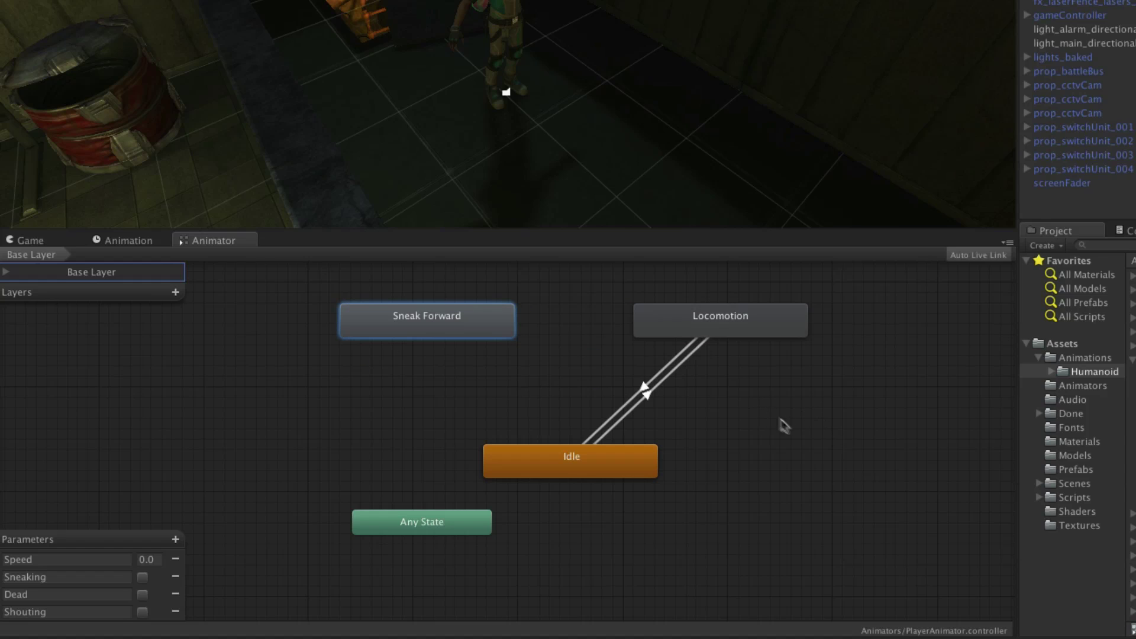
Step: Rename the Sneak Forward state to Sneak
middle_click_drag(755, 410, 717, 471)
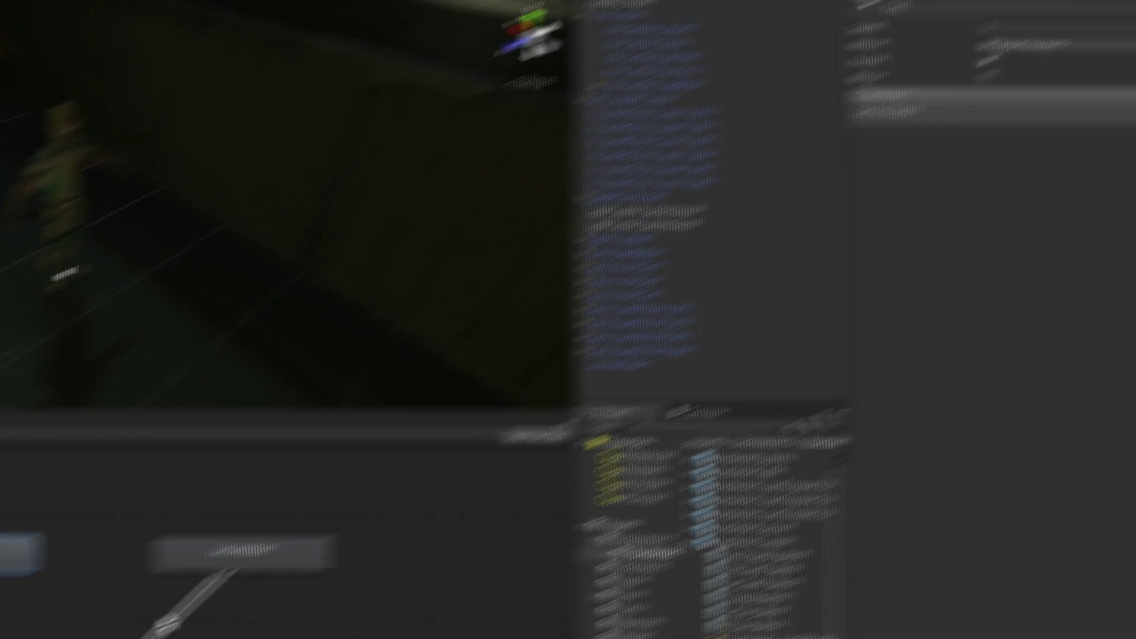
left_click_drag(857, 30, 811, 30)
key("BackSpace")
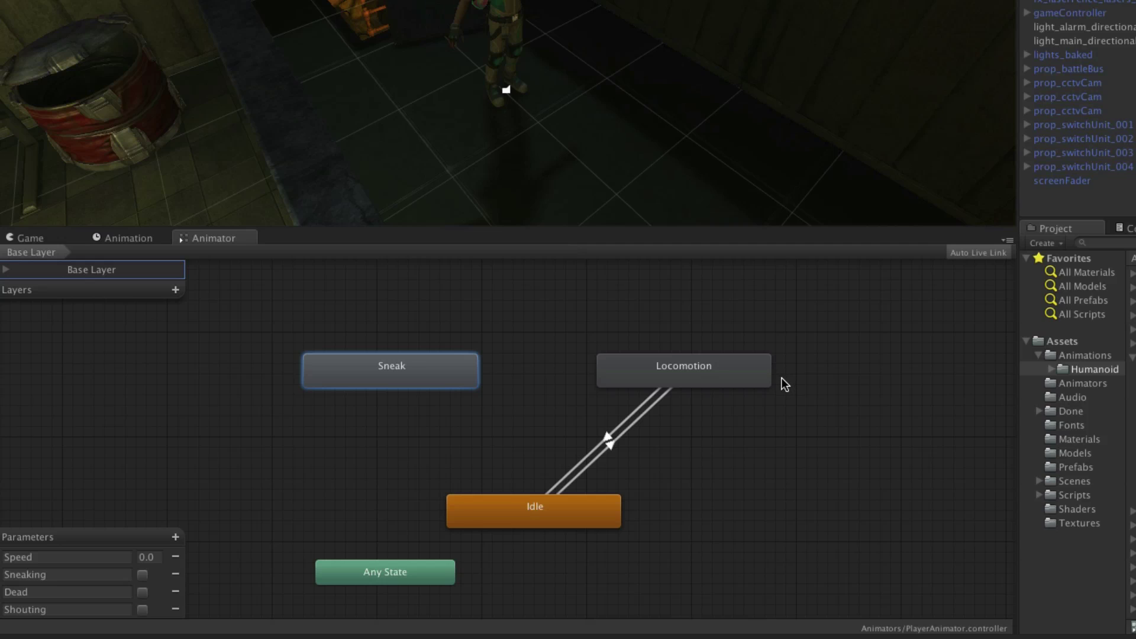
Step: Make a transition from the Locomotion state to the Sneak state
left_click(734, 380)
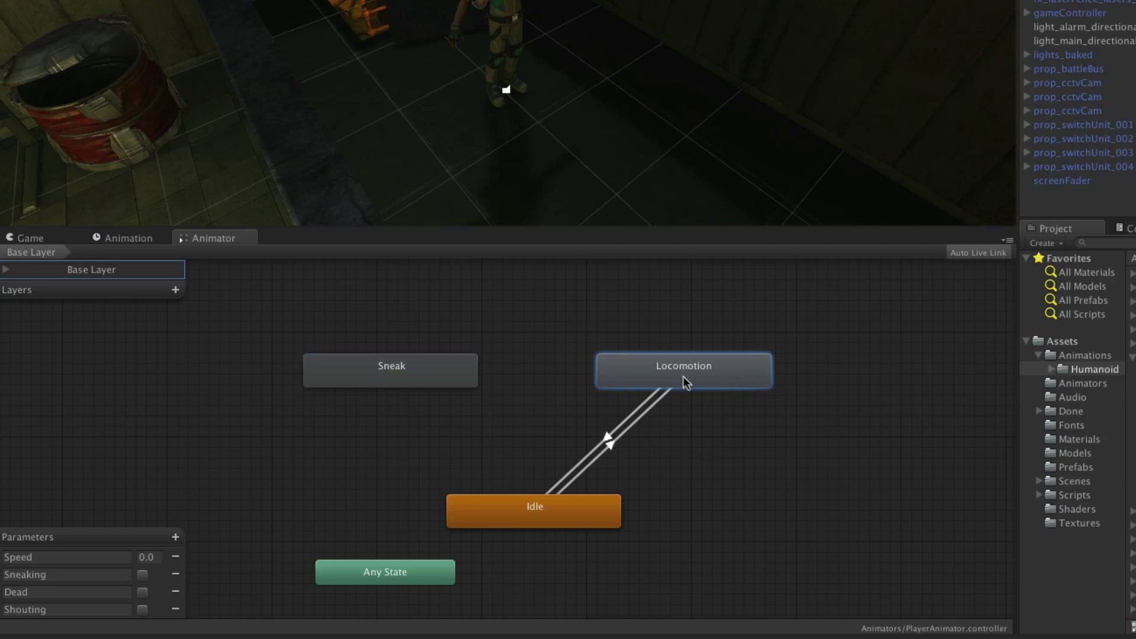
right_click(629, 379)
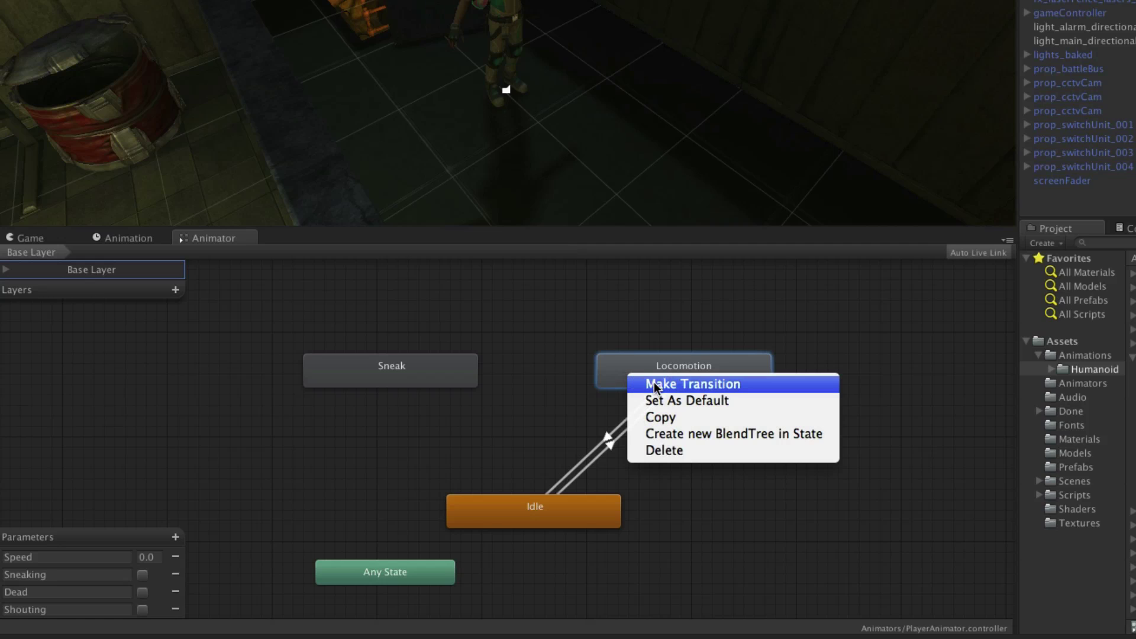
left_click(642, 388)
left_click(446, 371)
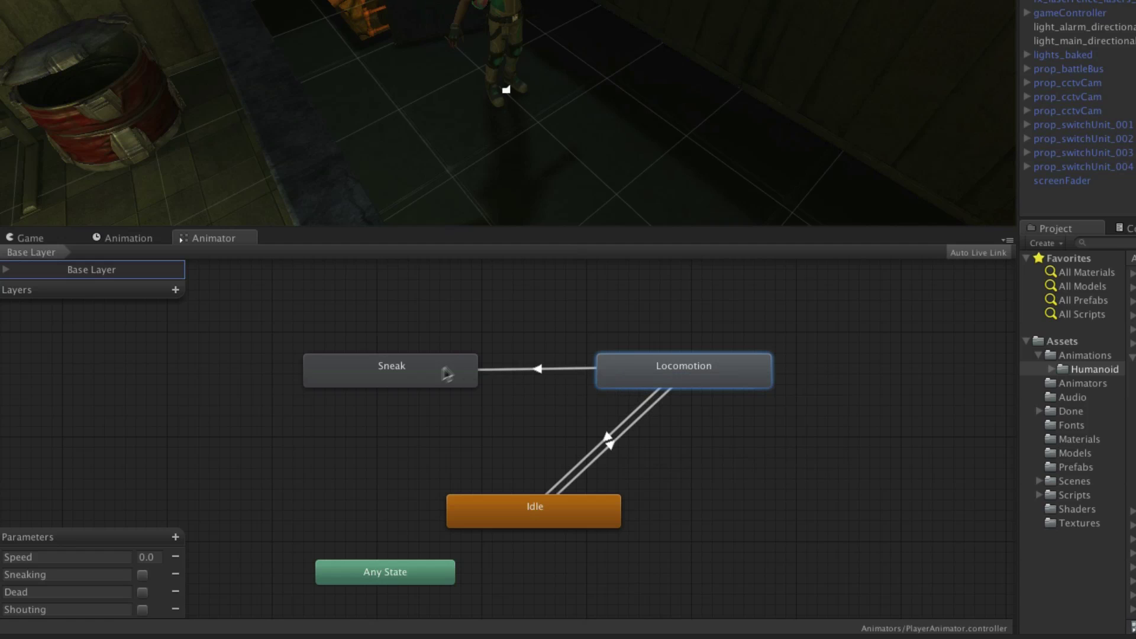
Step: Set the Locomotion to Sneak transition's condition to Speed Greater than 0.1
left_click(545, 368)
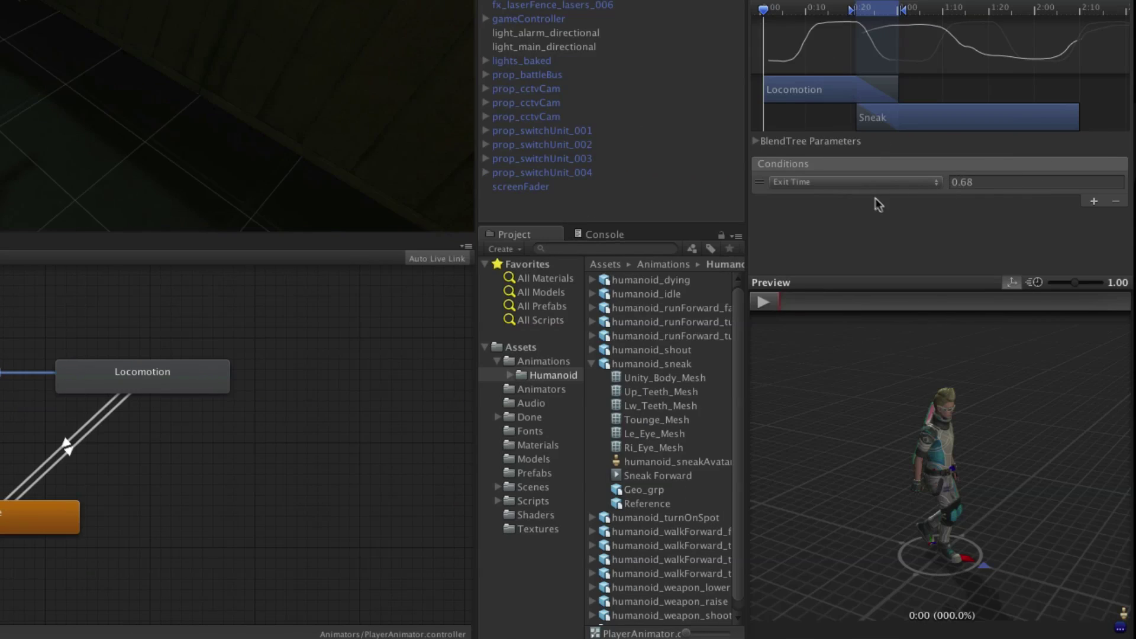
left_click(911, 182)
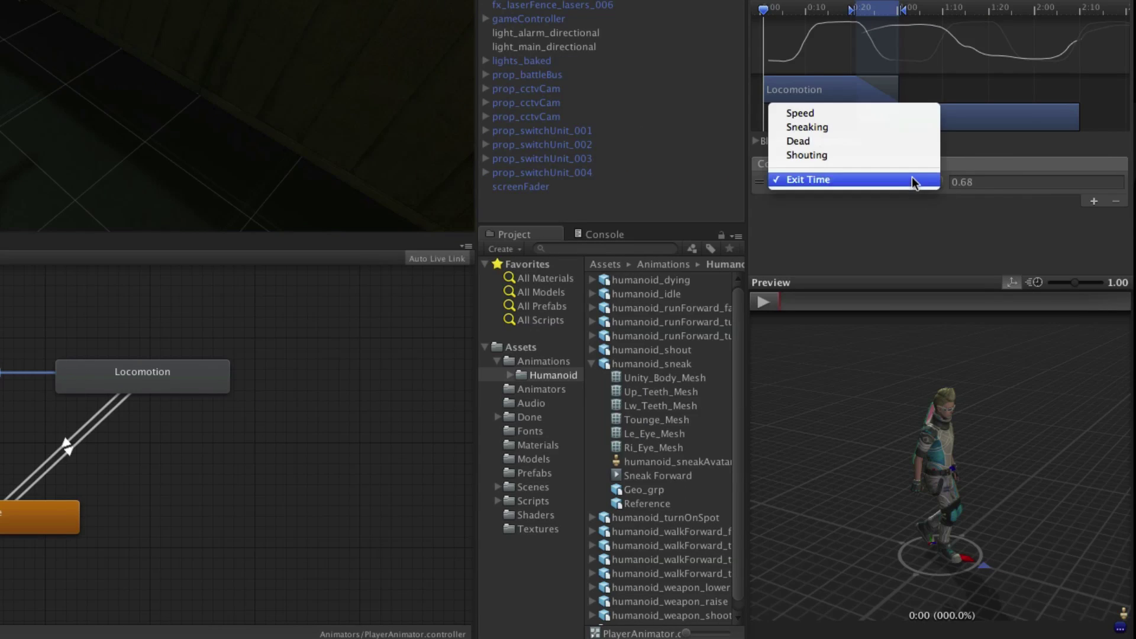
left_click(875, 113)
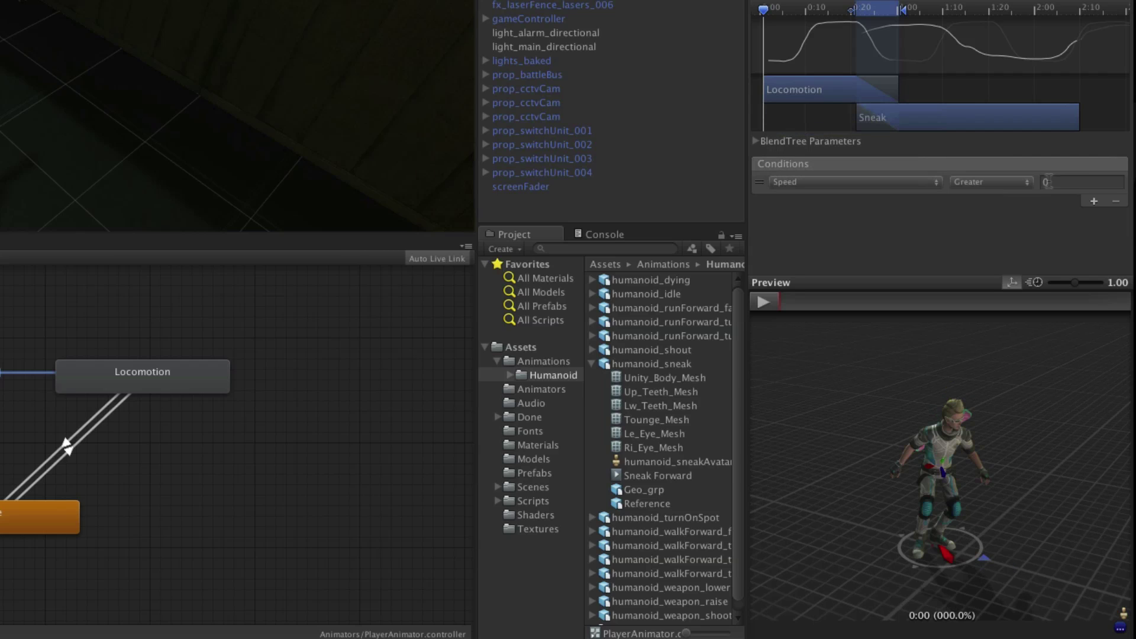
left_click(1070, 178)
type(".1")
key("Return")
Step: Add a second condition to the Locomotion to Sneak transition using the Sneaking parameter
left_click(1094, 202)
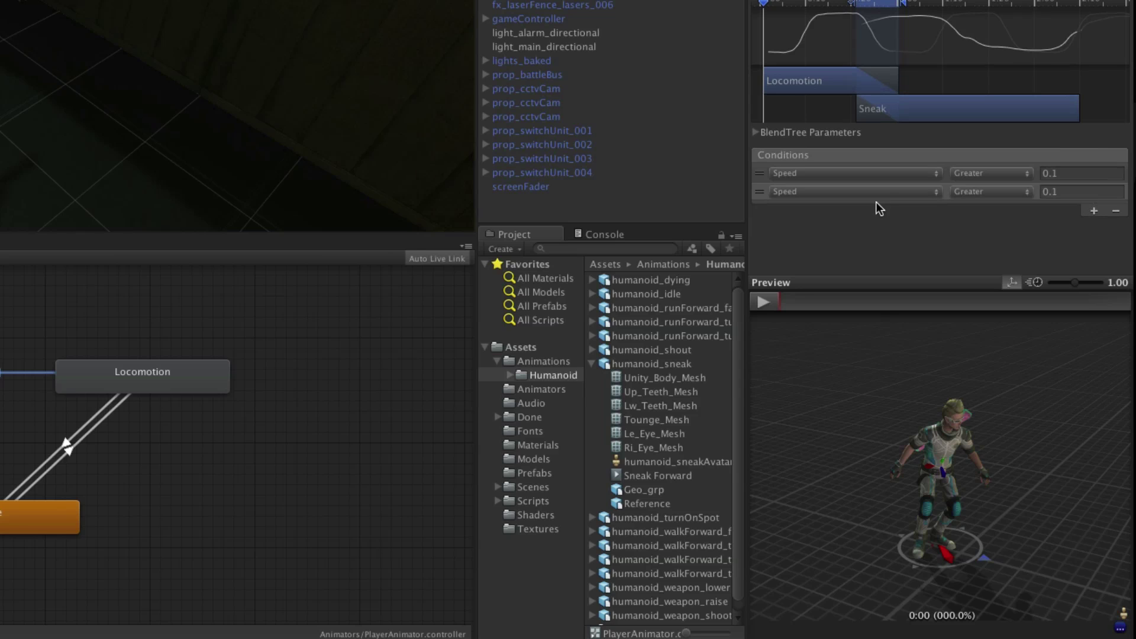
left_click(894, 196)
left_click(904, 207)
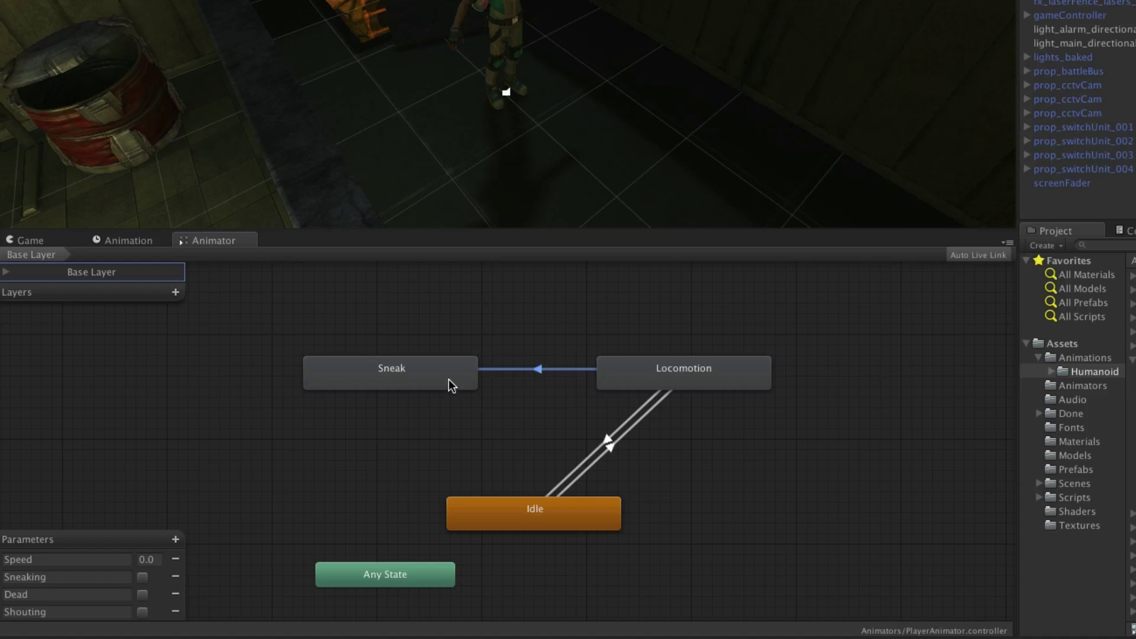
Step: Make a return transition from the Sneak state to Locomotion
right_click(449, 378)
left_click(479, 386)
left_click(666, 383)
left_click(464, 382)
Step: Set the Sneak to Locomotion transition's condition to Speed Greater than 0.1
left_click(536, 377)
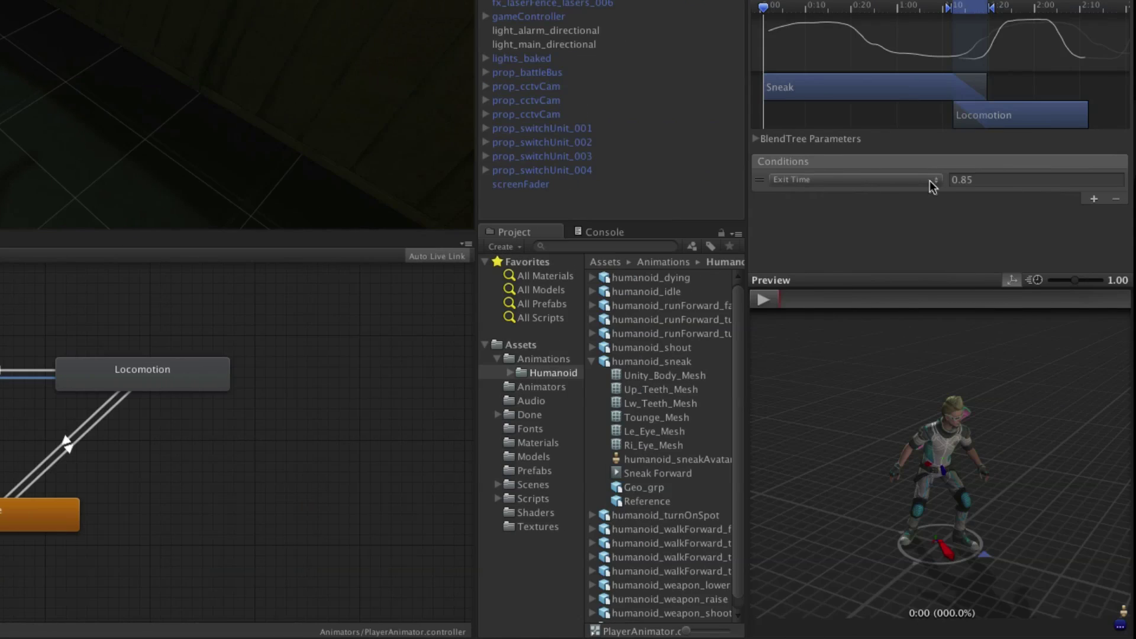
left_click(932, 181)
left_click(906, 111)
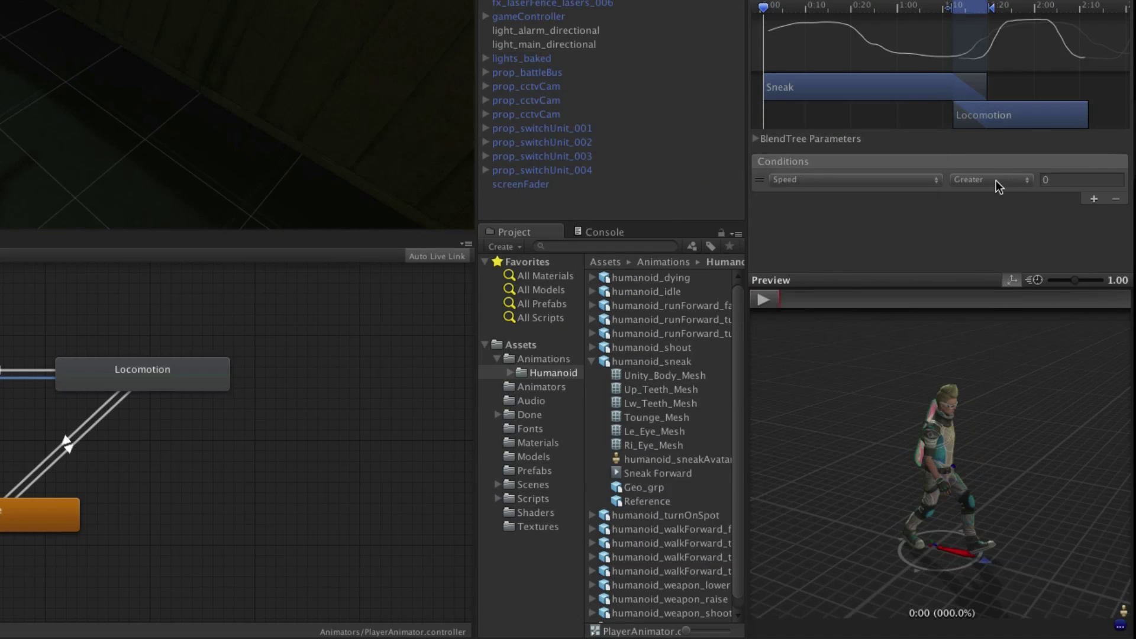
left_click(1067, 178)
type("0.1")
Step: Add a second condition to the Sneak to Locomotion transition requiring Sneaking to be false
left_click(1094, 200)
left_click(855, 190)
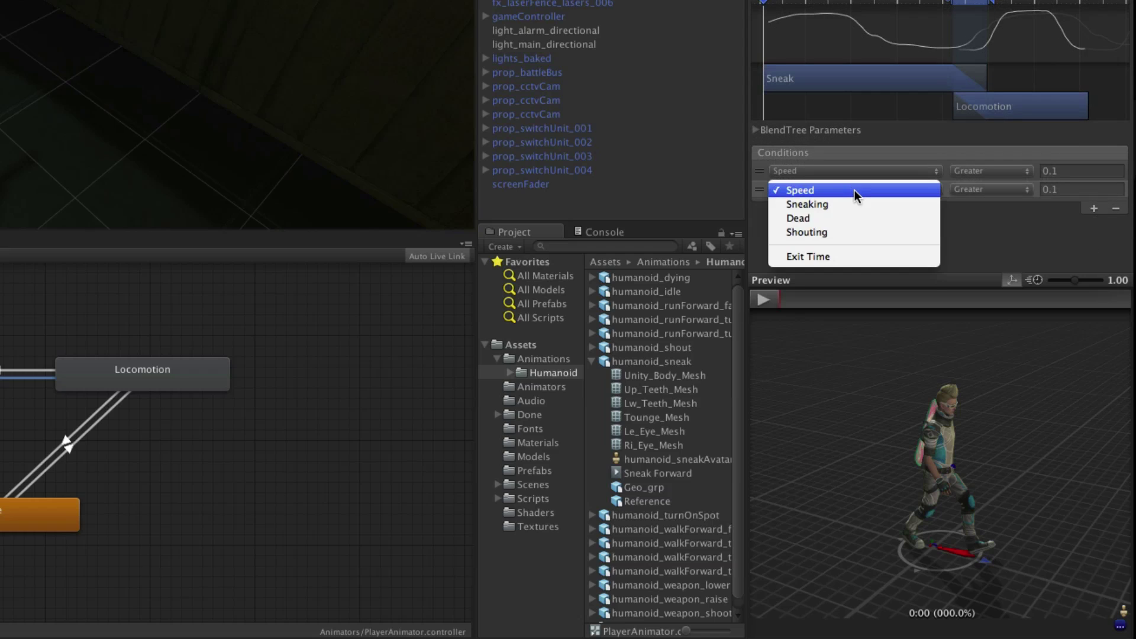
left_click(865, 203)
left_click(1007, 190)
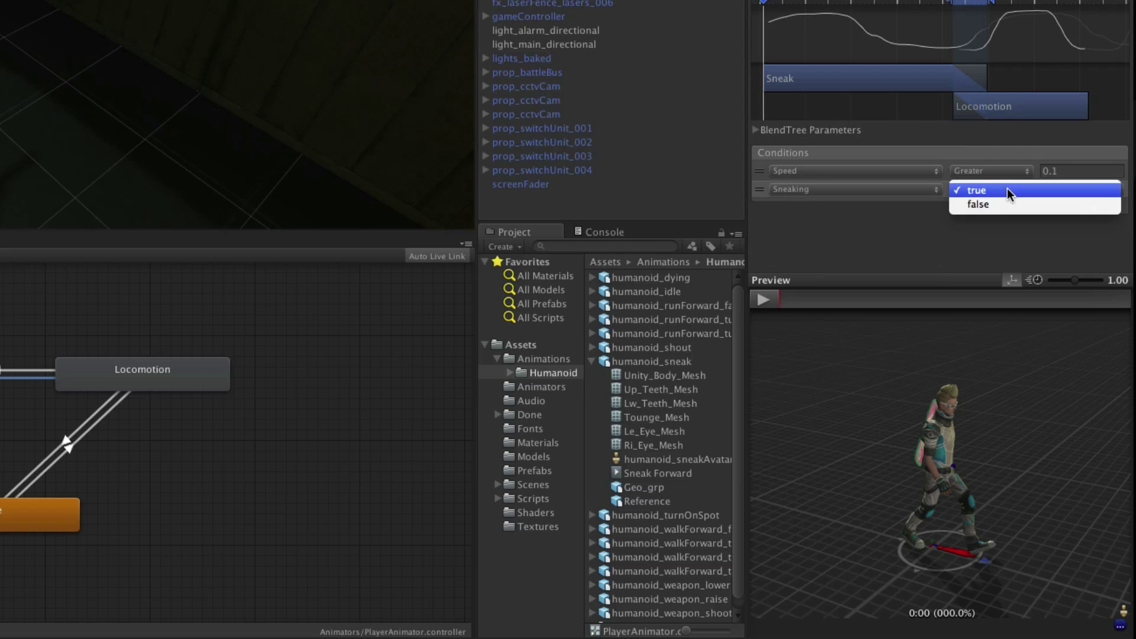
left_click(1008, 199)
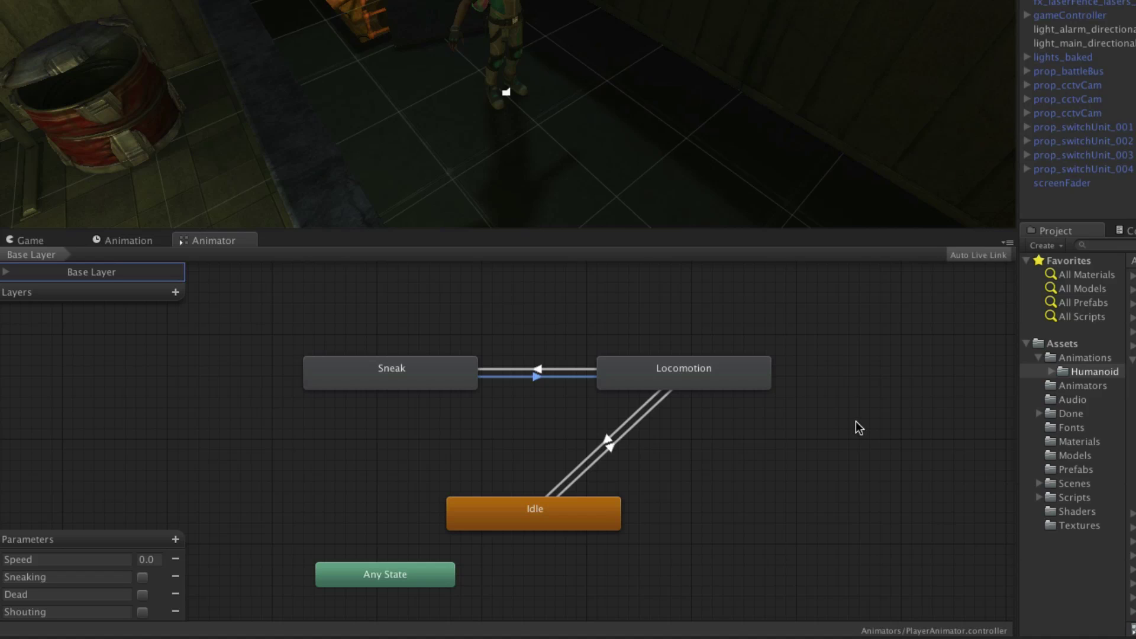
Step: Make a transition from the Sneak state to the Idle state
right_click(402, 384)
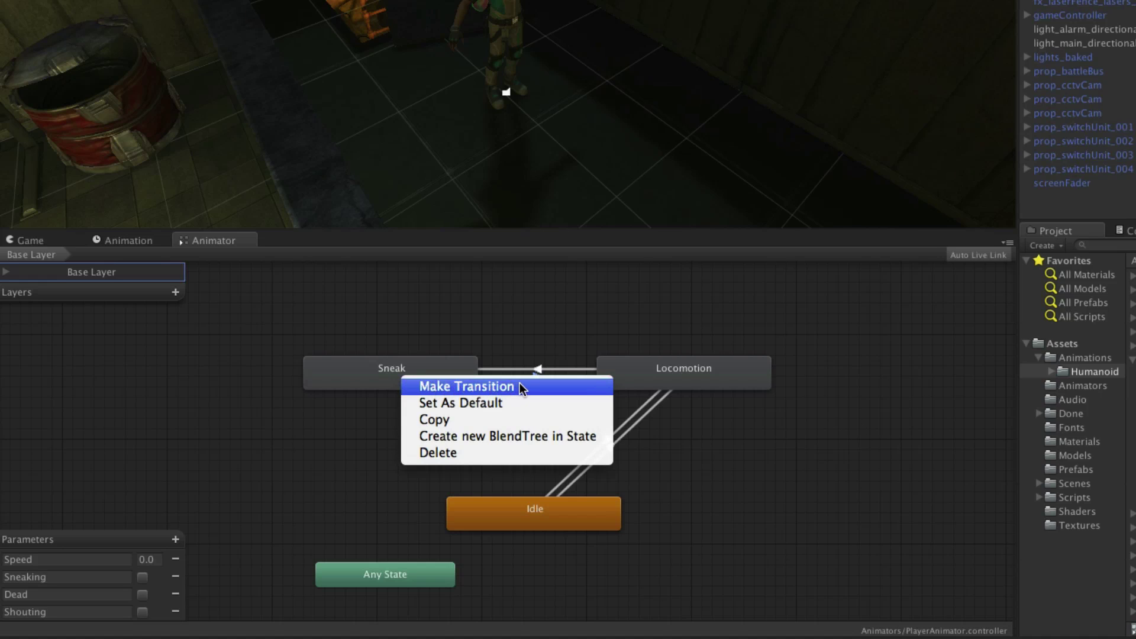
left_click(467, 386)
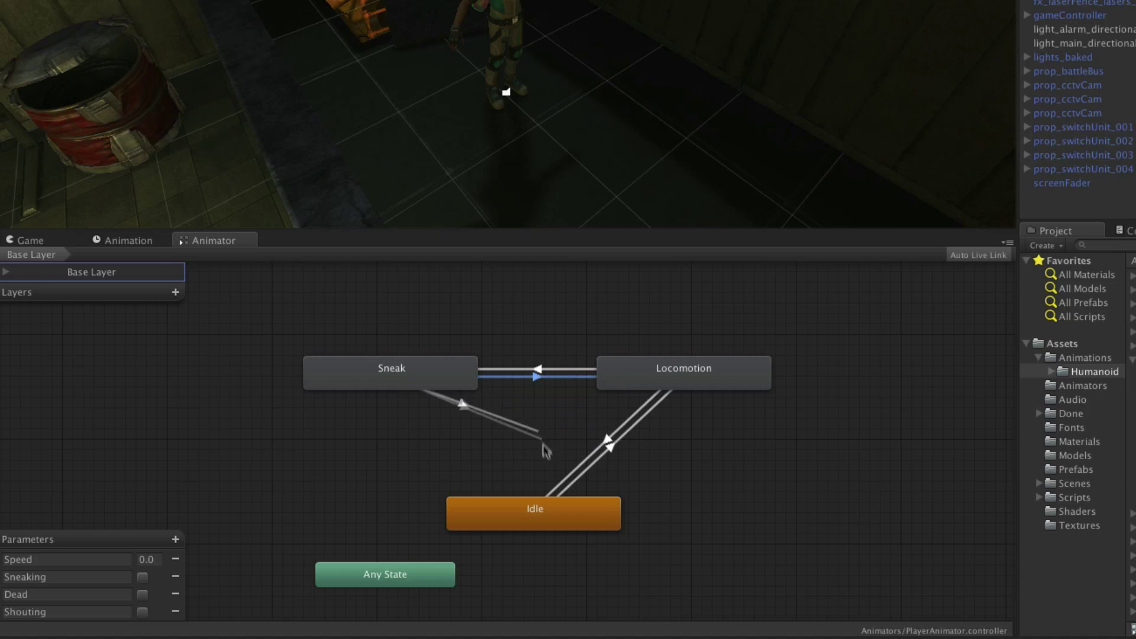
left_click(526, 510)
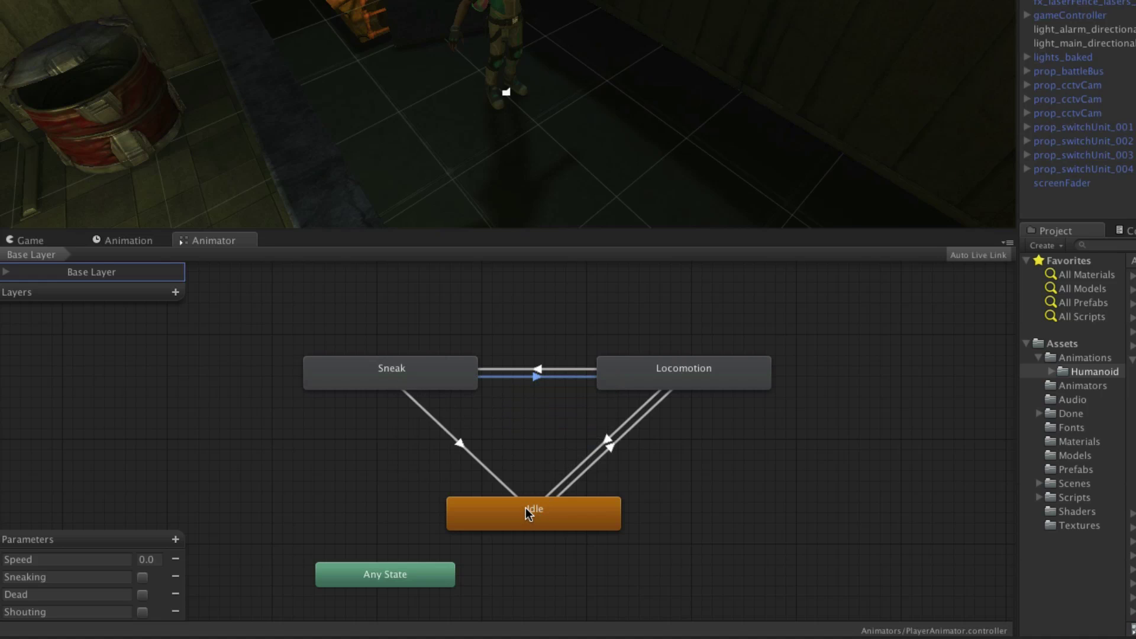
Step: Set the Sneak to Idle transition's condition to Speed Less than 0.1
left_click(458, 448)
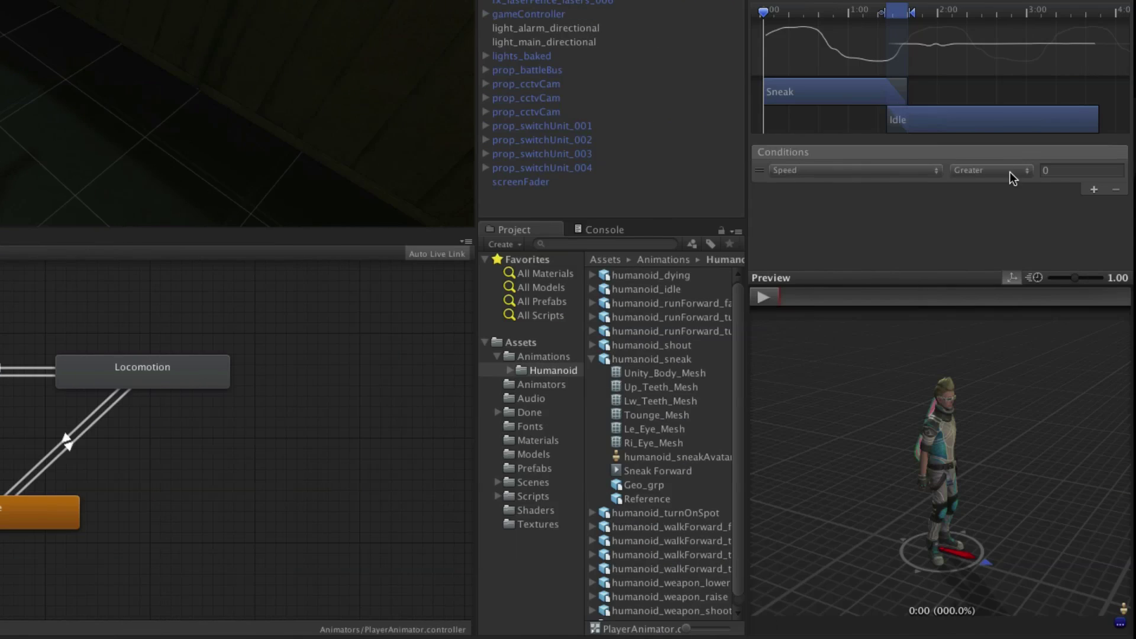
left_click(1009, 171)
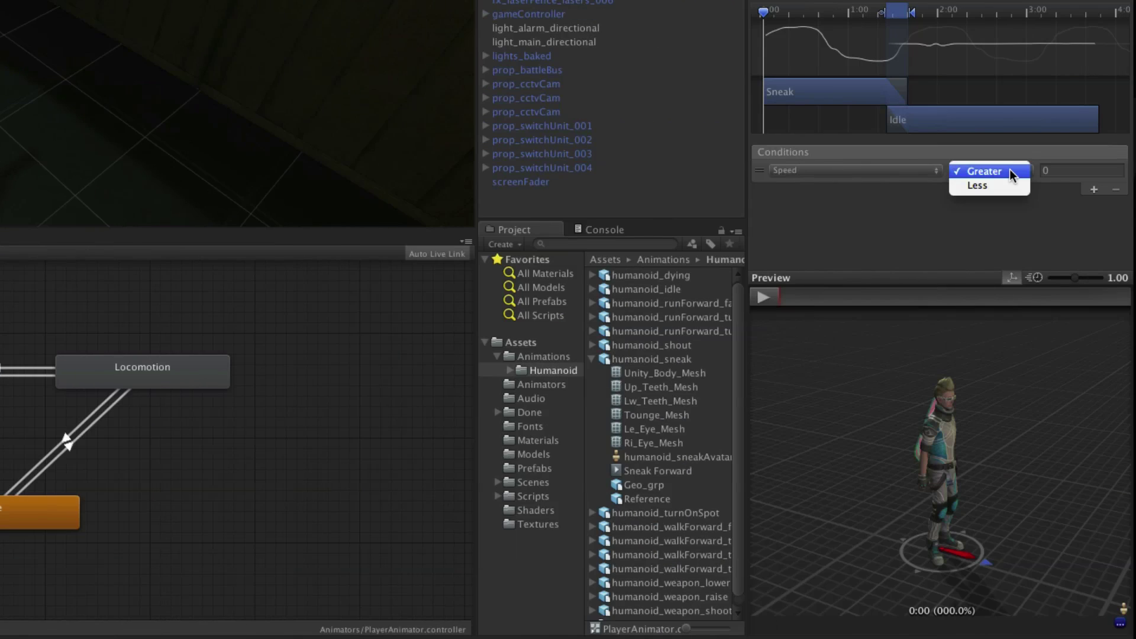
left_click(1013, 184)
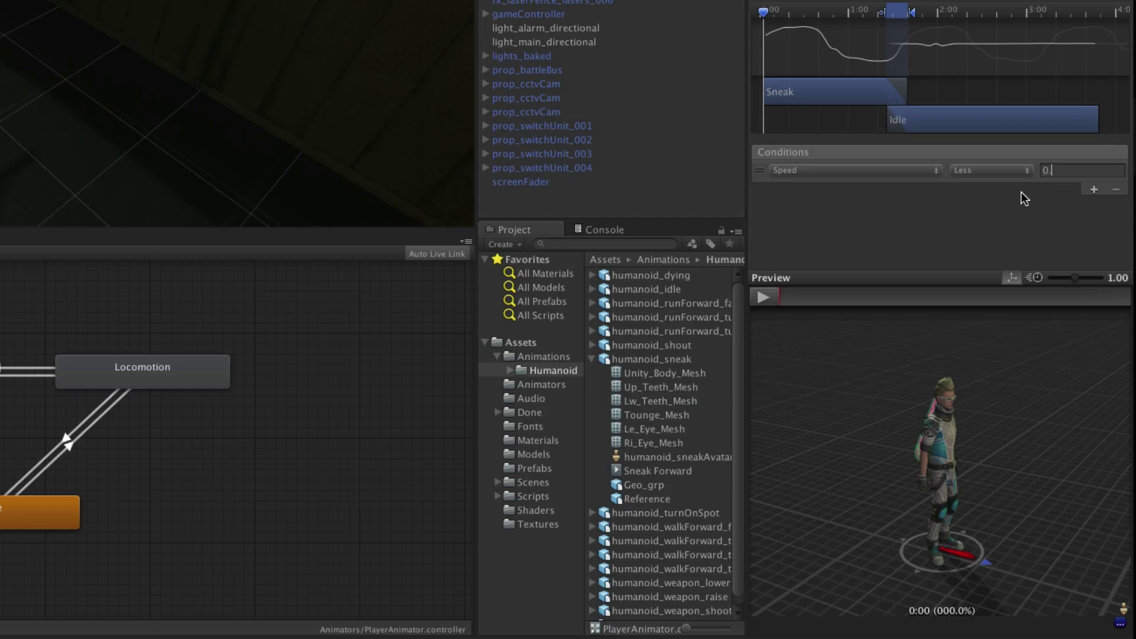
type("1")
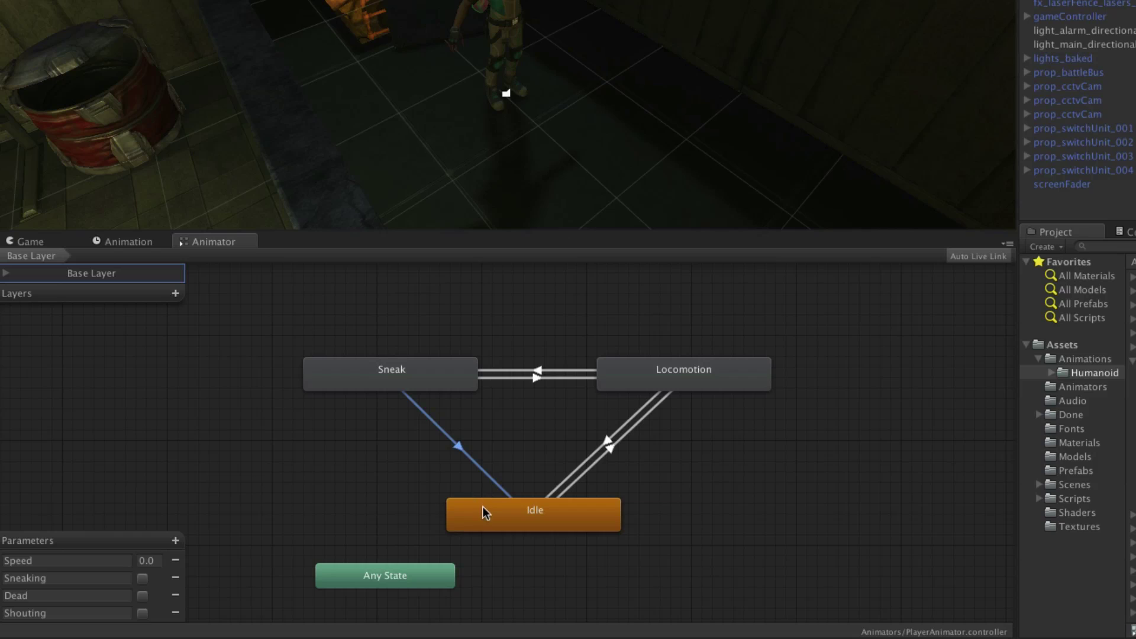
Step: Make a return transition from the Idle state to Sneak
right_click(484, 508)
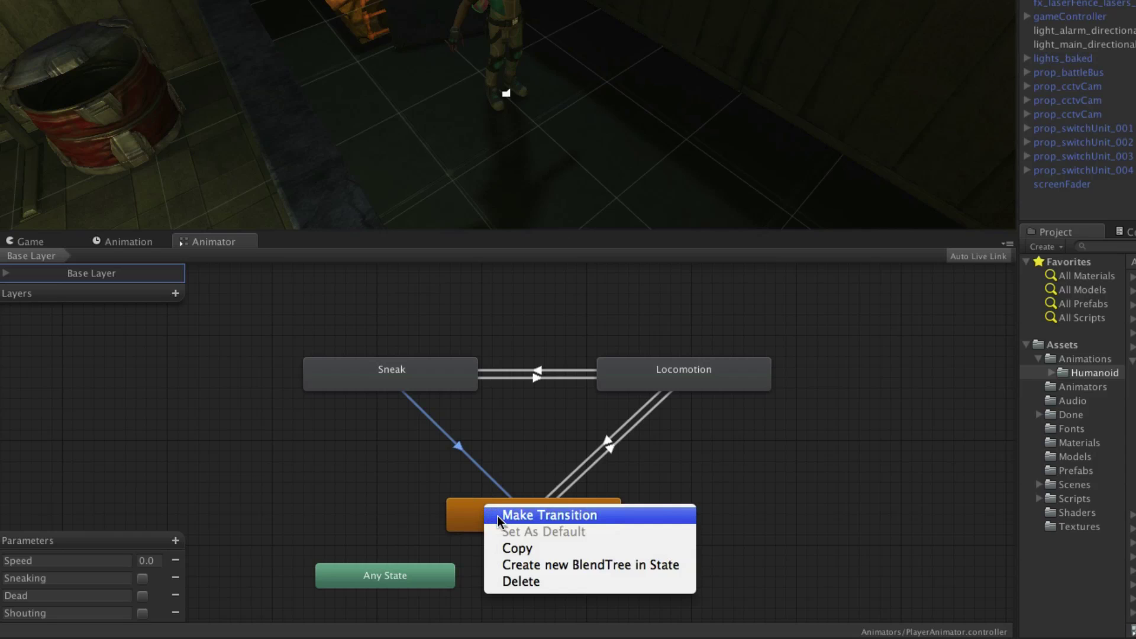
left_click(494, 516)
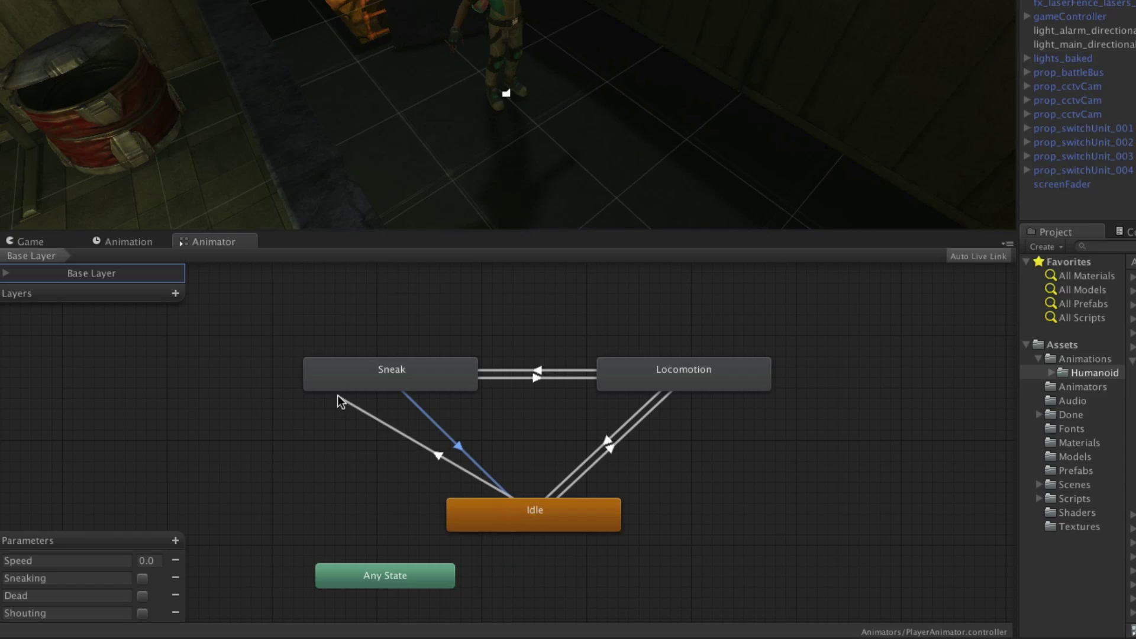
left_click(404, 382)
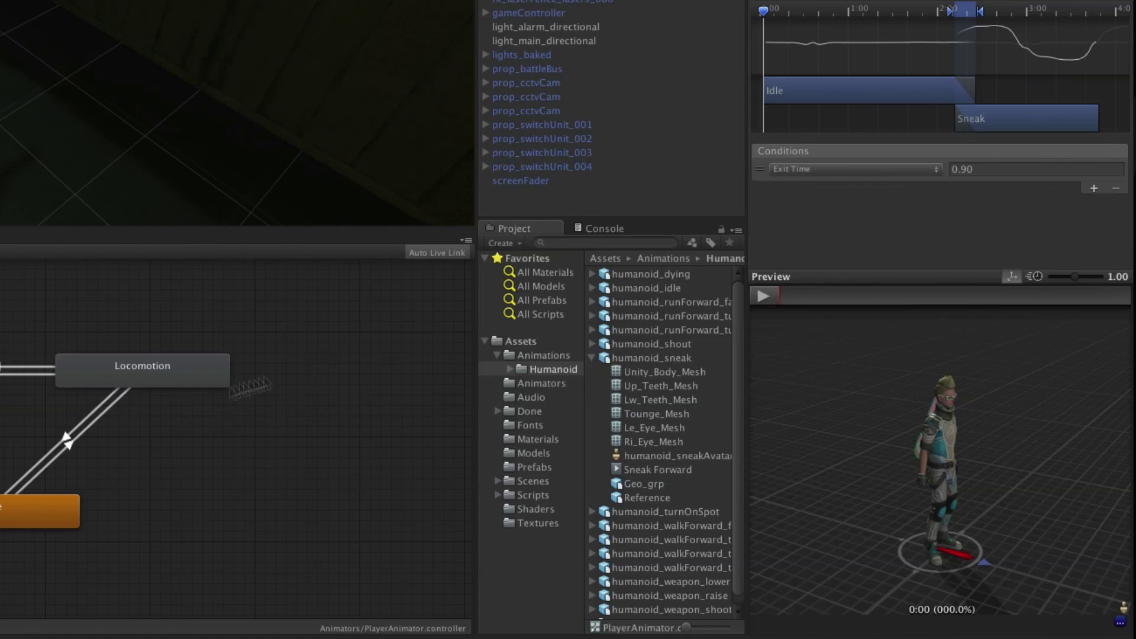
Step: Set the Idle to Sneak transition's condition to Speed Greater than 0.1
left_click(899, 170)
left_click(857, 101)
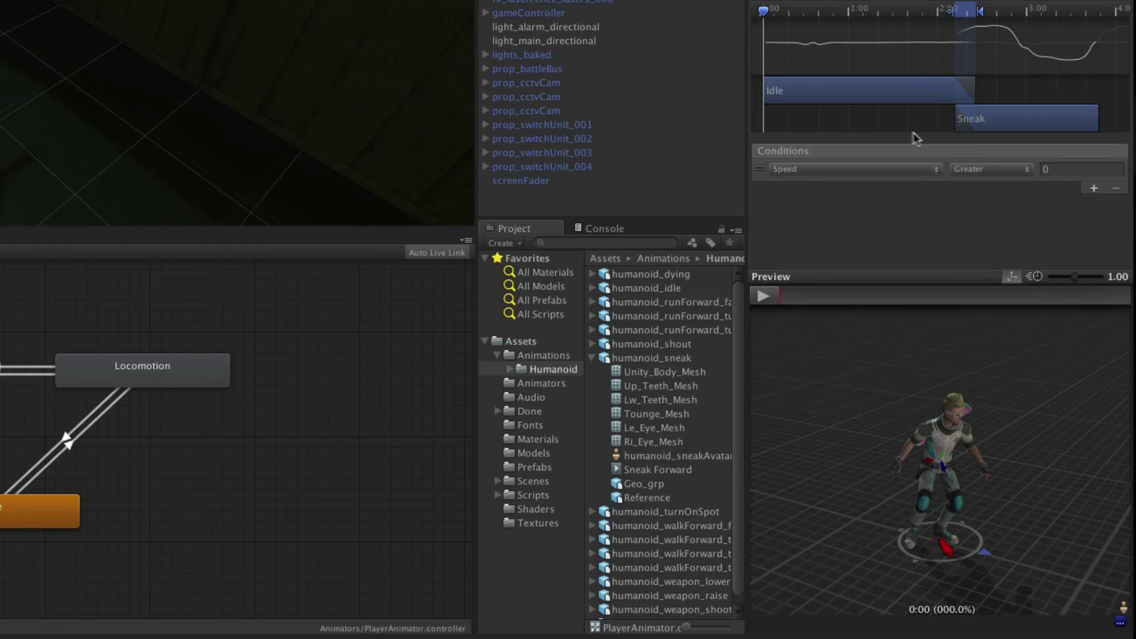
left_click(1052, 170)
type("0.1")
Step: Add a second condition to the Idle to Sneak transition using the Sneaking parameter
left_click(1094, 190)
left_click(854, 179)
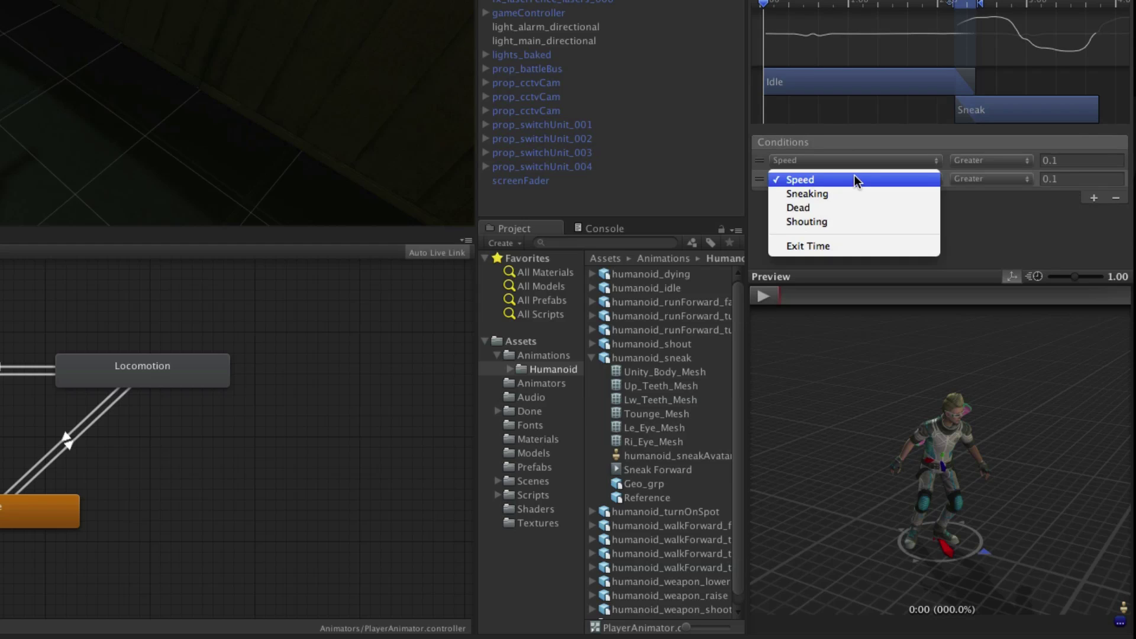
left_click(858, 193)
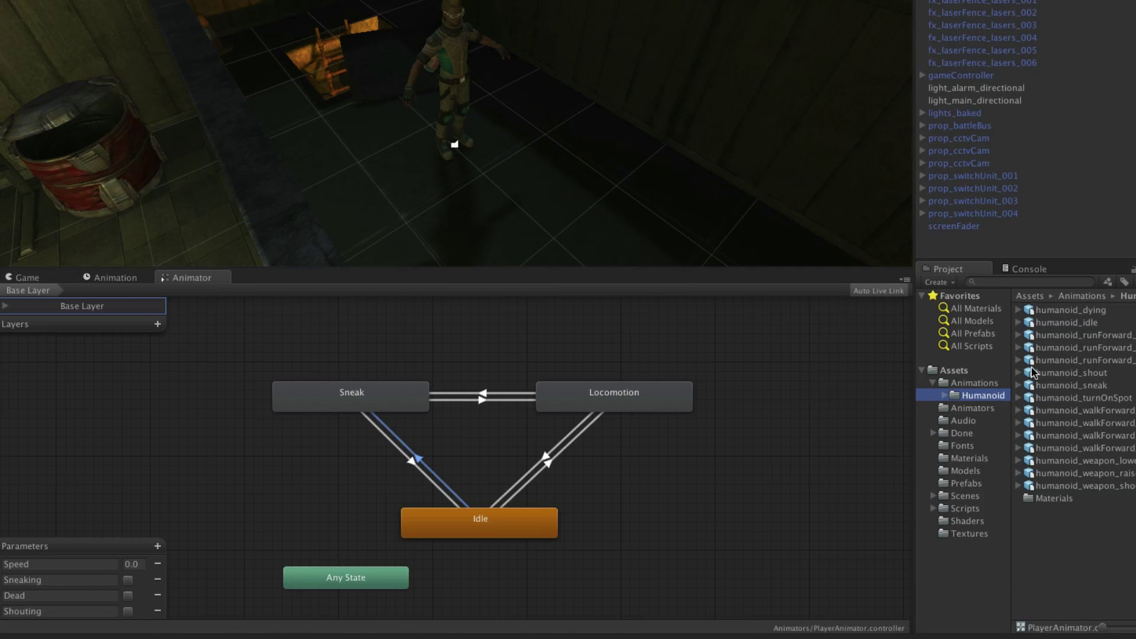
Step: Add the Dying clip from humanoid_dying as a state beside Sneak, with Any State moved to sit below it
left_click(1018, 311)
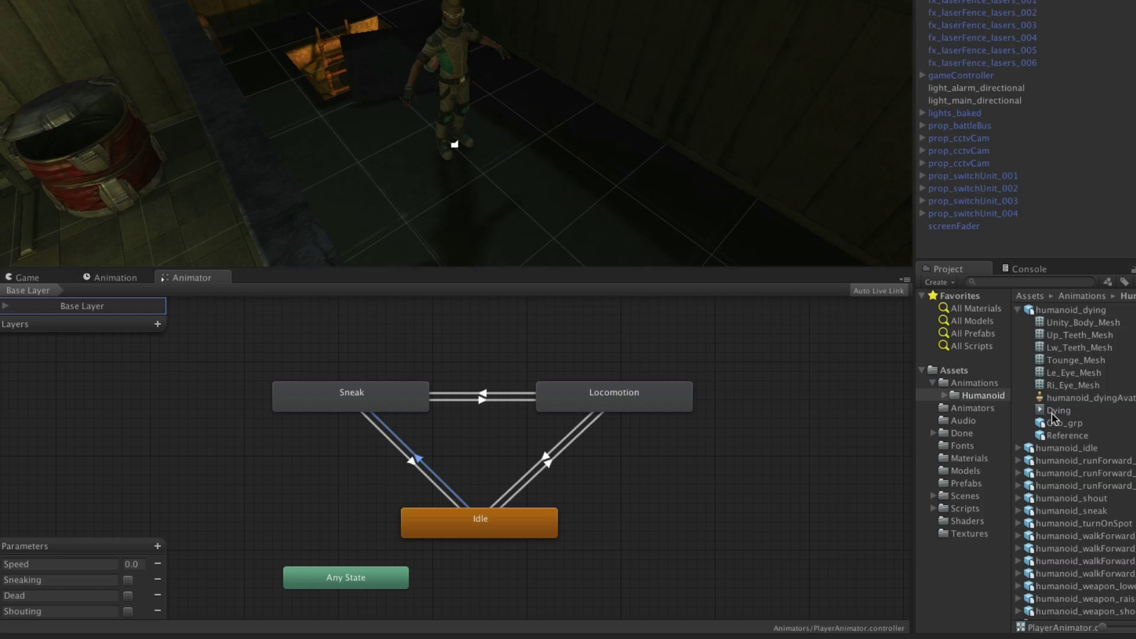
middle_click_drag(645, 462, 820, 457)
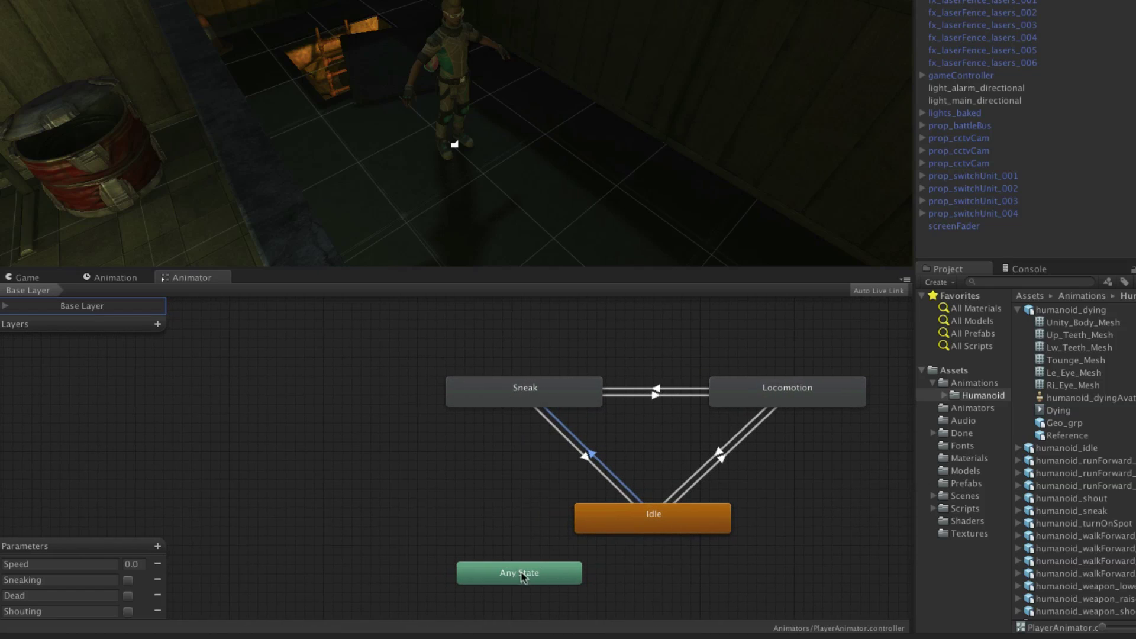
left_click_drag(524, 573, 334, 518)
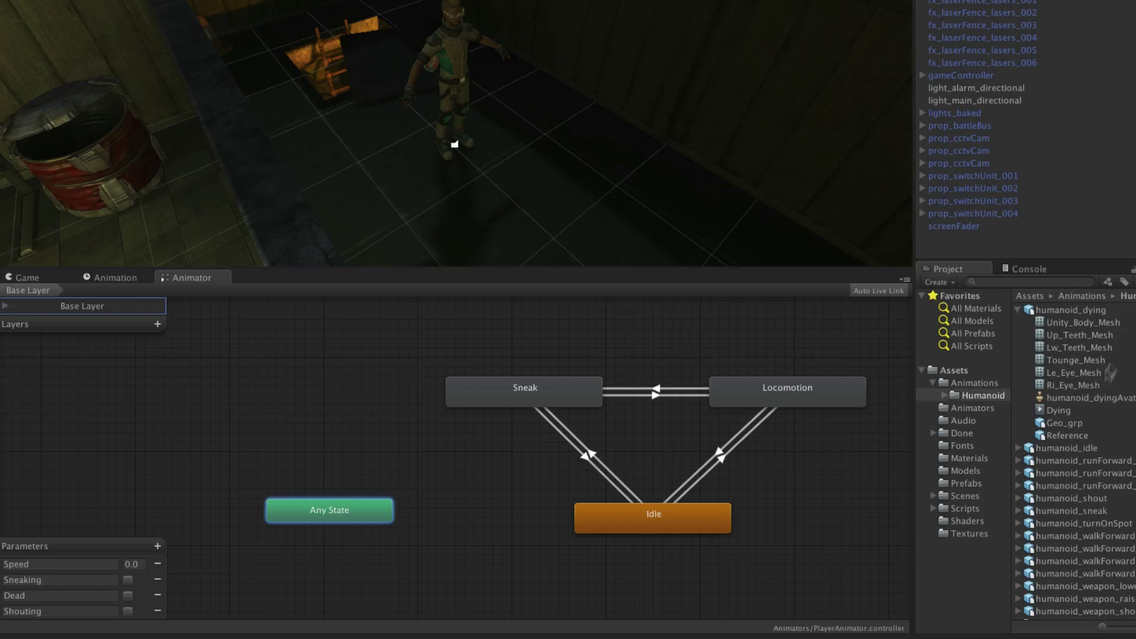
left_click_drag(1042, 413, 274, 393)
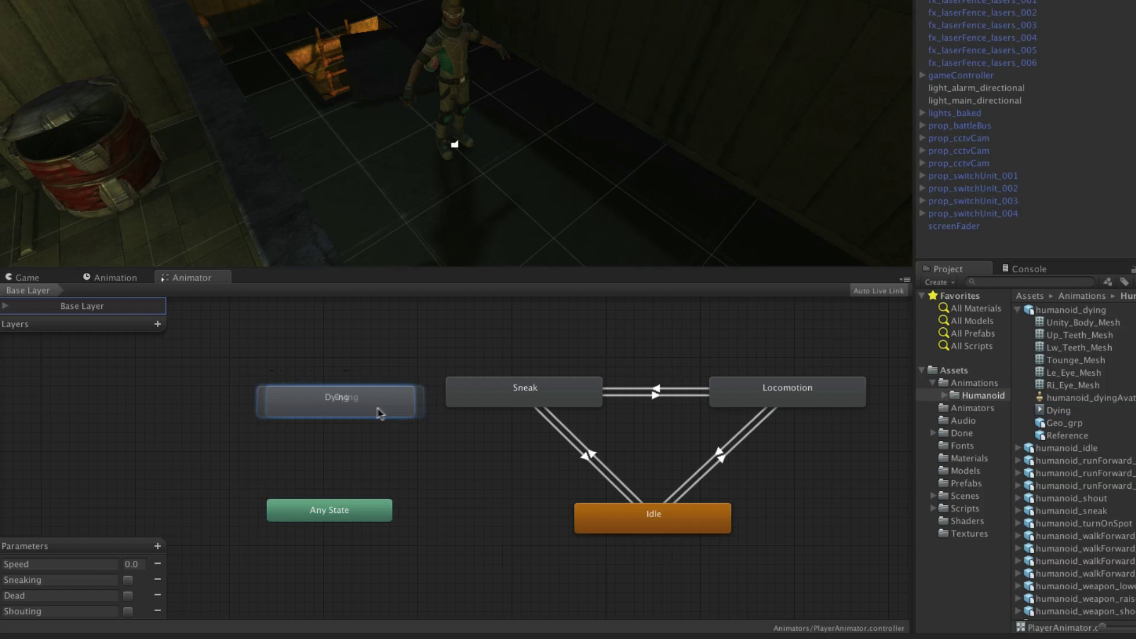
left_click_drag(380, 411, 357, 399)
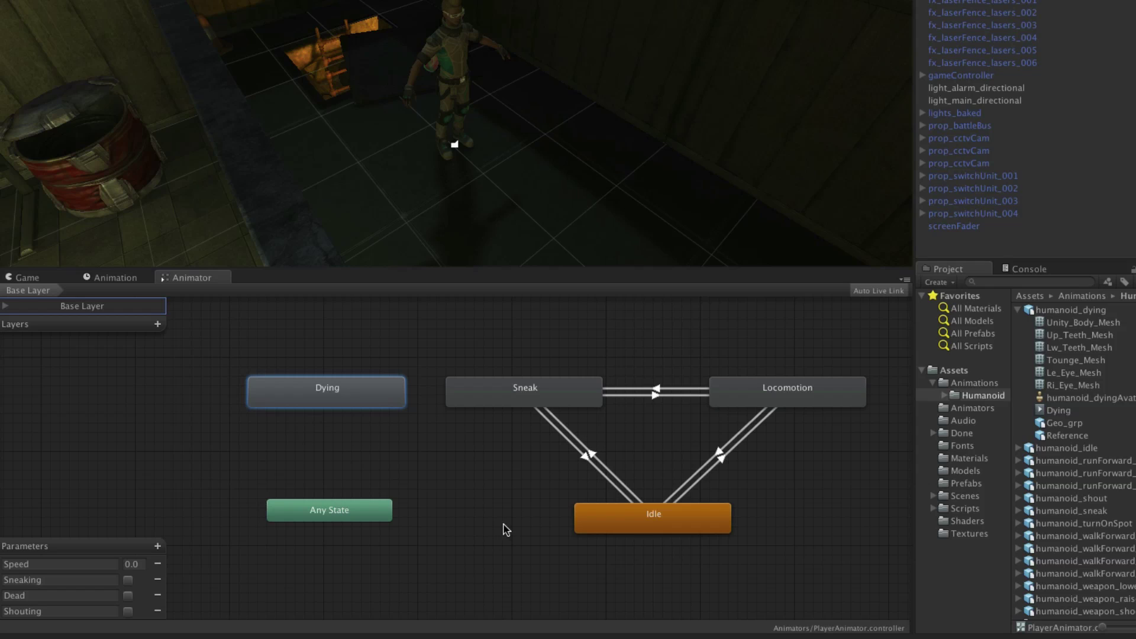
Step: Make a transition from Any State to the Dying state
right_click(354, 512)
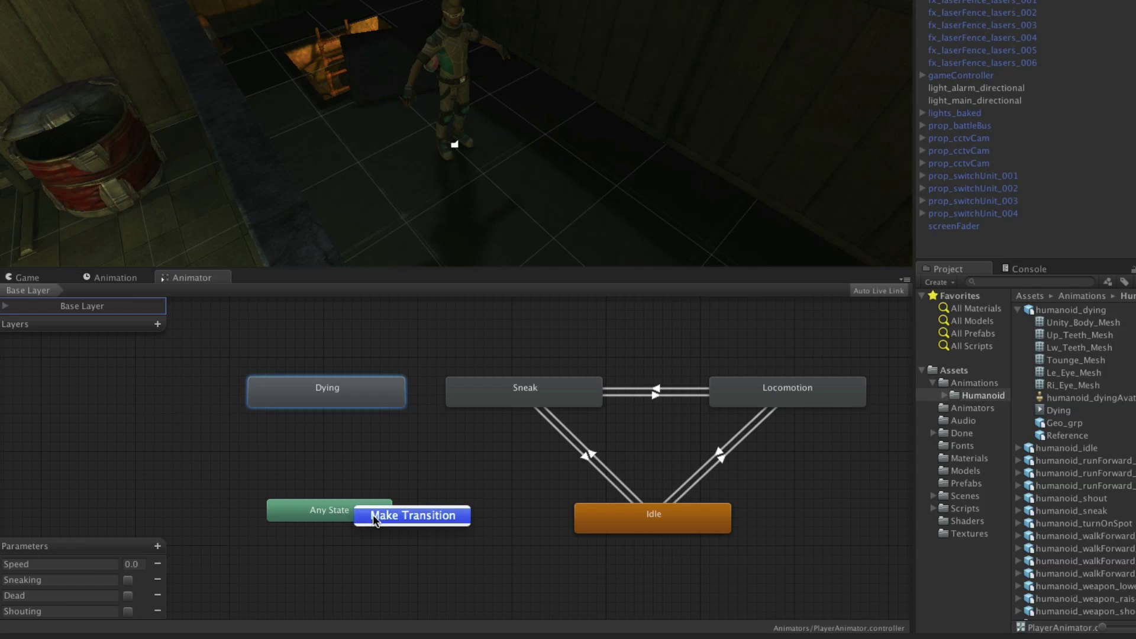
left_click(374, 519)
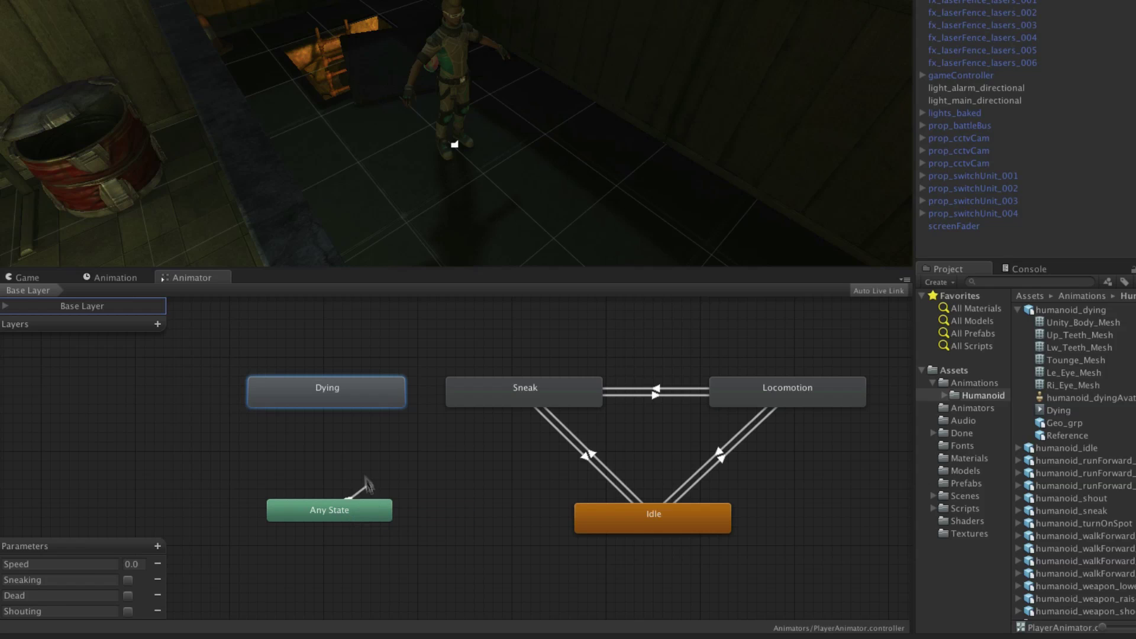
left_click(350, 397)
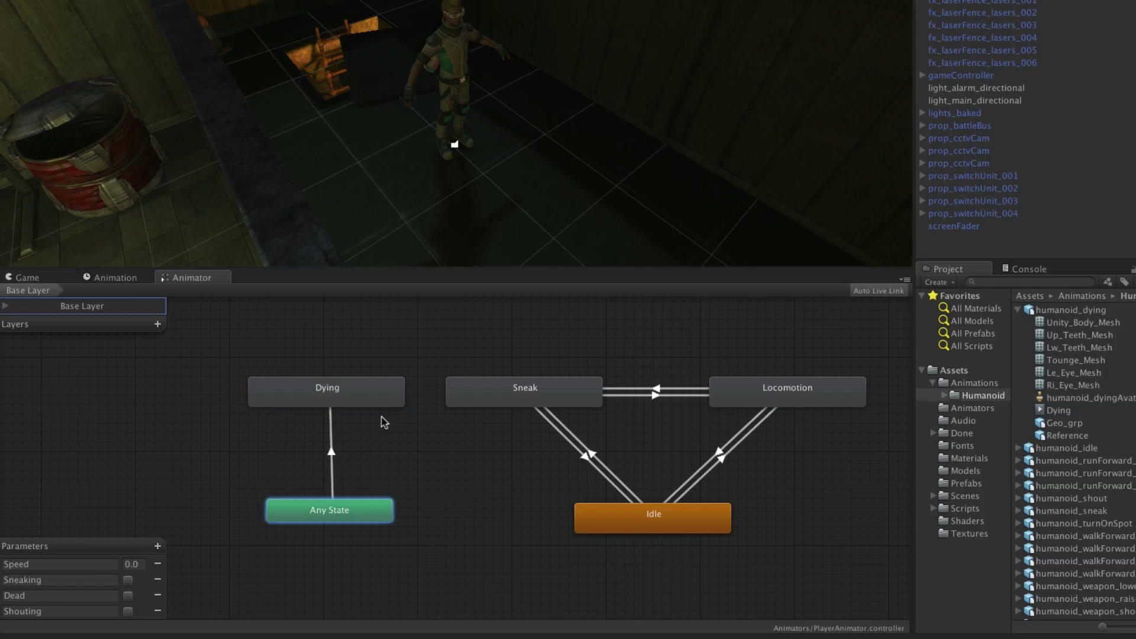
Step: Set the Any State to Dying transition's condition to Dead true and play its preview
left_click(332, 455)
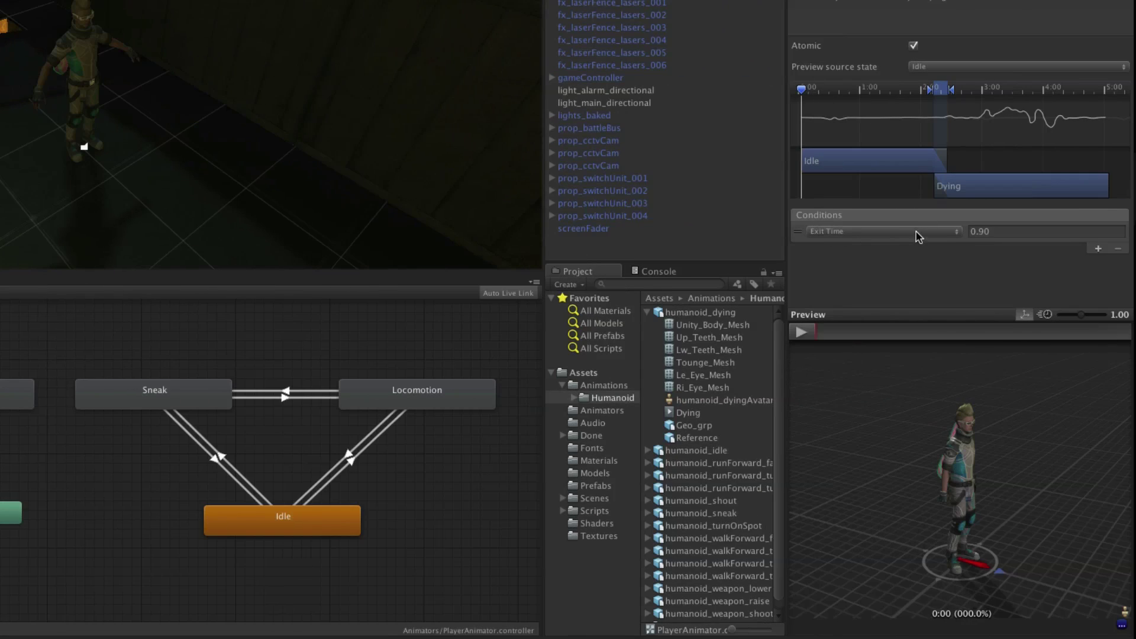
left_click(911, 236)
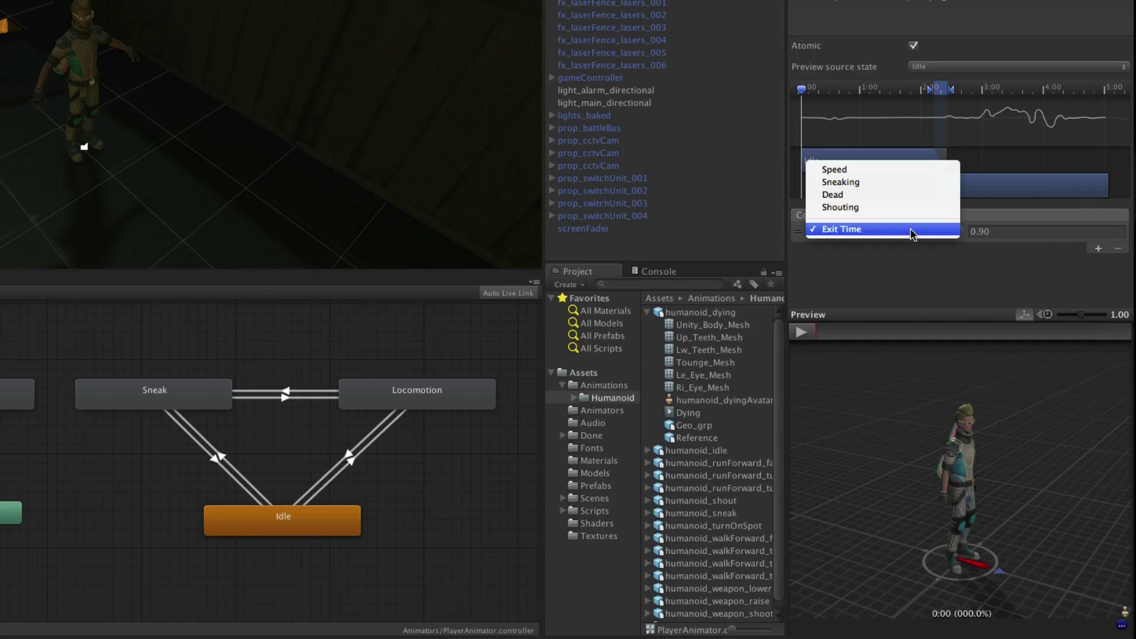
left_click(912, 195)
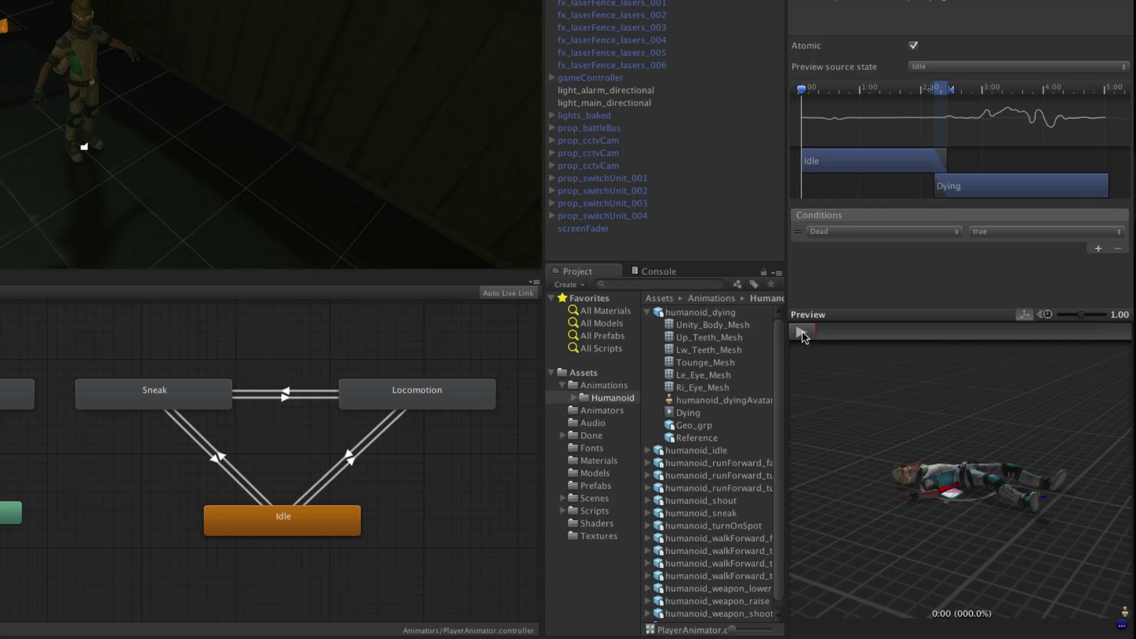
left_click(802, 333)
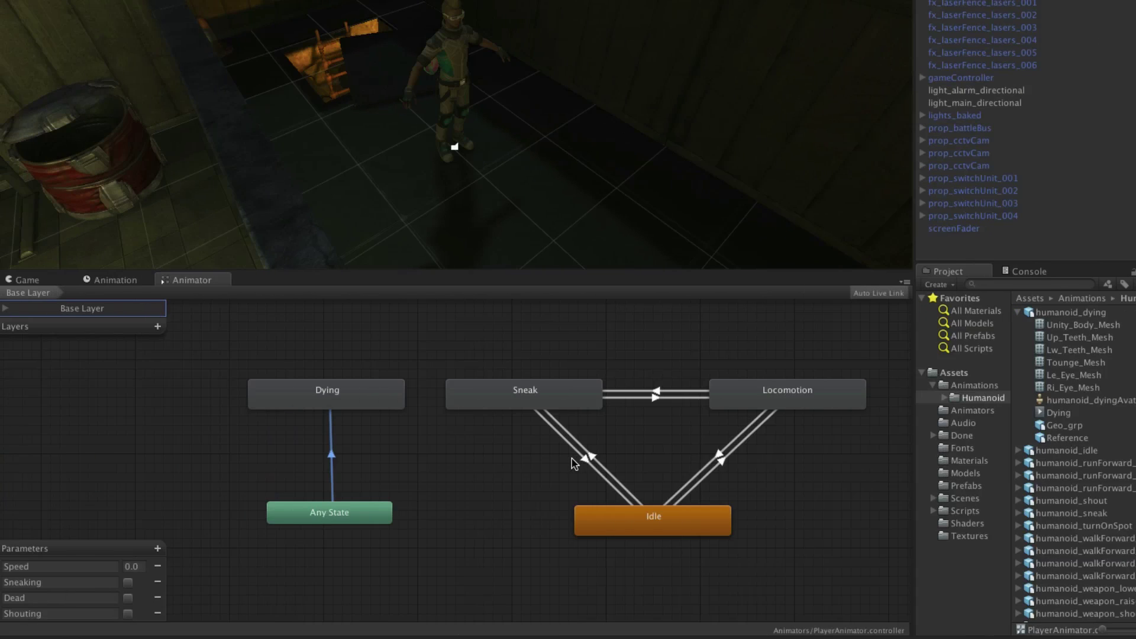
Step: Examine the humanoid_shout animation by playing its preview, checking how the character's body moves
left_click(1019, 313)
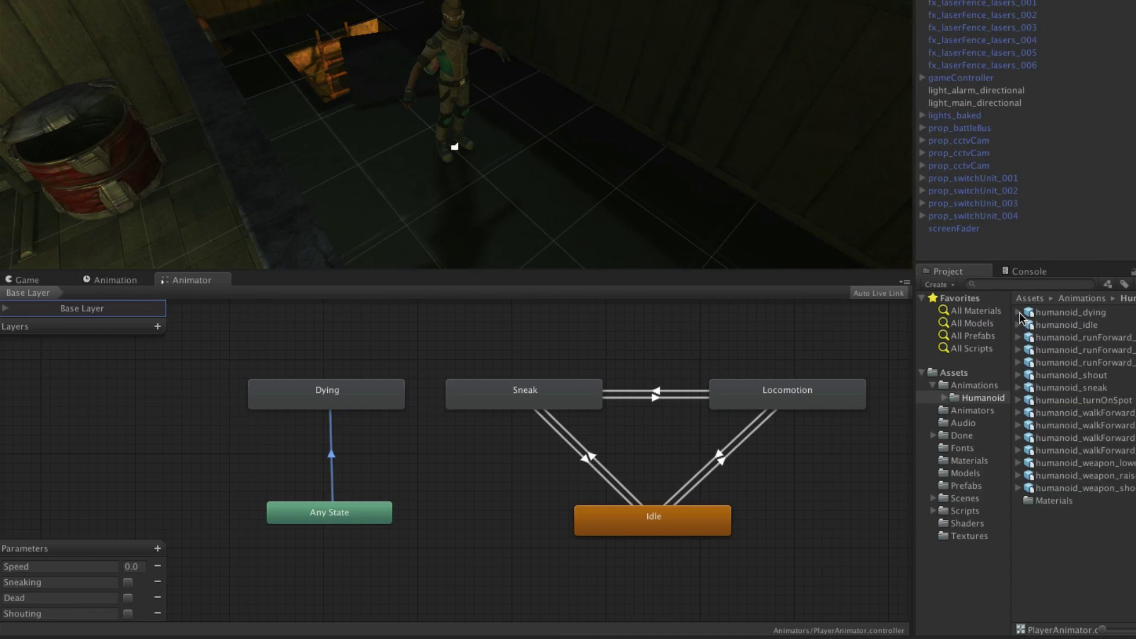
left_click(1059, 375)
left_click(1018, 375)
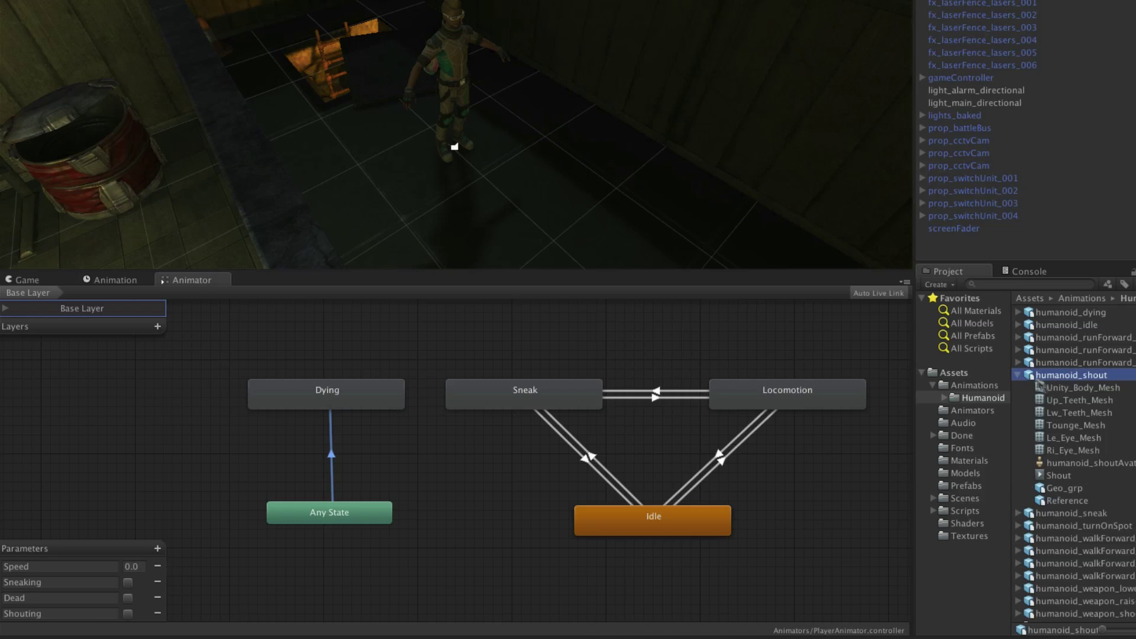
left_click(1082, 477)
left_click(1100, 375)
scroll(1129, 155, "down", 5)
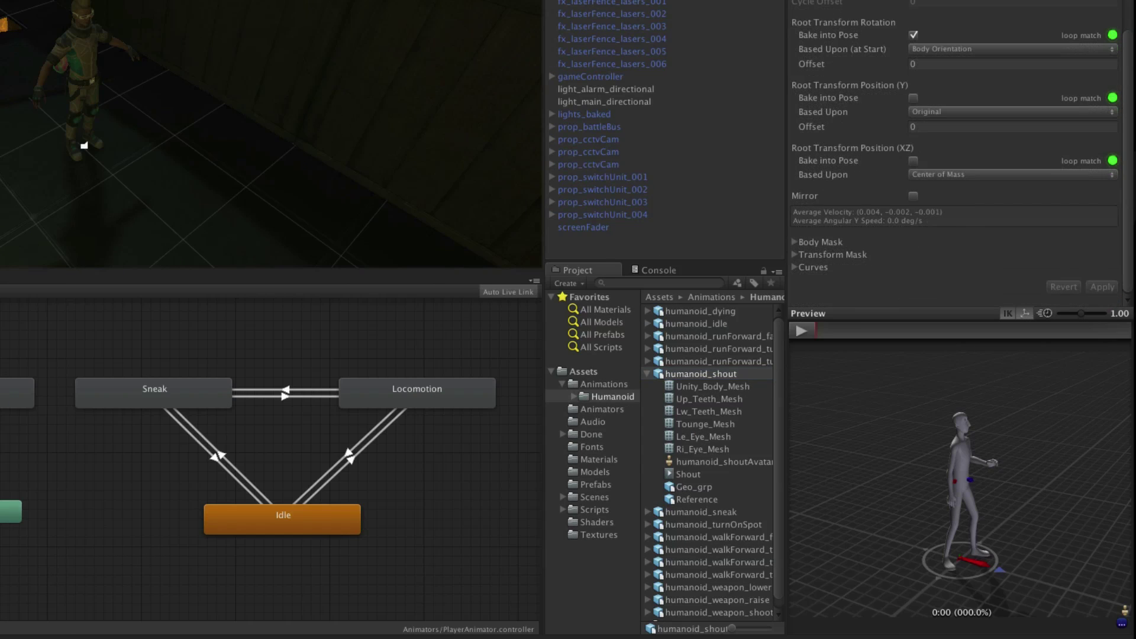
left_click(802, 331)
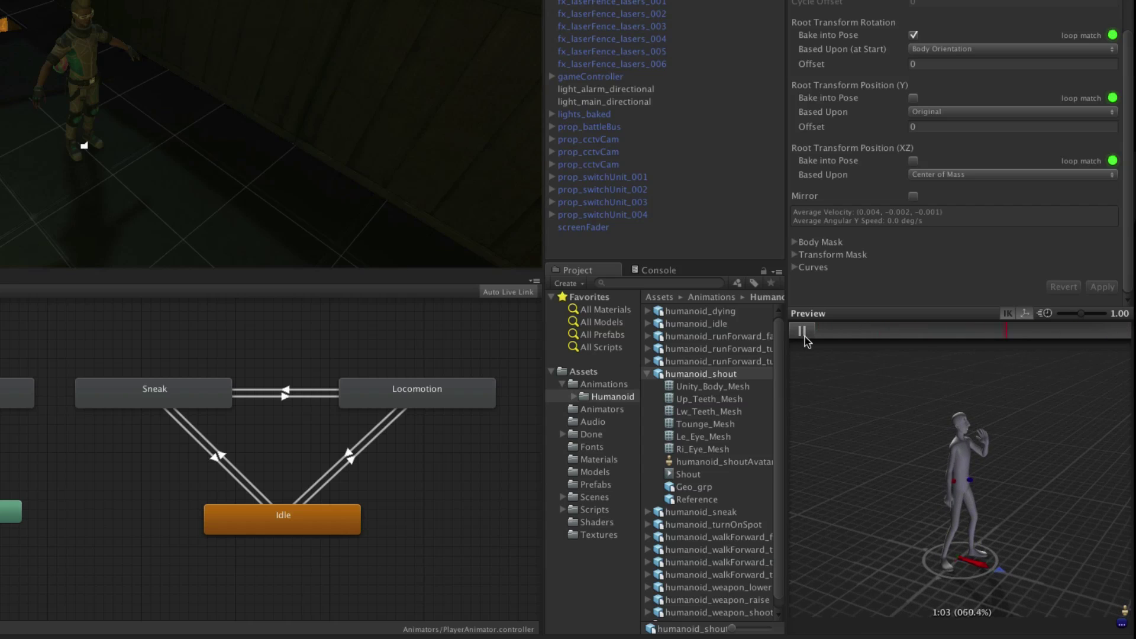
left_click(801, 331)
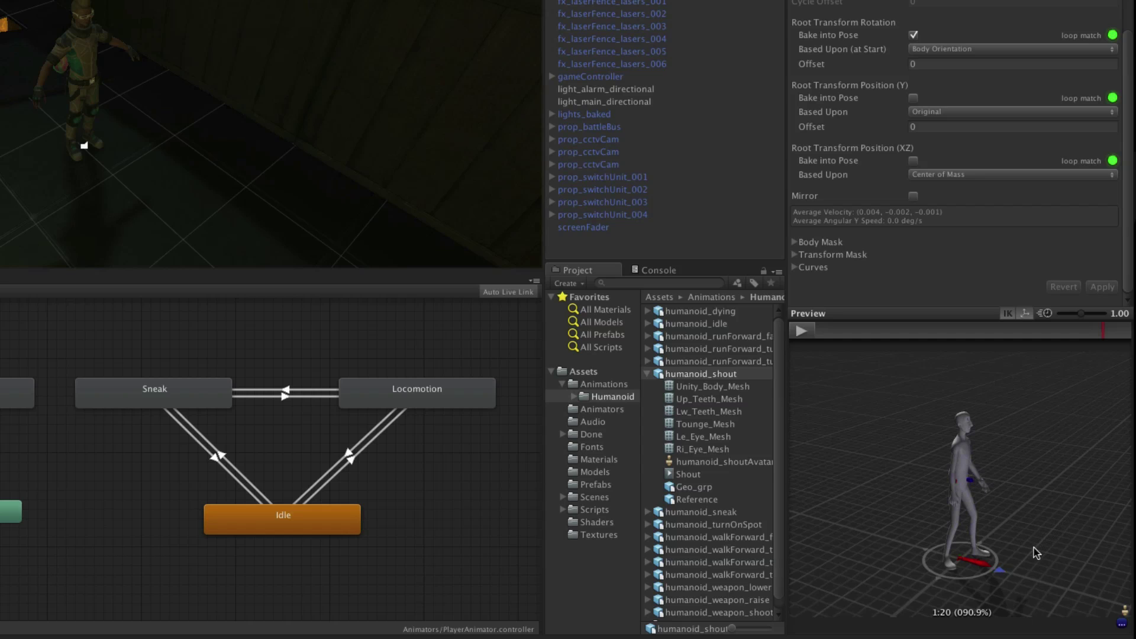
left_click(648, 374)
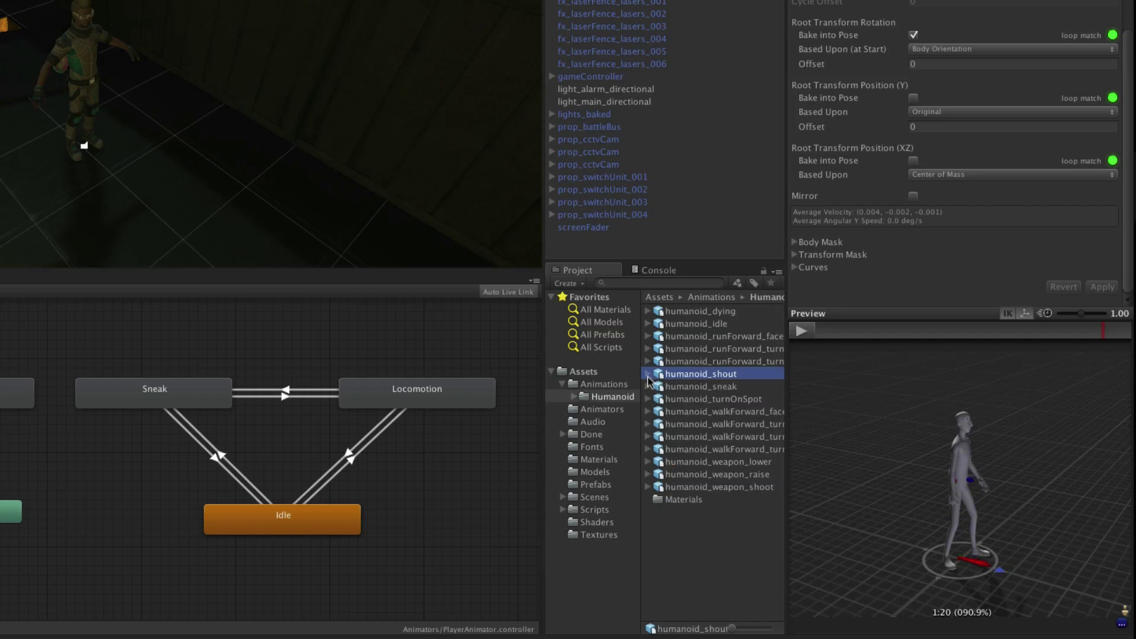
Step: Create an avatar mask named PlayerShoutingMask in the Animators folder
left_click(573, 412)
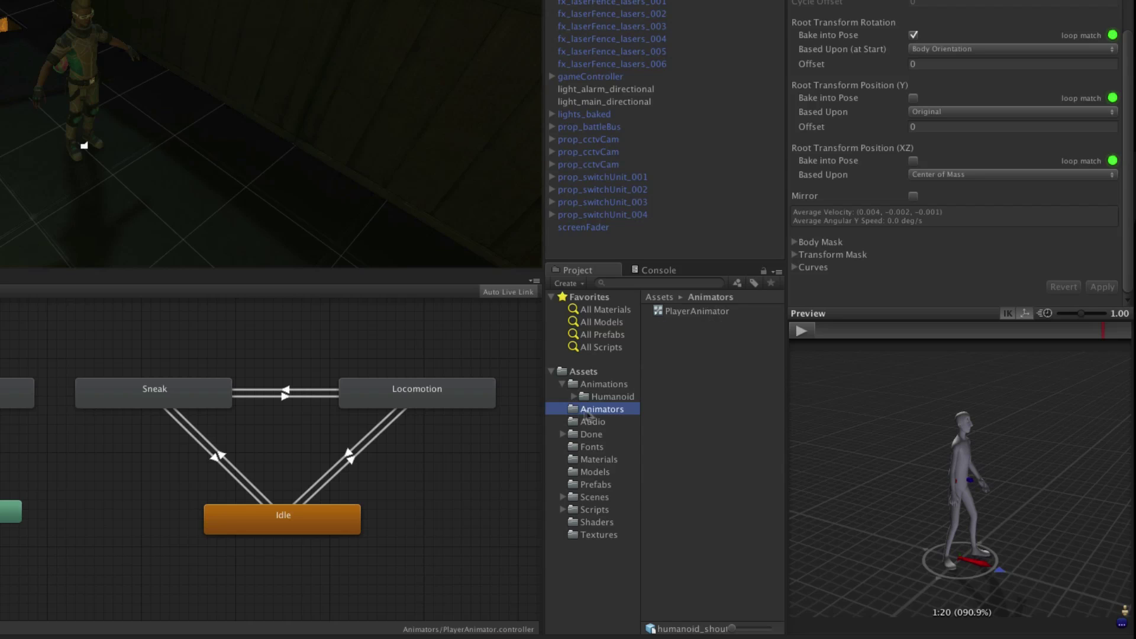
left_click(573, 285)
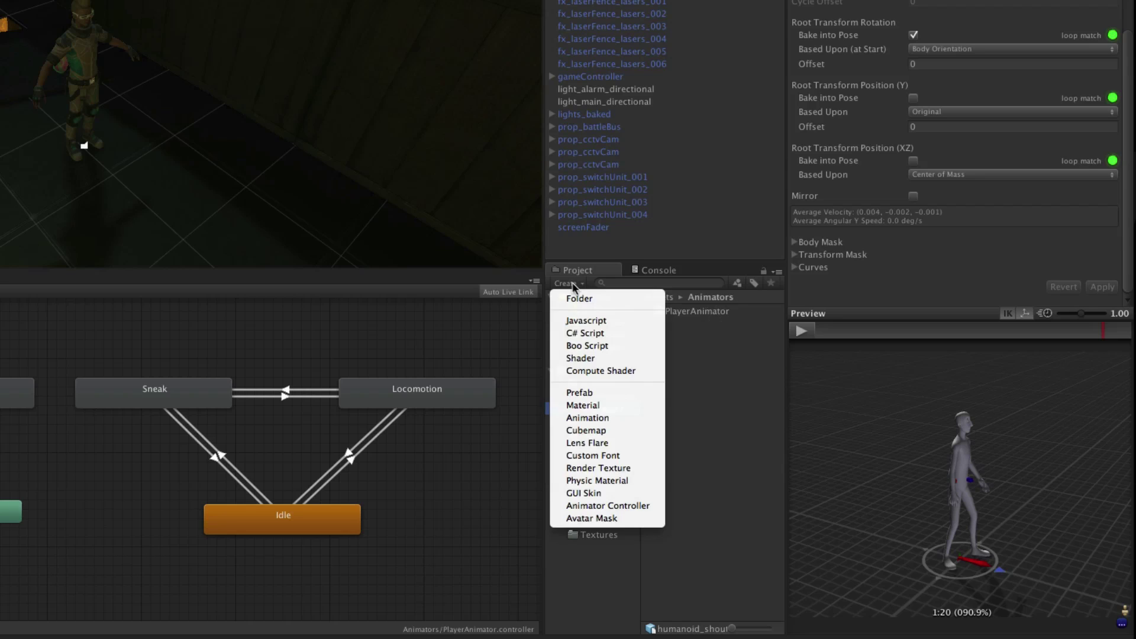
left_click(639, 519)
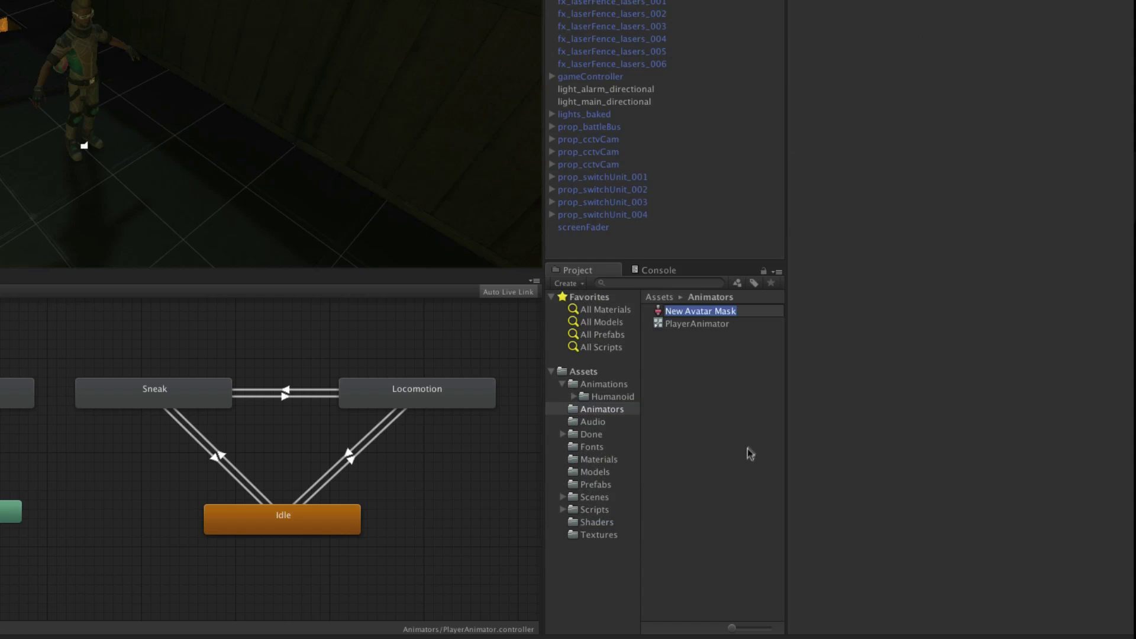
type("PlayerS")
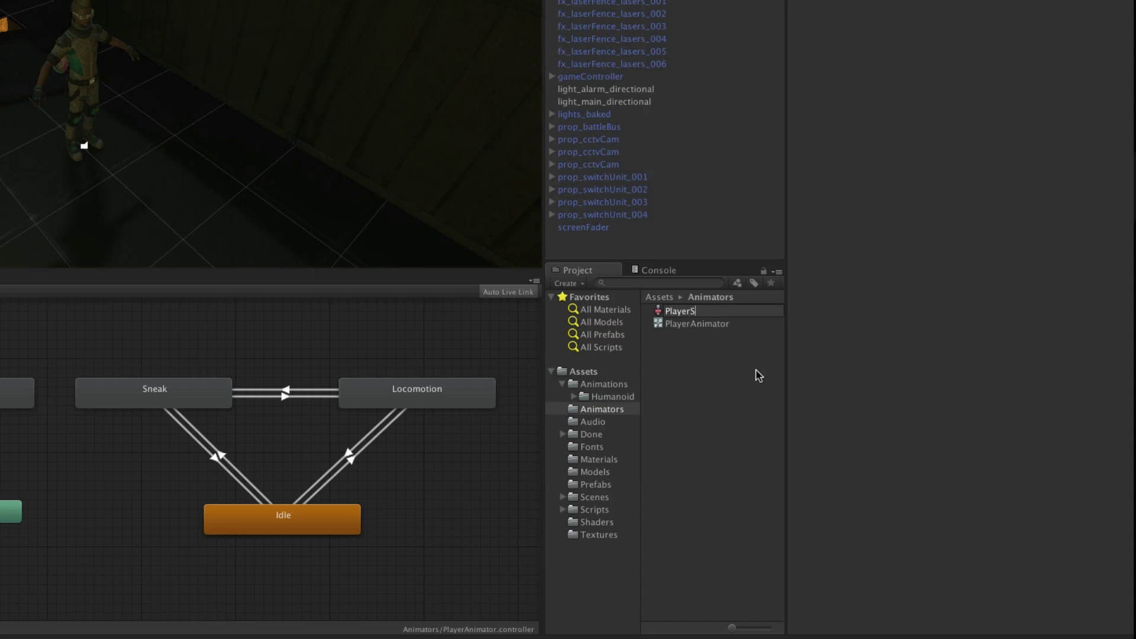
type("houtingMask")
key("Return")
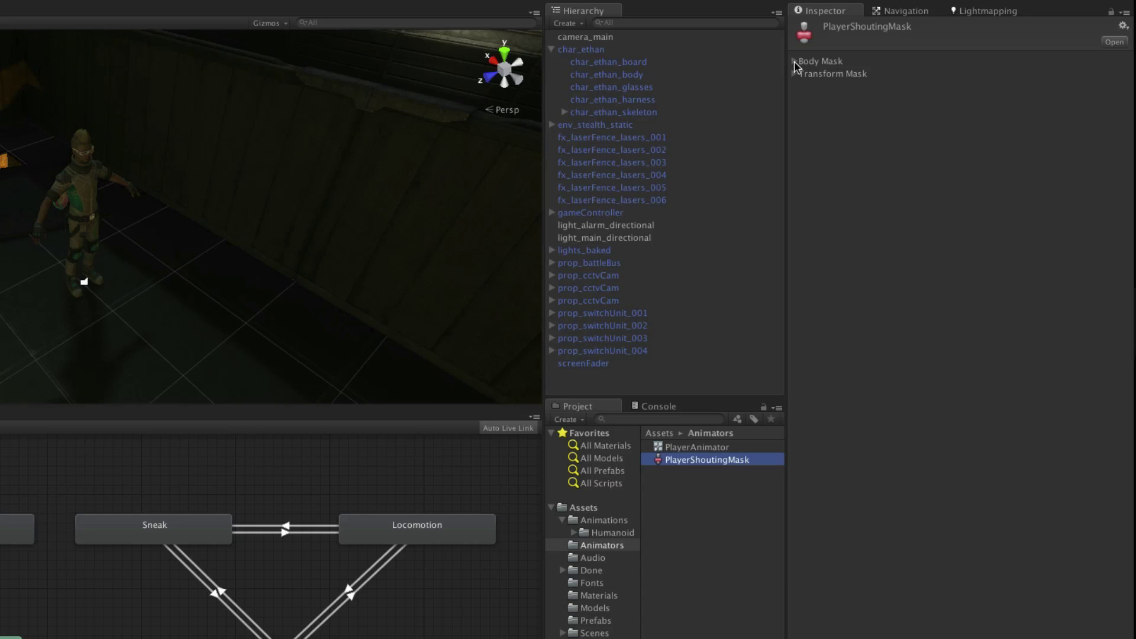
Step: Exclude the legs, ground root, foot IK, right hand and its IK, right arm and torso from PlayerShoutingMask's body mask
left_click(794, 61)
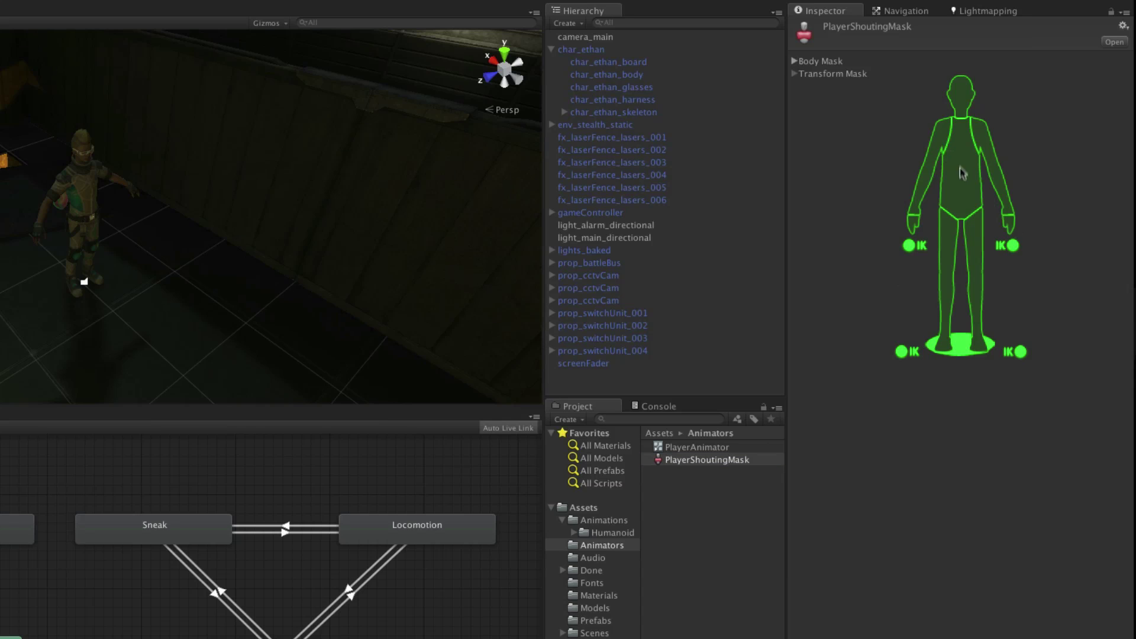
left_click(946, 263)
left_click(979, 267)
left_click(944, 349)
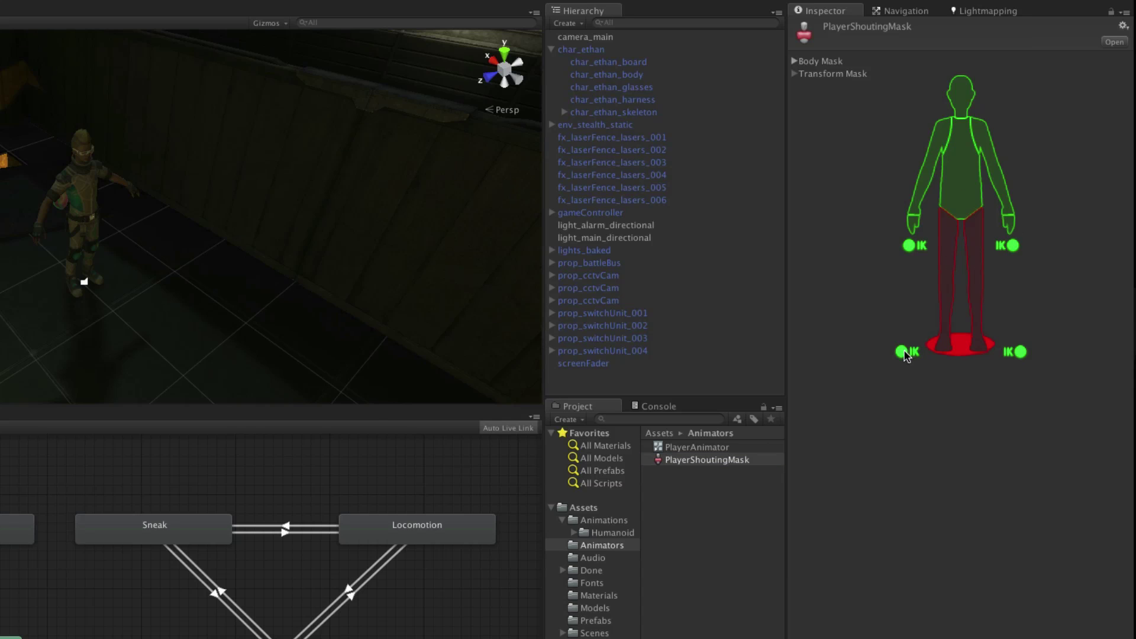
left_click(905, 354)
left_click(1018, 352)
left_click(911, 246)
left_click(914, 224)
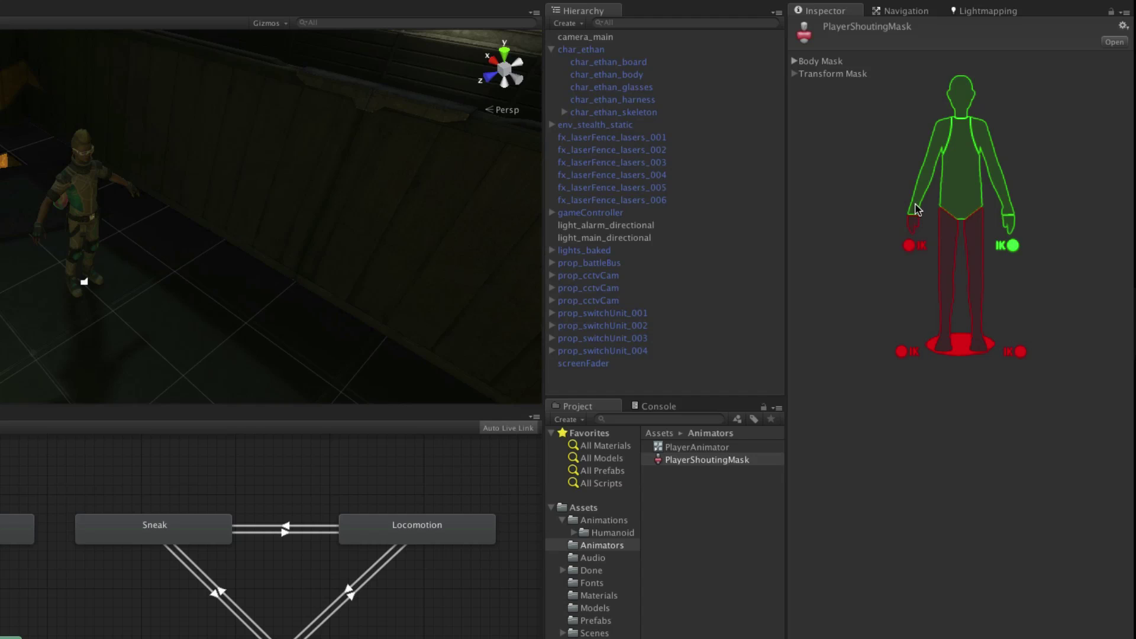
left_click(916, 210)
left_click(954, 187)
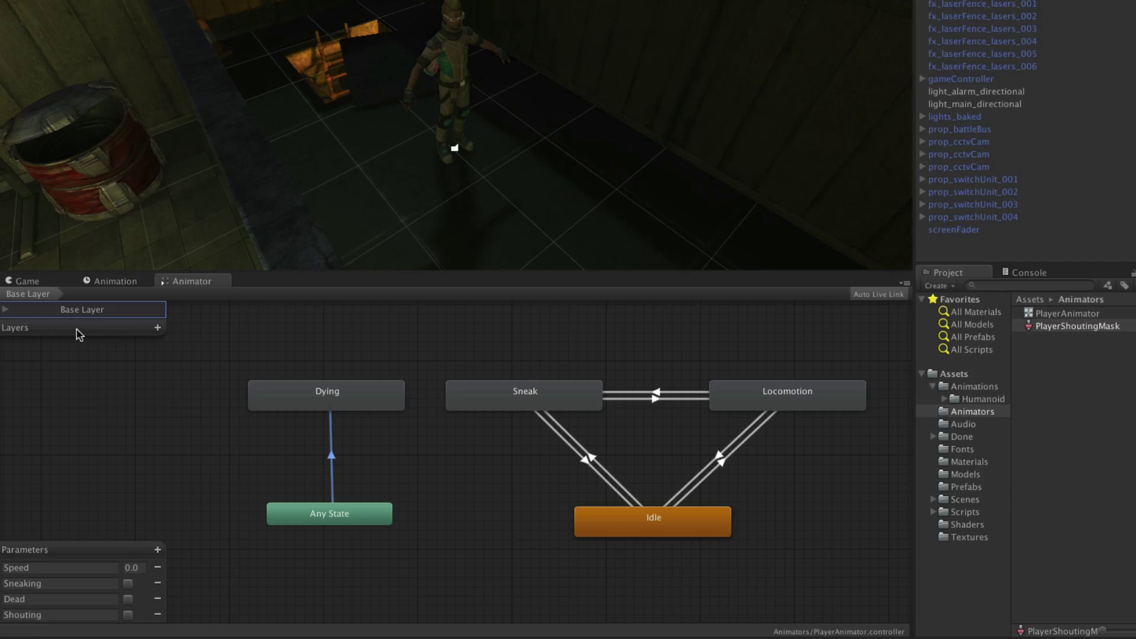
Step: Add an animator layer named Shouting and assign PlayerShoutingMask as its mask
left_click(157, 328)
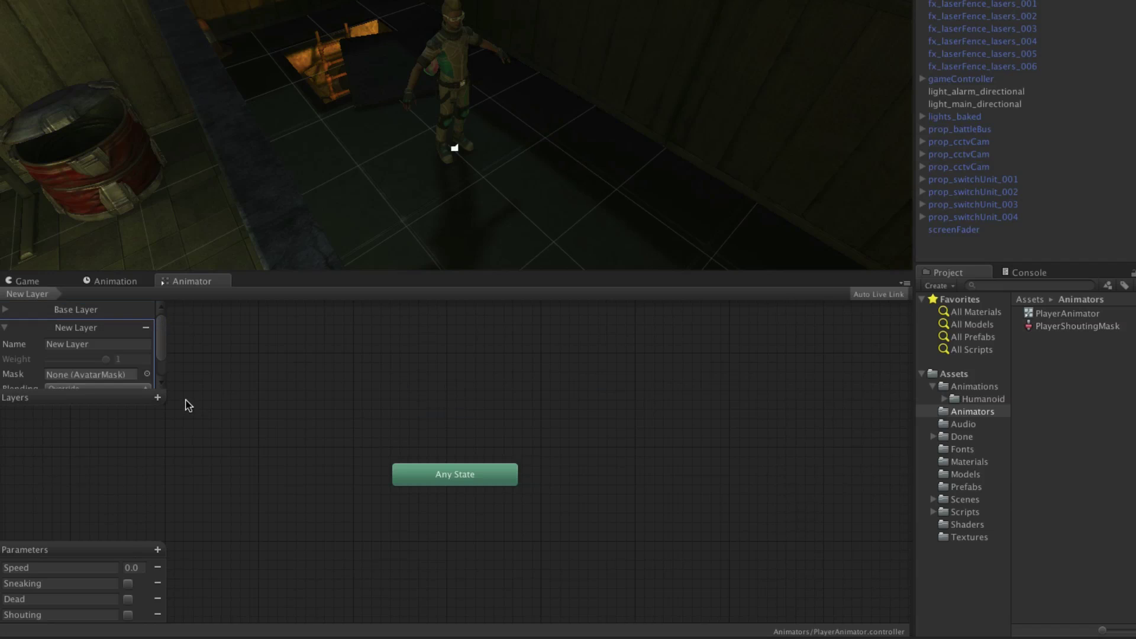
type("Shouting")
left_click(147, 374)
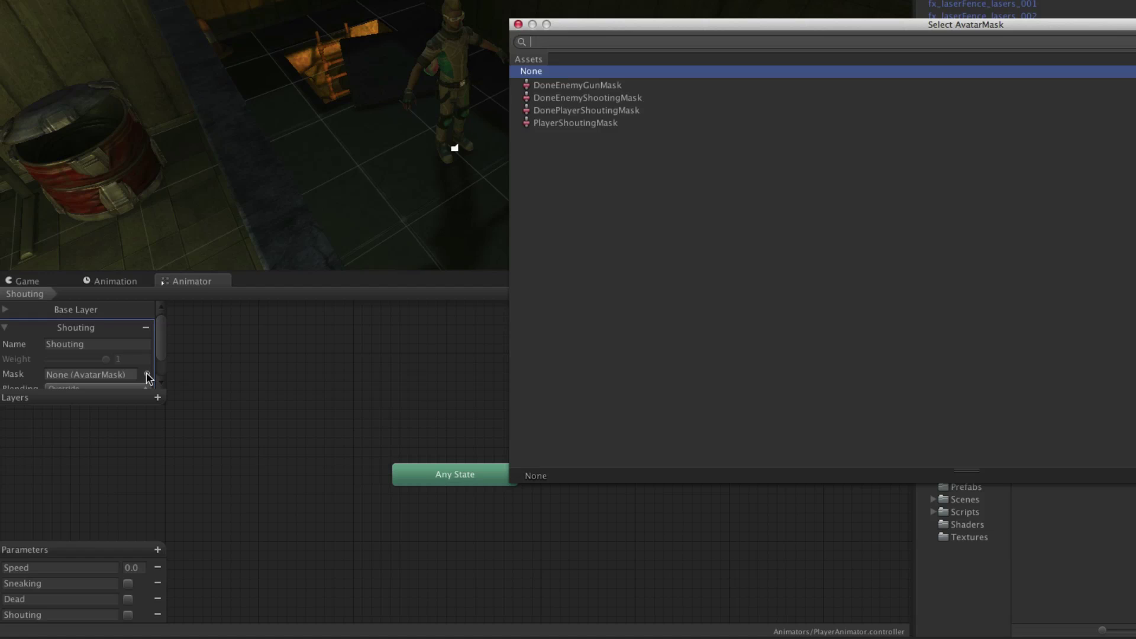
left_click(630, 123)
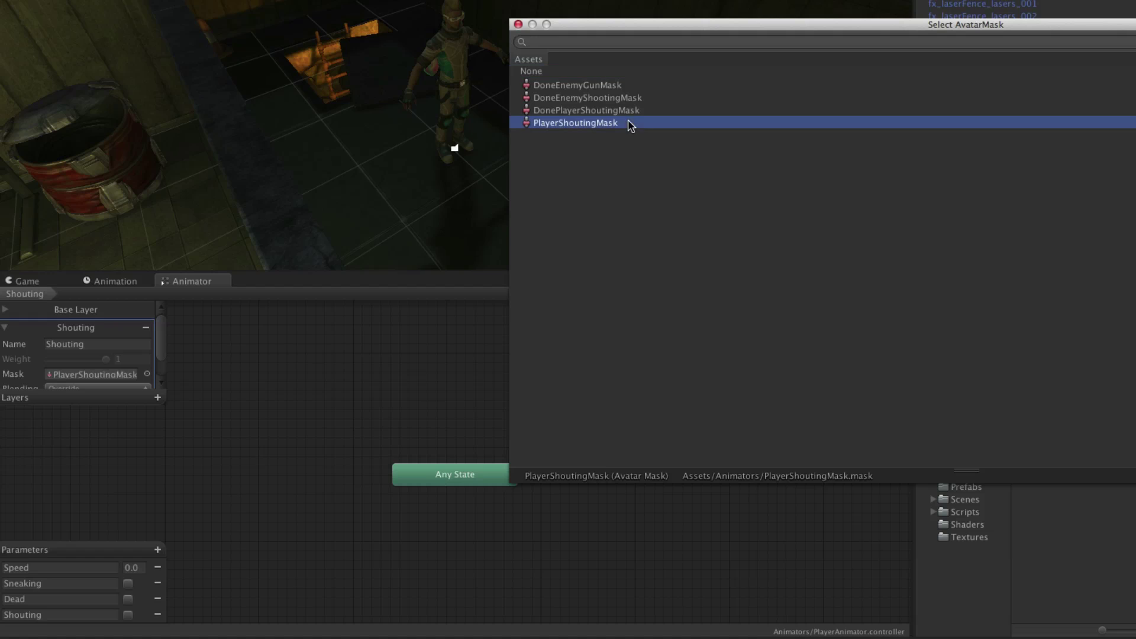
left_click(519, 25)
scroll(148, 372, "down", 2)
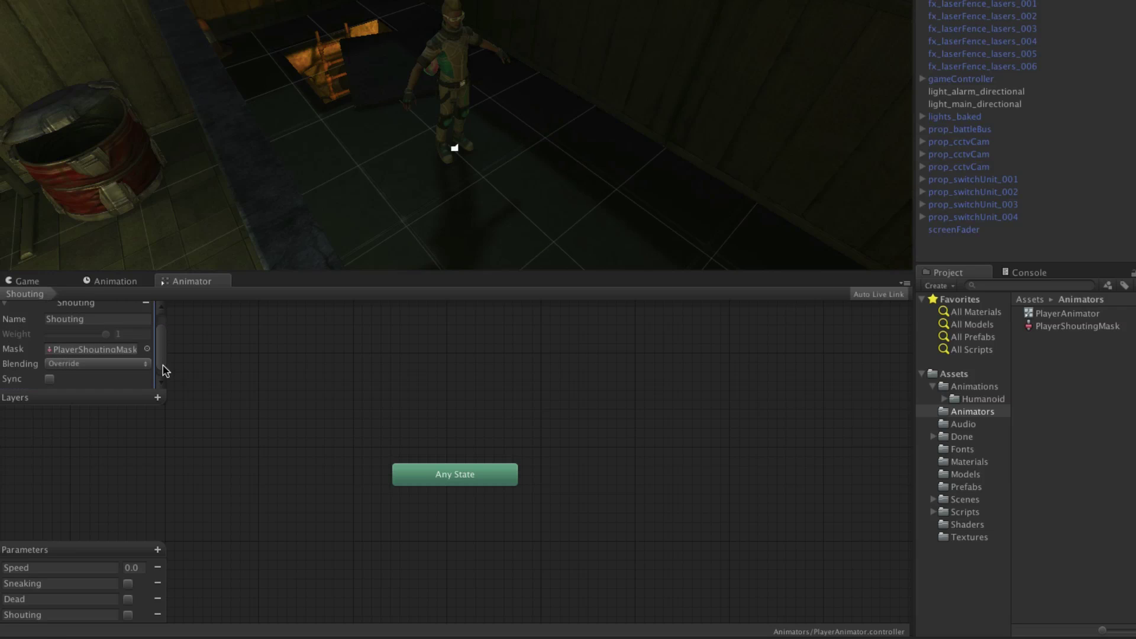
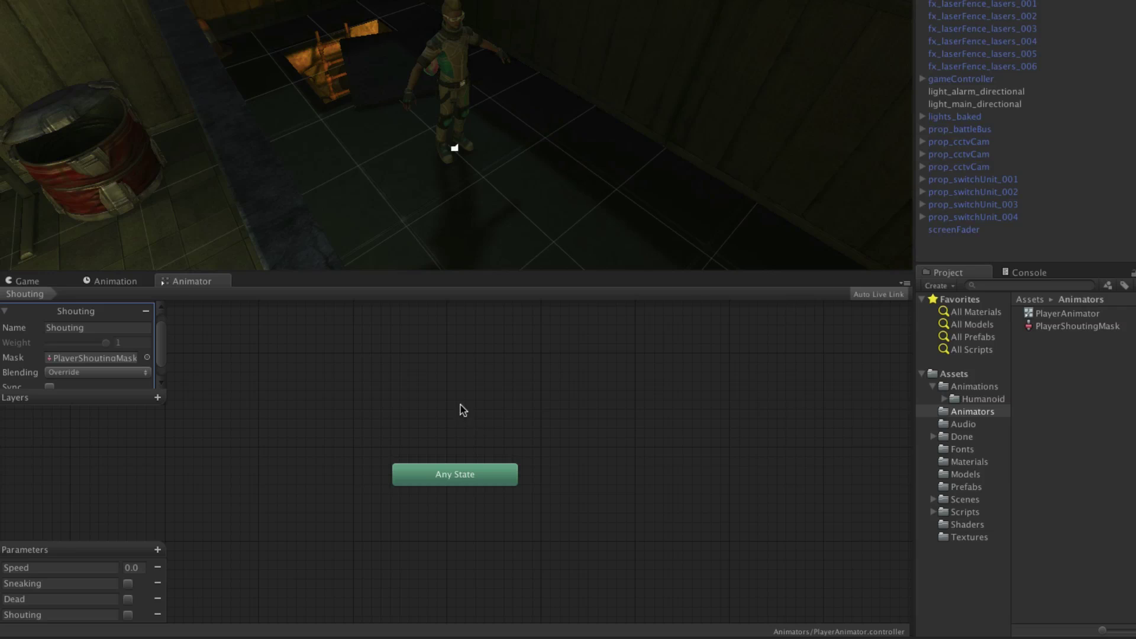
Step: Create an empty state in the Shouting layer and place it above and to the right of Any State
right_click(464, 407)
mouse_move(479, 411)
left_click(673, 415)
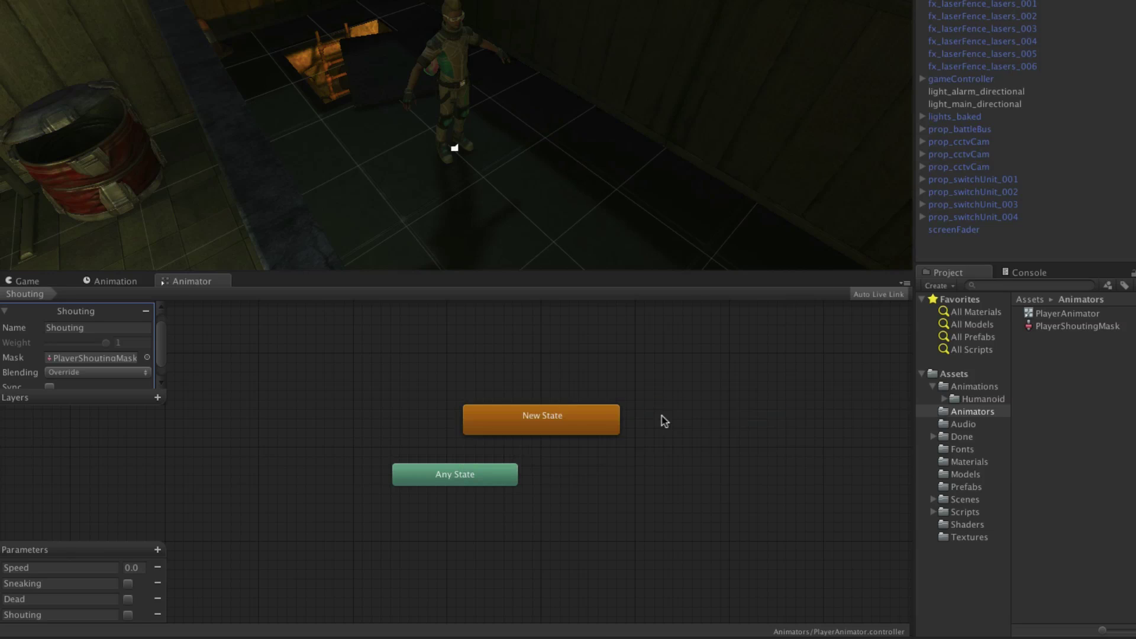
left_click_drag(600, 420, 675, 413)
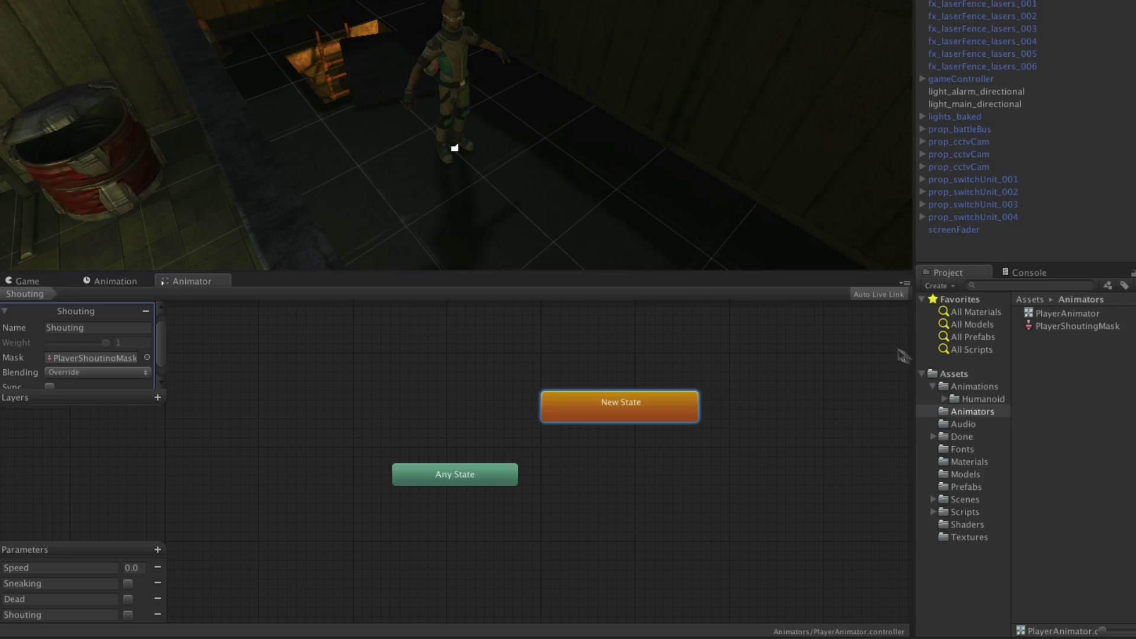
Step: Add the Shout clip from humanoid_shout in the Humanoid folder as a state level with New State, on its left side
left_click(986, 400)
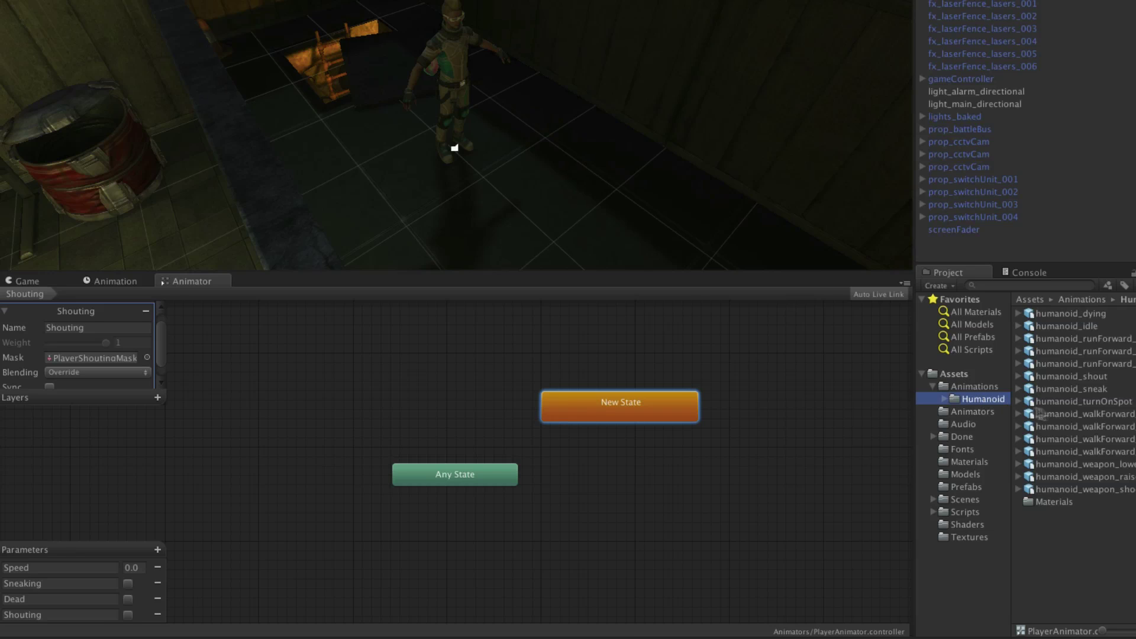
left_click(1019, 377)
left_click_drag(1042, 480, 315, 404)
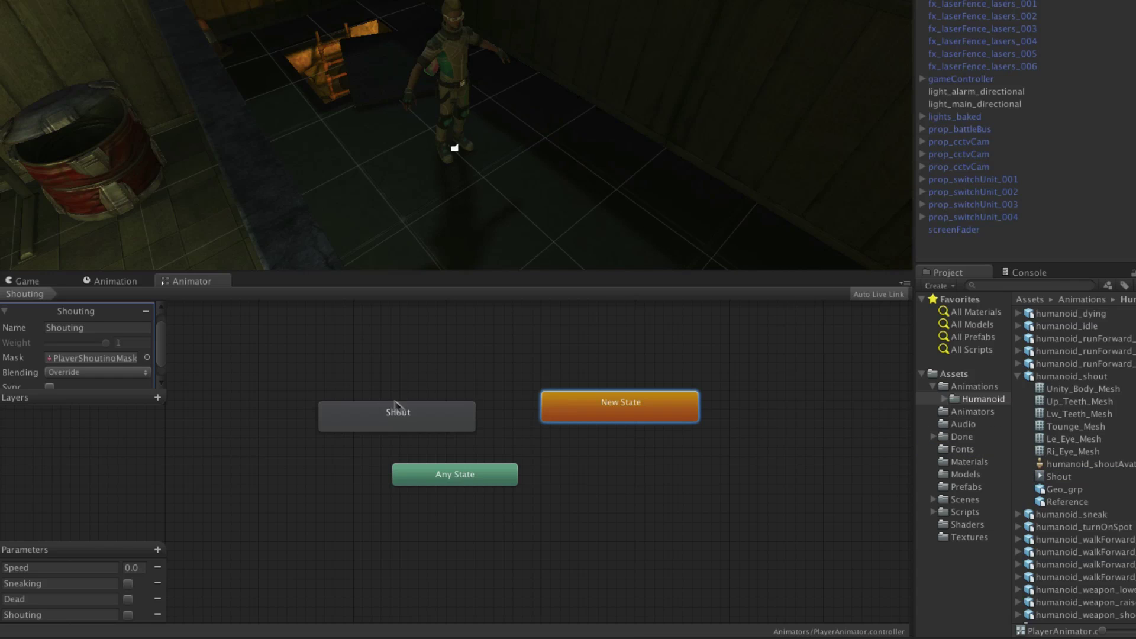
left_click(452, 421)
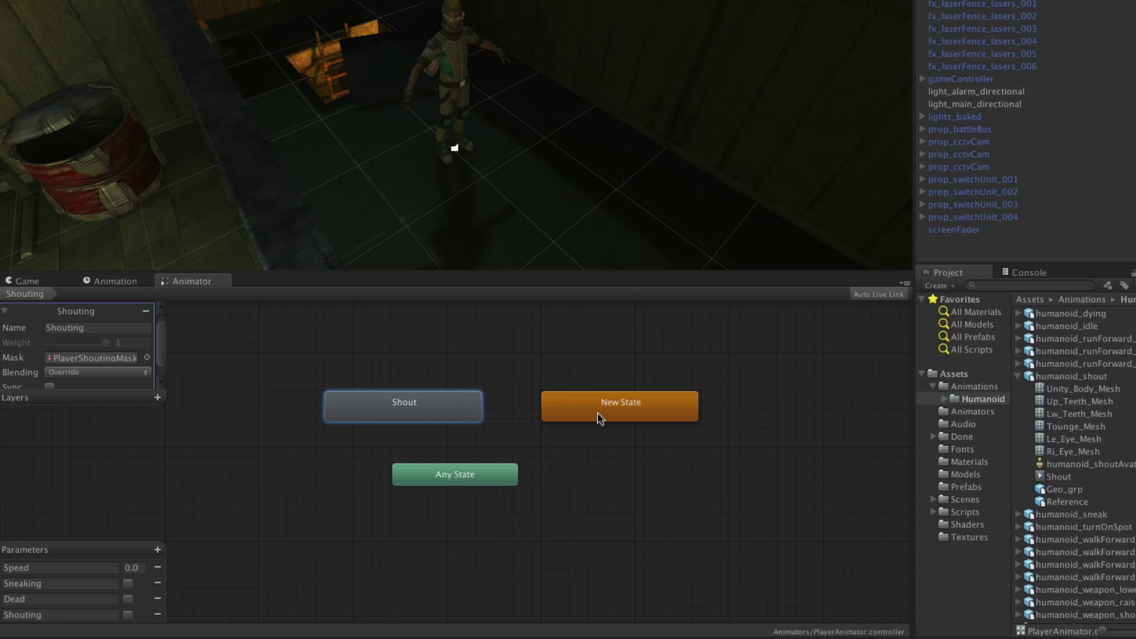
Step: Create a transition from New State to Shout and set its condition to Shouting being true
right_click(563, 399)
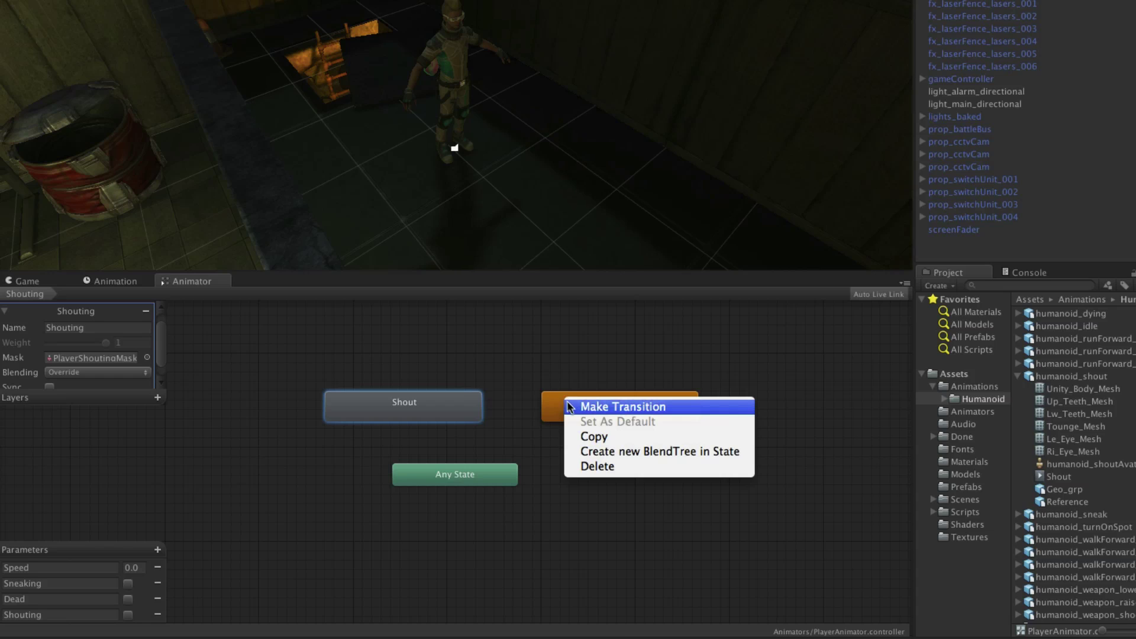
left_click(584, 408)
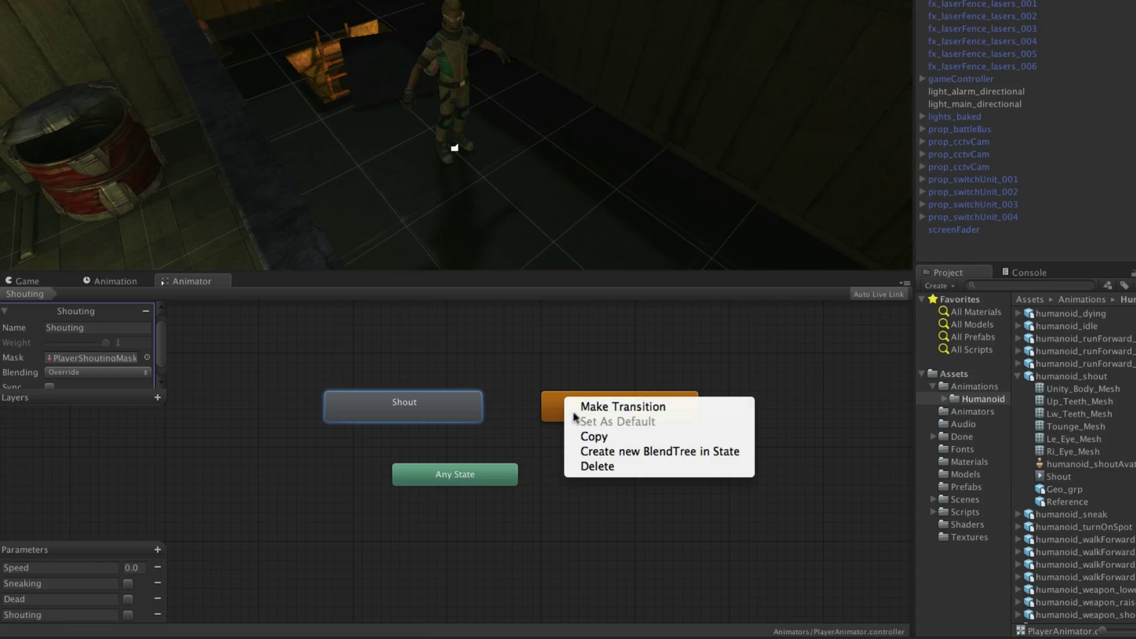
left_click(463, 409)
left_click(512, 407)
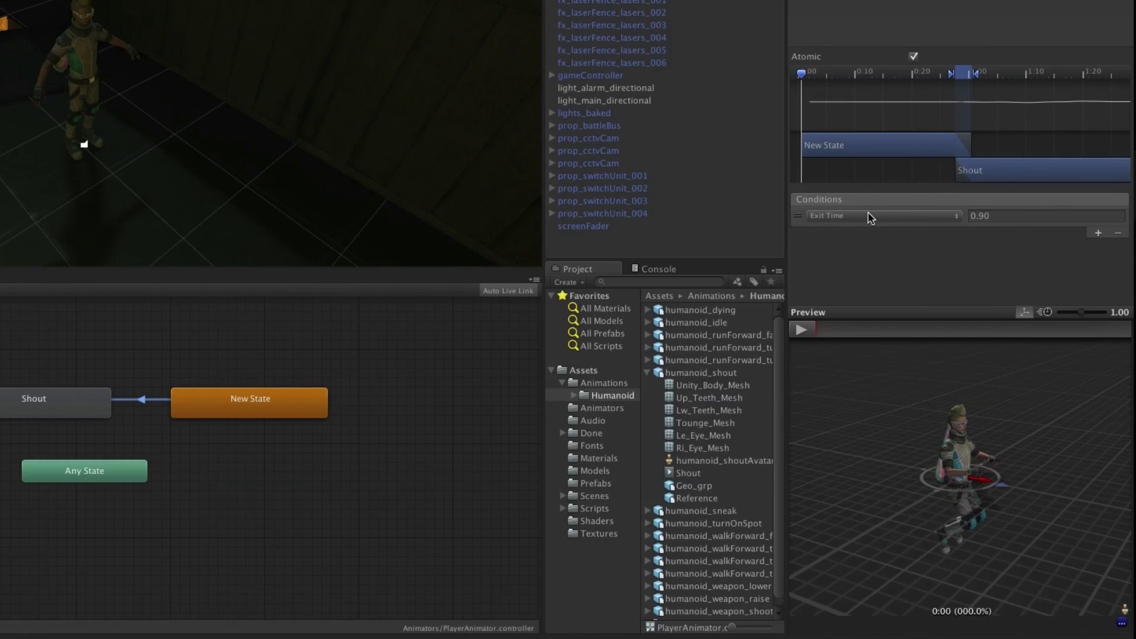
left_click(907, 216)
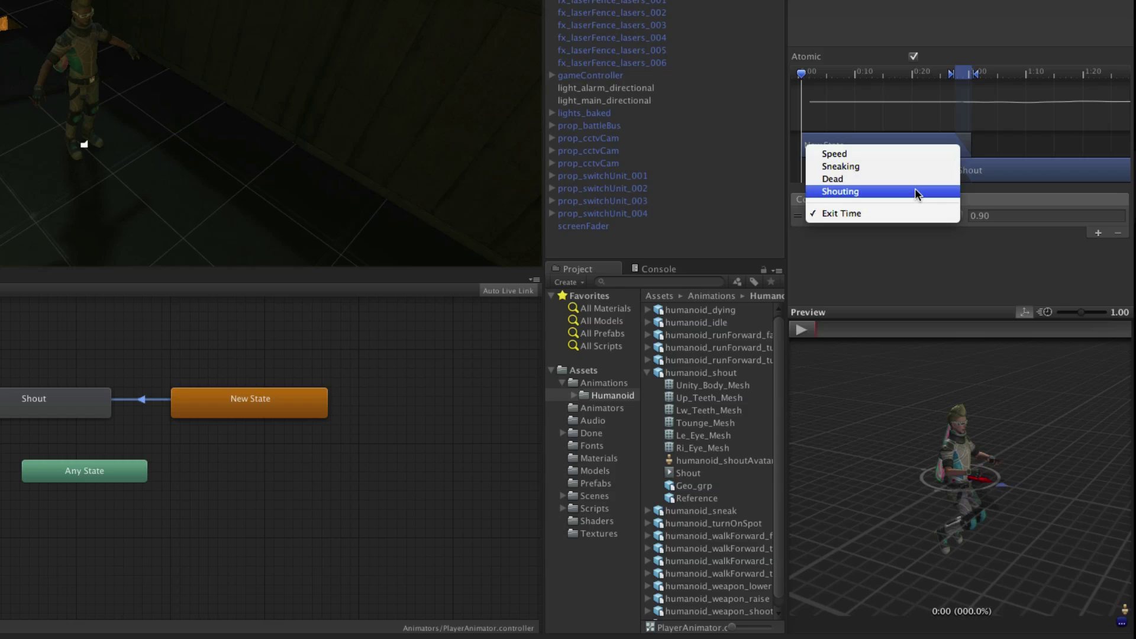
left_click(916, 192)
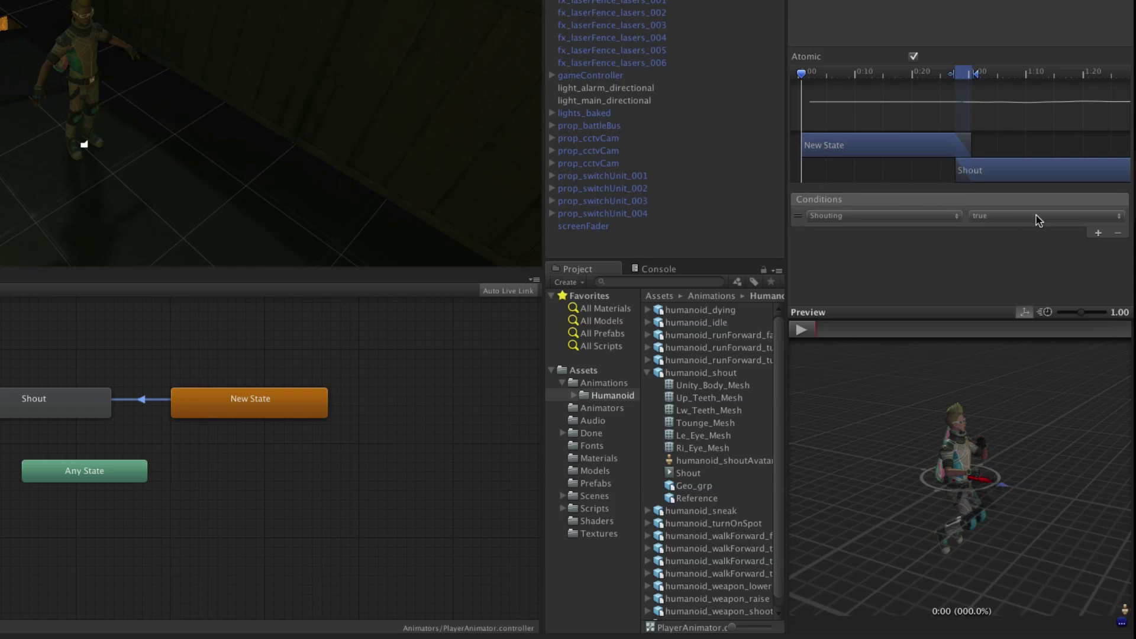
Step: Create a return transition from Shout to New State and select it to inspect its exit condition
right_click(91, 410)
left_click(112, 410)
left_click(271, 410)
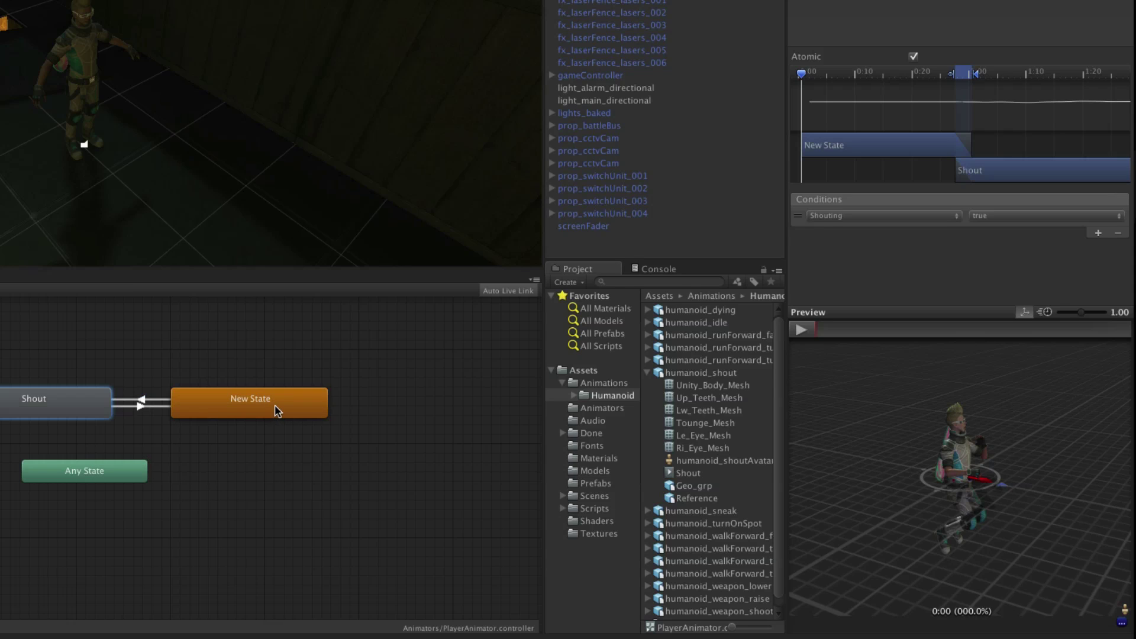
left_click(141, 406)
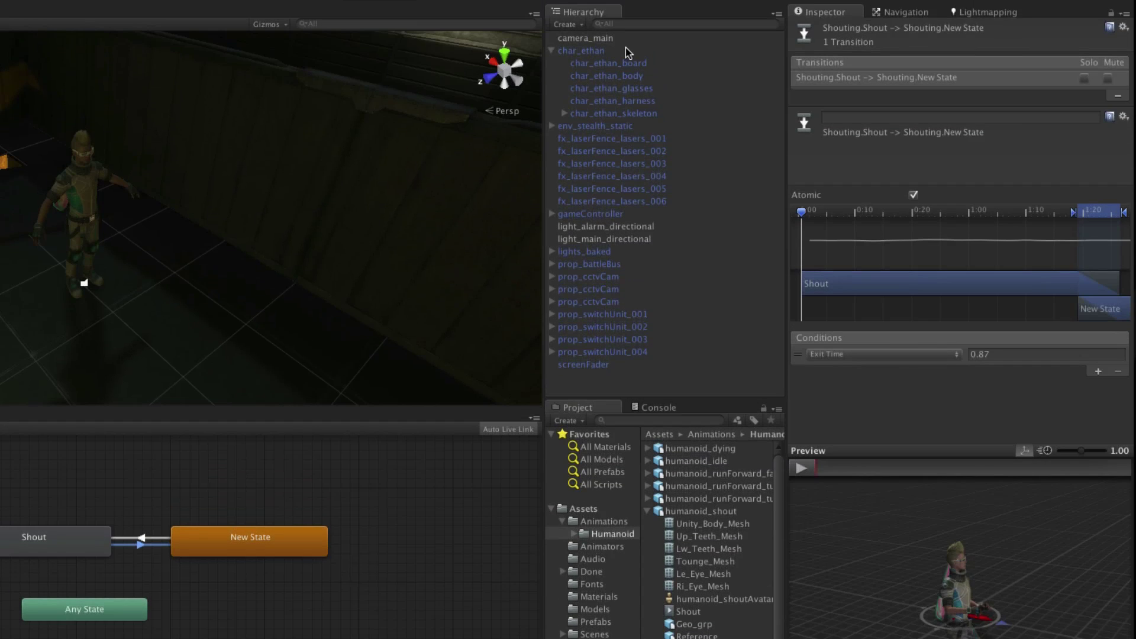
Step: Select the char_ethan object to review its Animator component settings
left_click(621, 52)
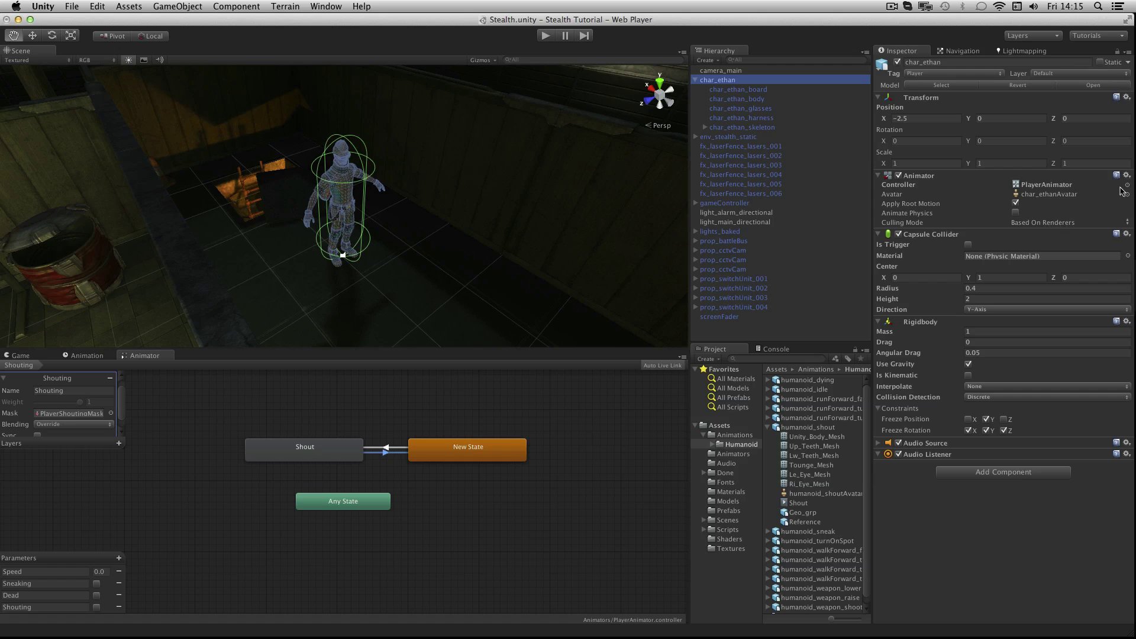